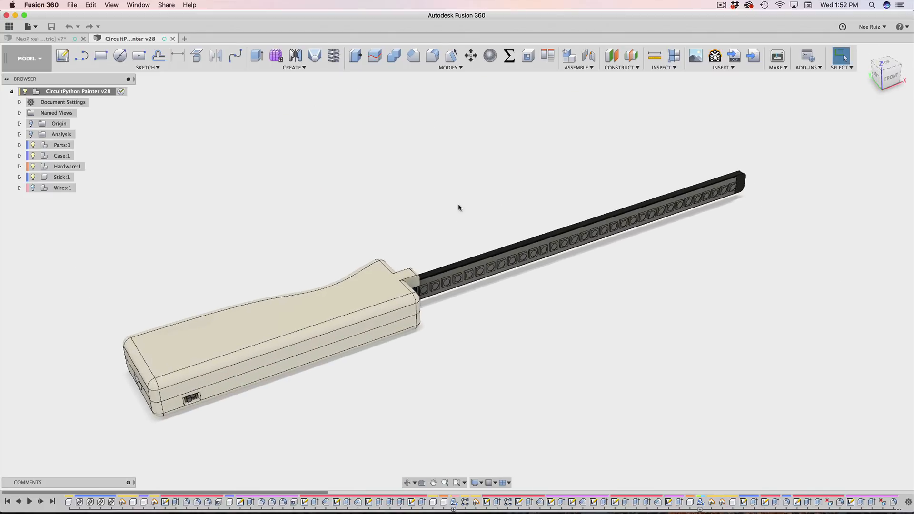
# Step: Switch from Fusion 360 to the CircuitPython Painter guide in Chrome
pyautogui.press('super+Tab')
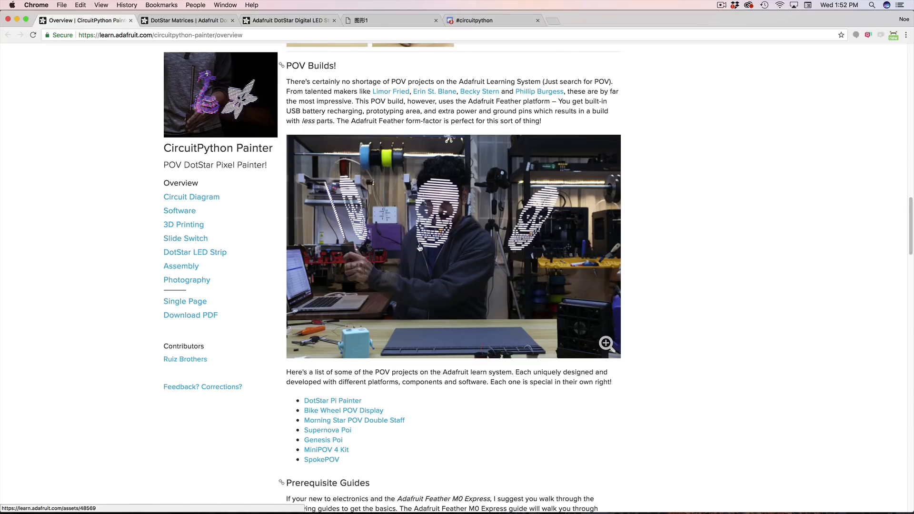
# Step: Scroll through the guide's Overview page, then return to the wand model in Fusion 360
pyautogui.scroll(-15, 388, 247)
pyautogui.scroll(3, 434, 241)
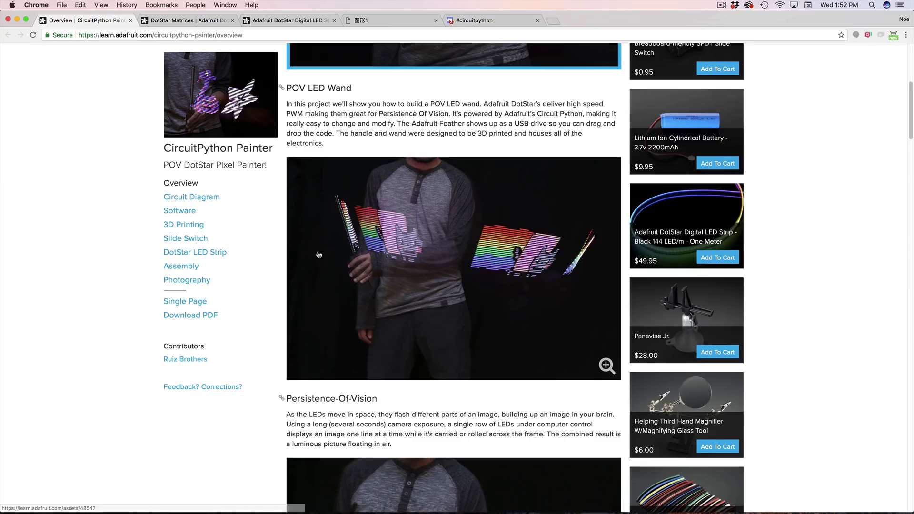
pyautogui.scroll(10, 434, 241)
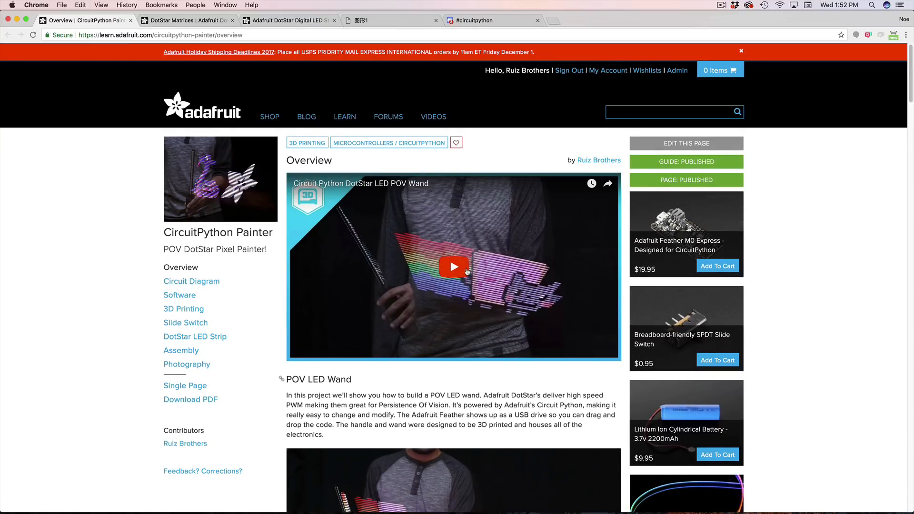
pyautogui.scroll(-12, 467, 272)
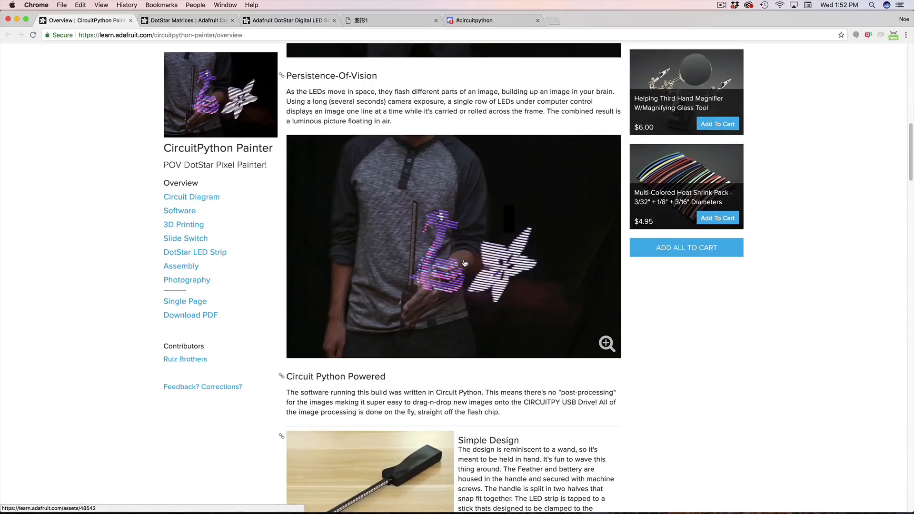
pyautogui.scroll(-10, 465, 263)
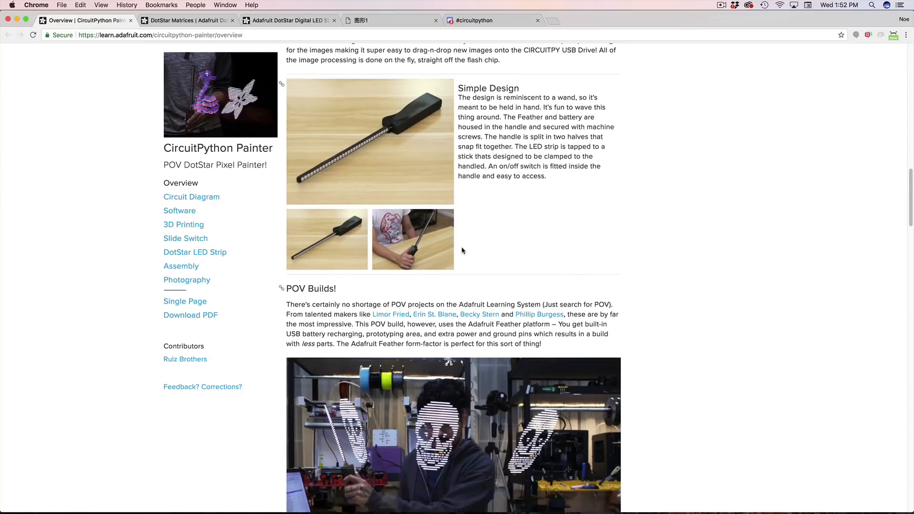
pyautogui.scroll(-5, 463, 251)
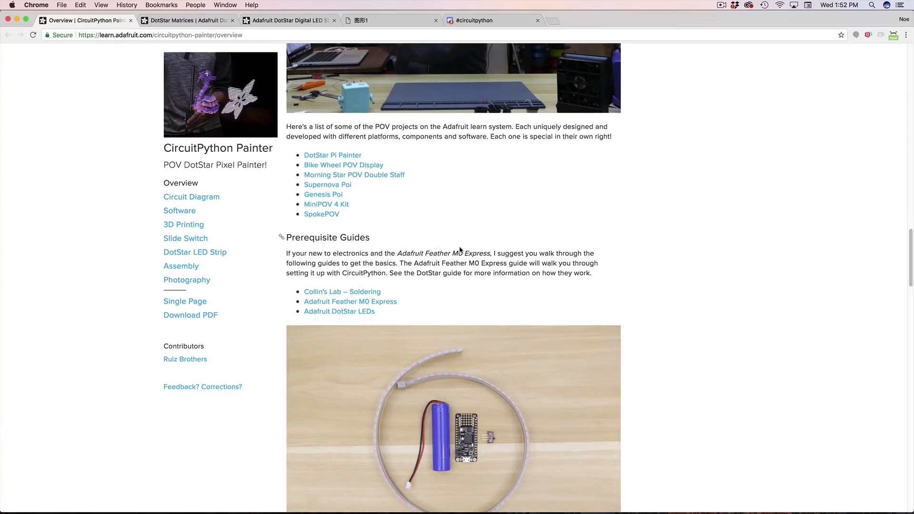
pyautogui.scroll(10, 459, 249)
pyautogui.scroll(-6, 472, 214)
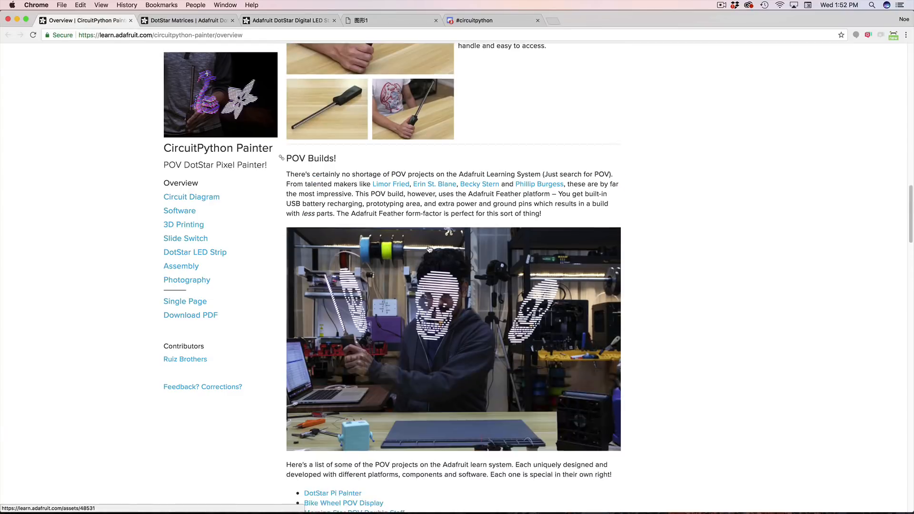
pyautogui.press('super+Tab')
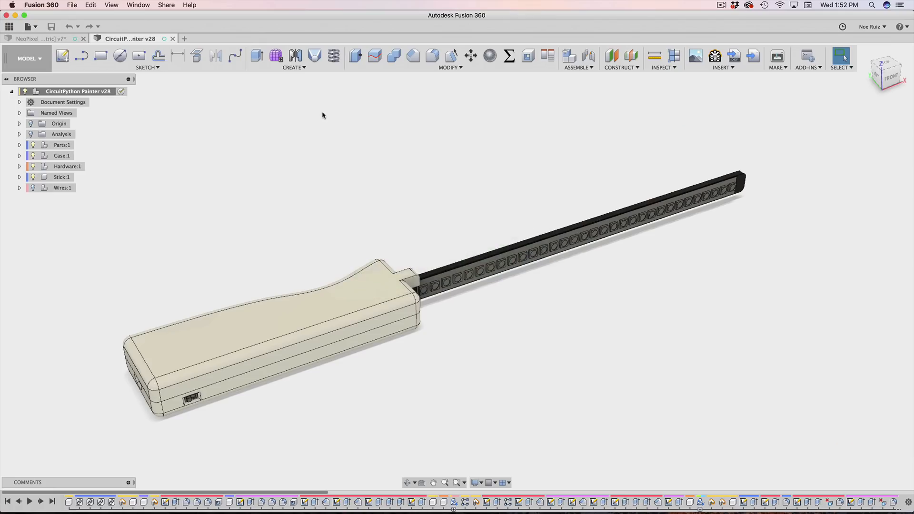
# Step: Orbit to a front-right angle and zoom on the LED stick, then return to the guide
pyautogui.scroll(3, 526, 261)
pyautogui.keyDown('shift'); pyautogui.moveTo(646, 284); pyautogui.dragTo(557, 206, button='middle'); pyautogui.keyUp('shift')
pyautogui.scroll(5, 481, 241)
pyautogui.scroll(3, 474, 241)
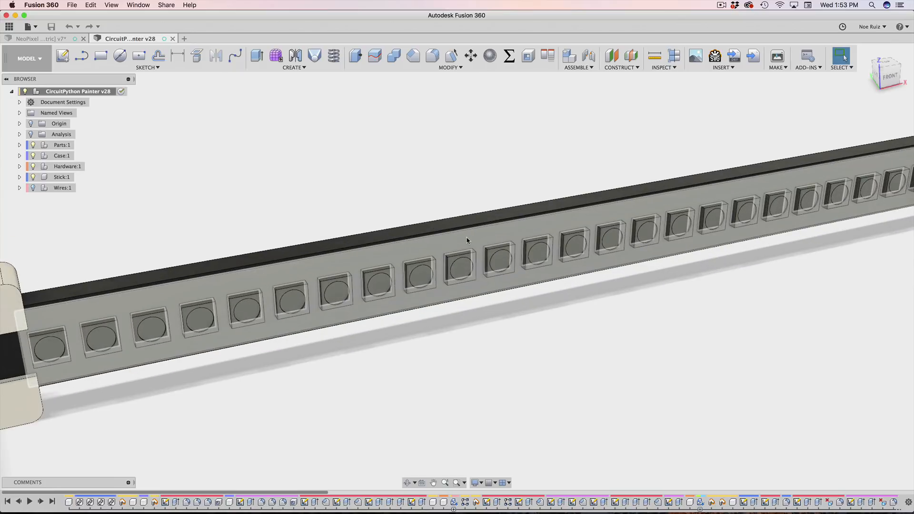
pyautogui.scroll(-6, 467, 240)
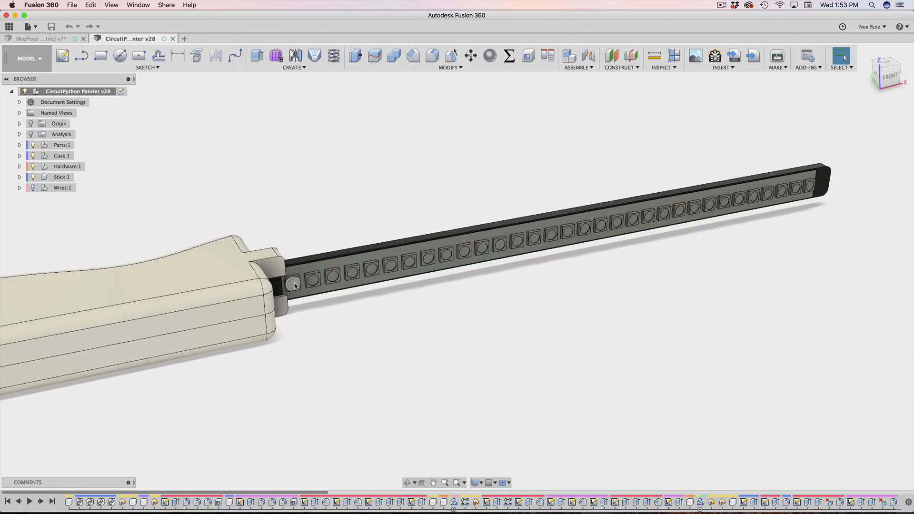
pyautogui.scroll(3, 294, 286)
pyautogui.scroll(-5, 295, 286)
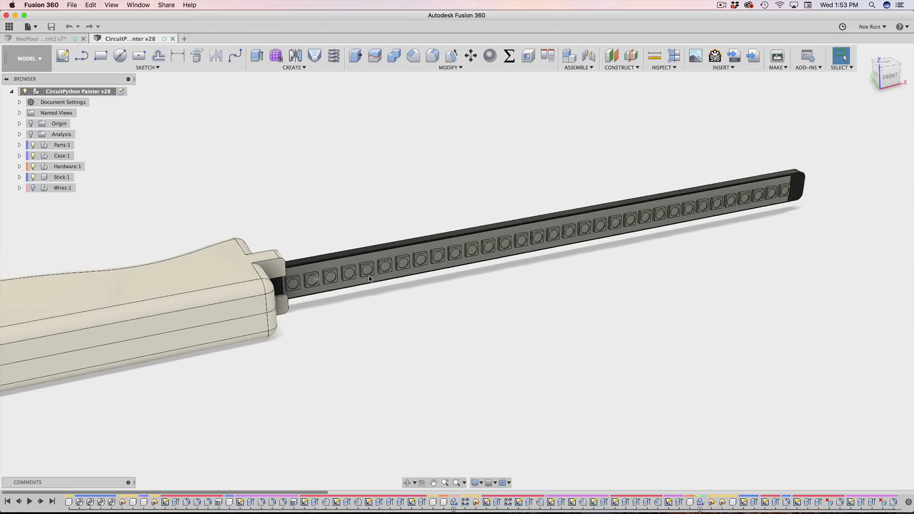
pyautogui.press('super+Tab')
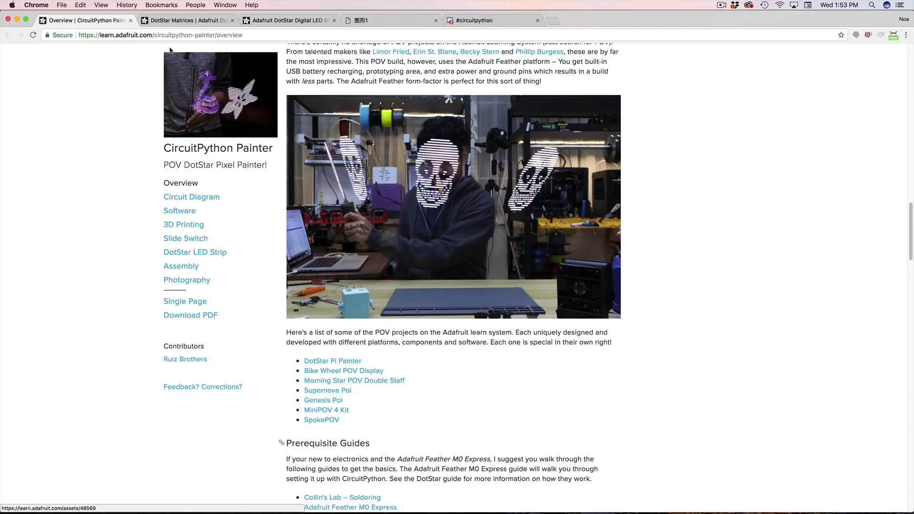
# Step: Open the 144 LED/m DotStar LED strip product page and scroll toward Technical Details
pyautogui.click(184, 22)
pyautogui.click(277, 19)
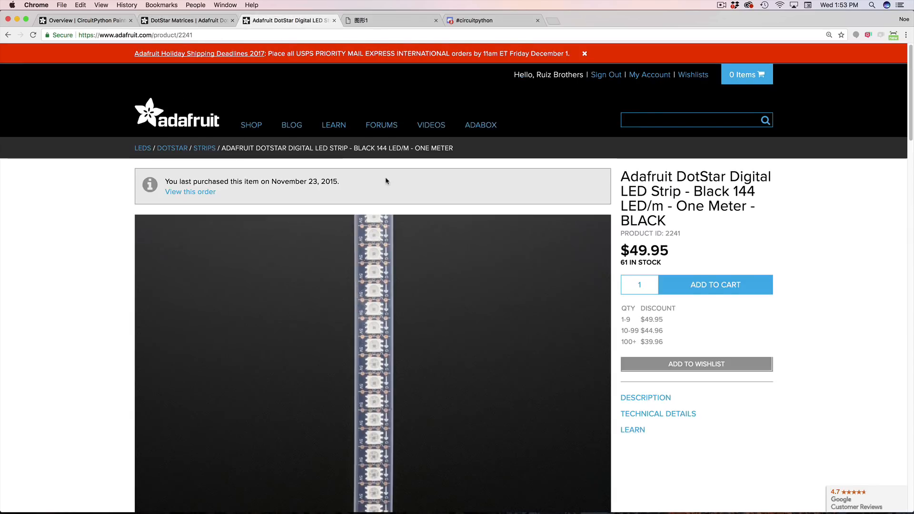
pyautogui.scroll(-1, 682, 180)
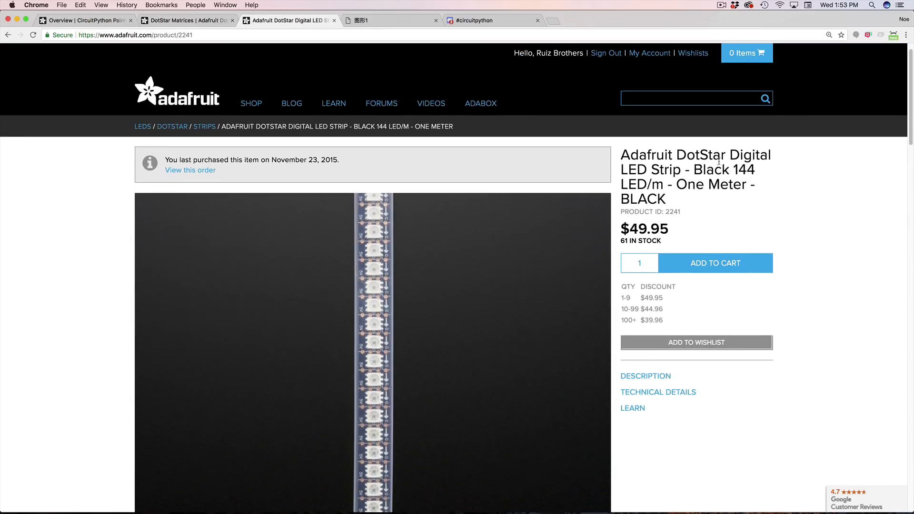
pyautogui.scroll(-2, 719, 162)
pyautogui.moveTo(735, 138); pyautogui.dragTo(761, 142)
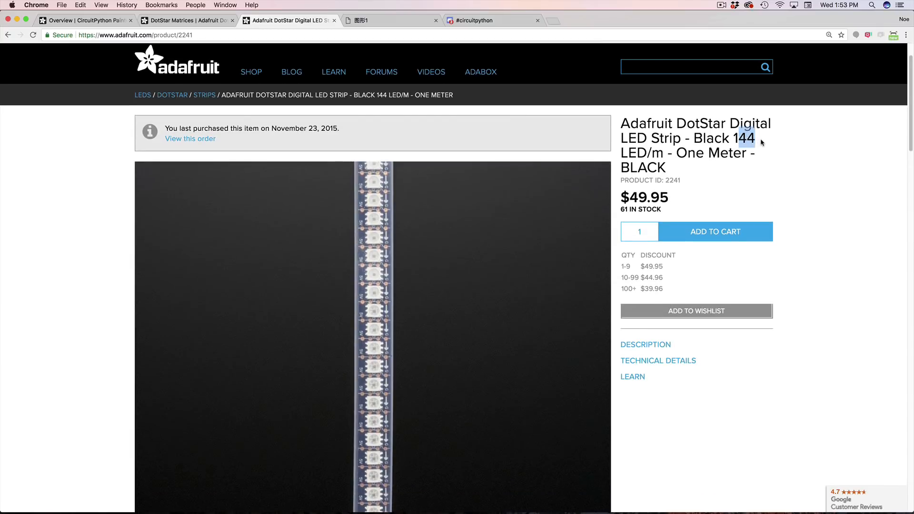
pyautogui.scroll(-4, 686, 161)
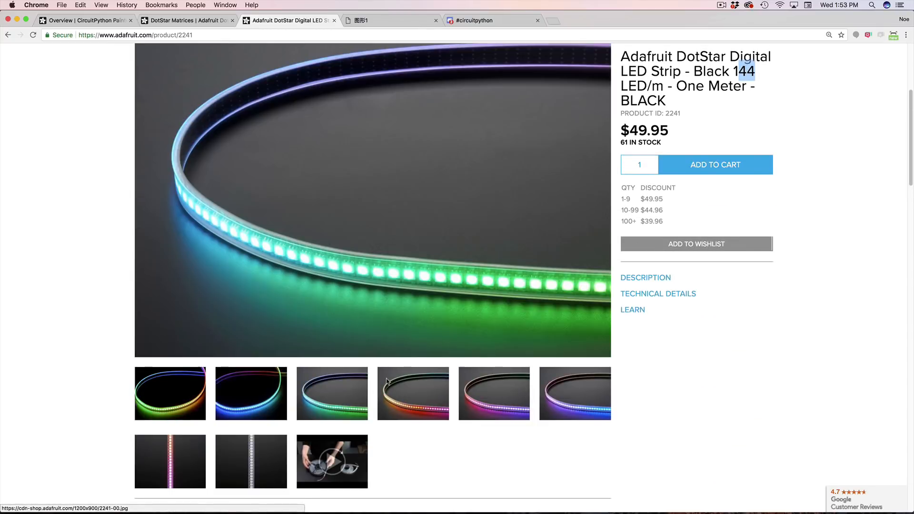
pyautogui.scroll(-15, 333, 285)
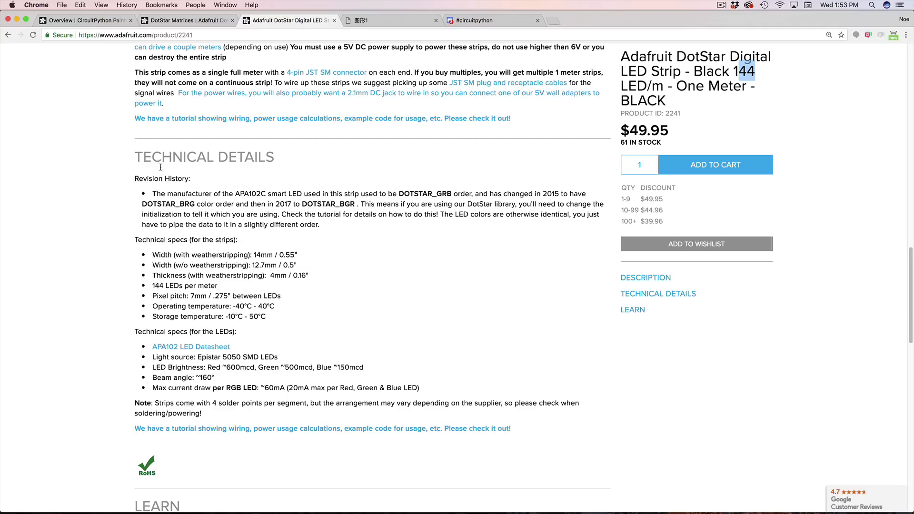
# Step: Highlight the 14mm width and 7mm pixel pitch specs, then return to Fusion 360
pyautogui.moveTo(151, 257); pyautogui.dragTo(289, 255)
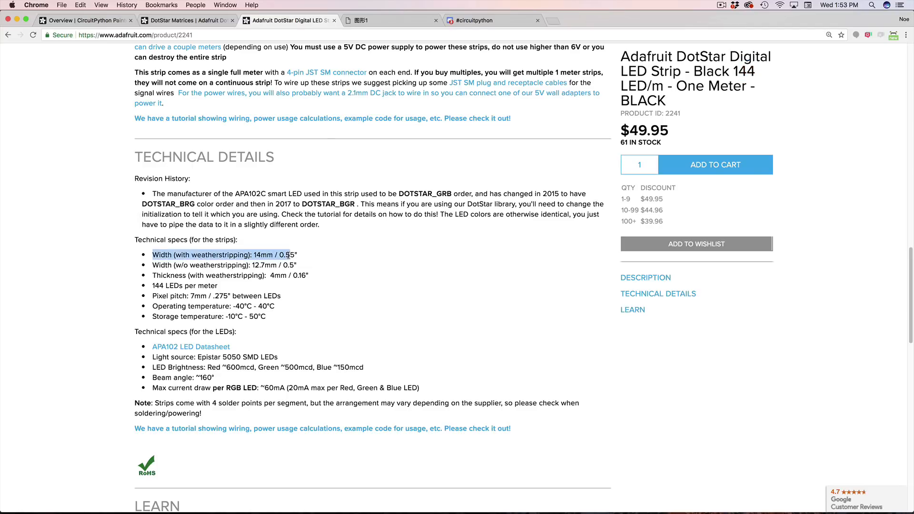
pyautogui.click(269, 259)
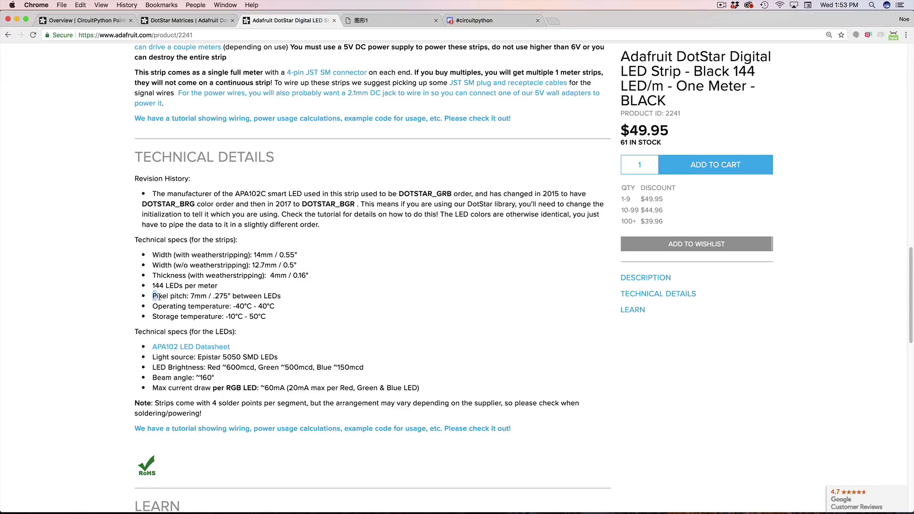
pyautogui.moveTo(160, 297); pyautogui.dragTo(187, 297)
pyautogui.scroll(15, 202, 314)
pyautogui.scroll(-8, 282, 231)
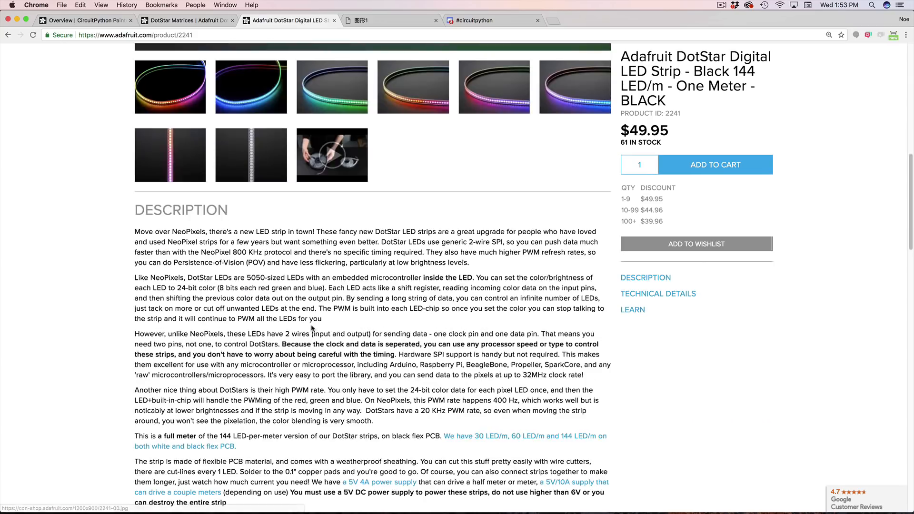
pyautogui.scroll(-8, 312, 328)
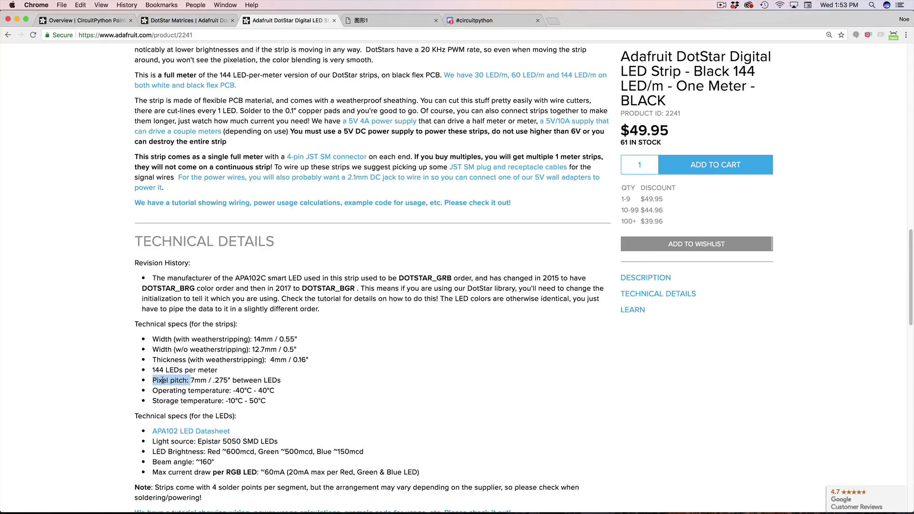
pyautogui.click(162, 380)
pyautogui.moveTo(277, 380); pyautogui.dragTo(153, 374)
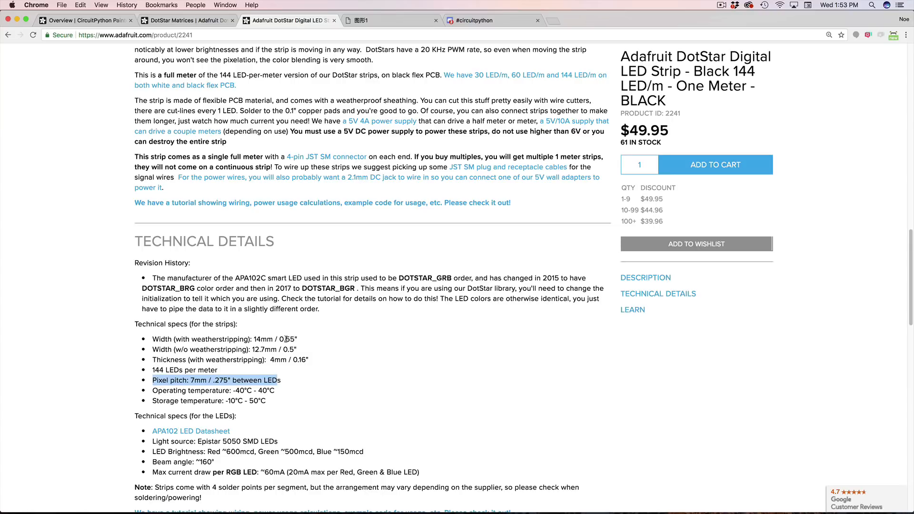
pyautogui.scroll(15, 343, 346)
pyautogui.press('super+Tab')
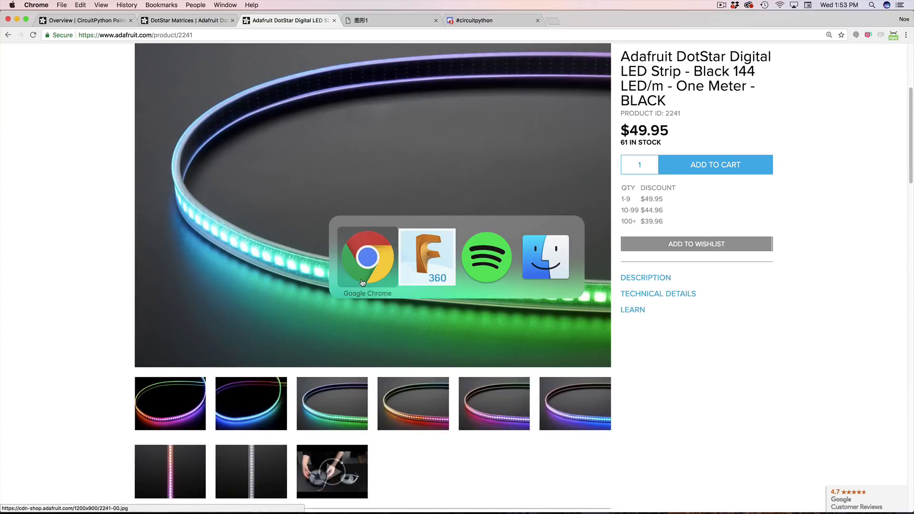
# Step: Open the NeoPixel Strip (parametric) document and orbit to an isometric view from above
pyautogui.scroll(4, 422, 242)
pyautogui.scroll(-6, 422, 242)
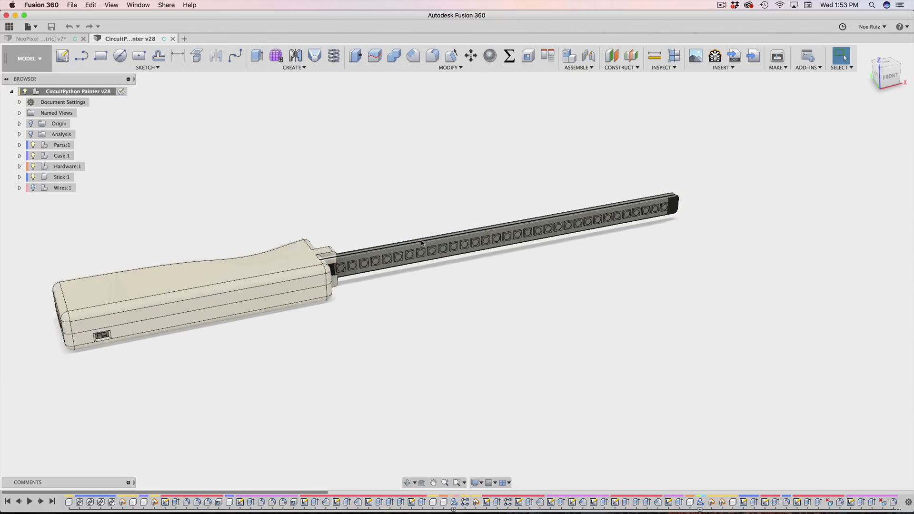
pyautogui.scroll(5, 387, 250)
pyautogui.scroll(-3, 387, 251)
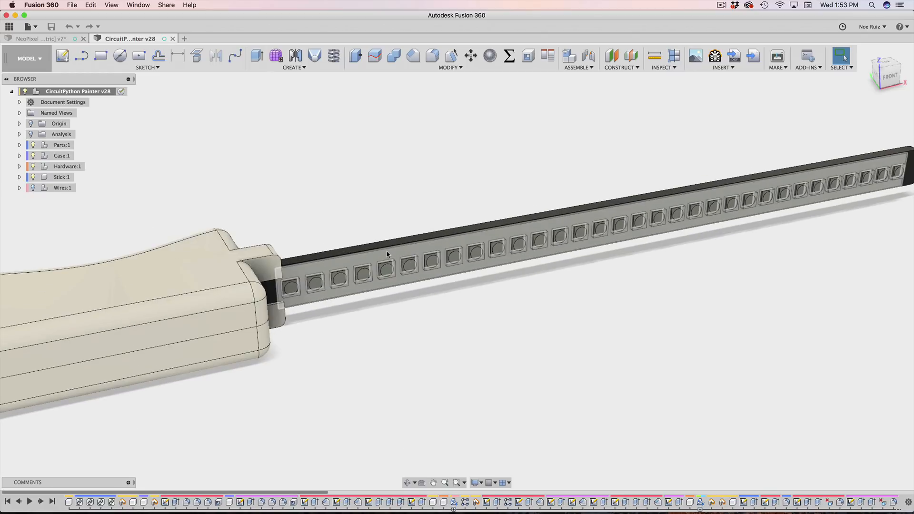
pyautogui.scroll(-4, 336, 194)
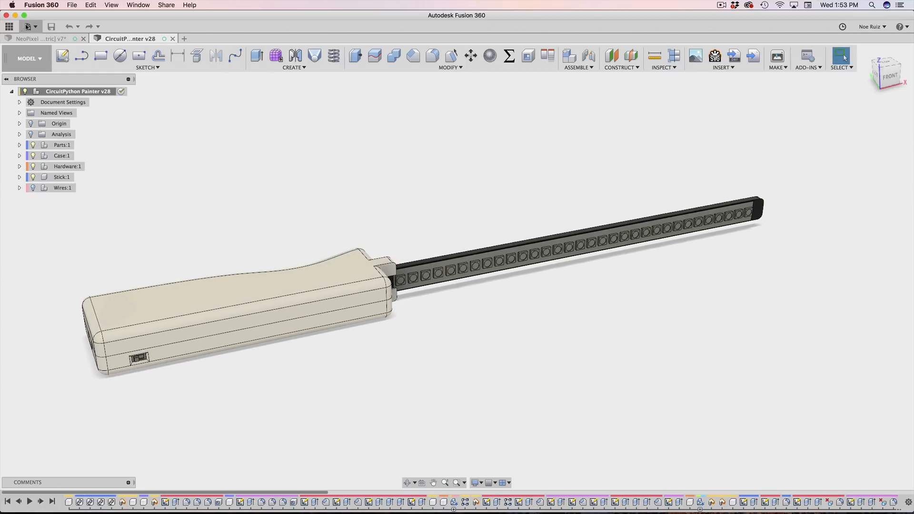
pyautogui.click(46, 39)
pyautogui.scroll(-2, 357, 243)
pyautogui.keyDown('shift'); pyautogui.moveTo(215, 379); pyautogui.dragTo(280, 288, button='middle'); pyautogui.keyUp('shift')
pyautogui.scroll(6, 280, 297)
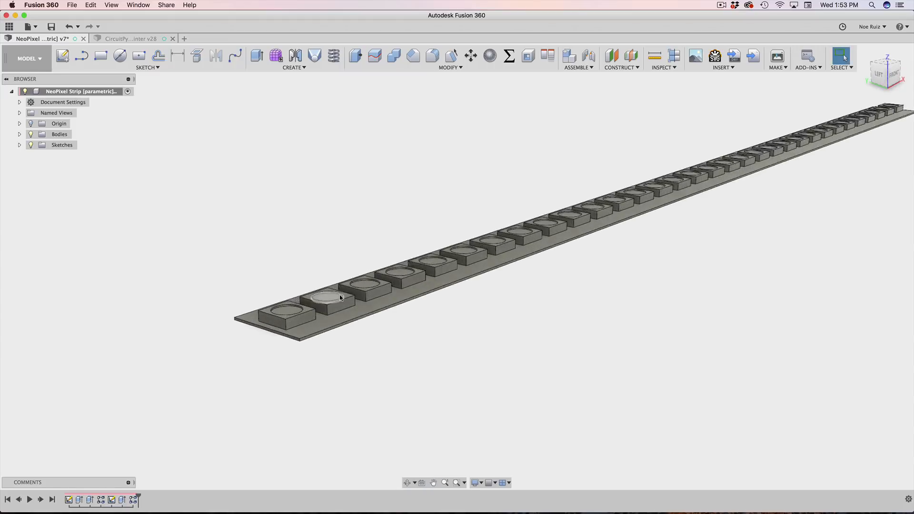
pyautogui.scroll(-4, 509, 269)
pyautogui.keyDown('shift'); pyautogui.moveTo(509, 268); pyautogui.dragTo(662, 241, button='middle'); pyautogui.keyUp('shift')
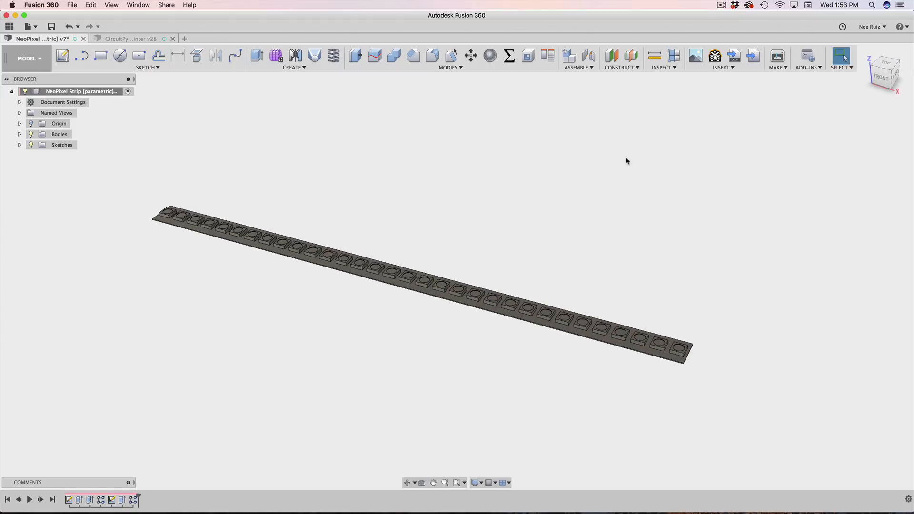
# Step: In the parameters list, change the pixels expression from 32 to 16
pyautogui.click(509, 56)
pyautogui.moveTo(768, 231); pyautogui.dragTo(675, 238)
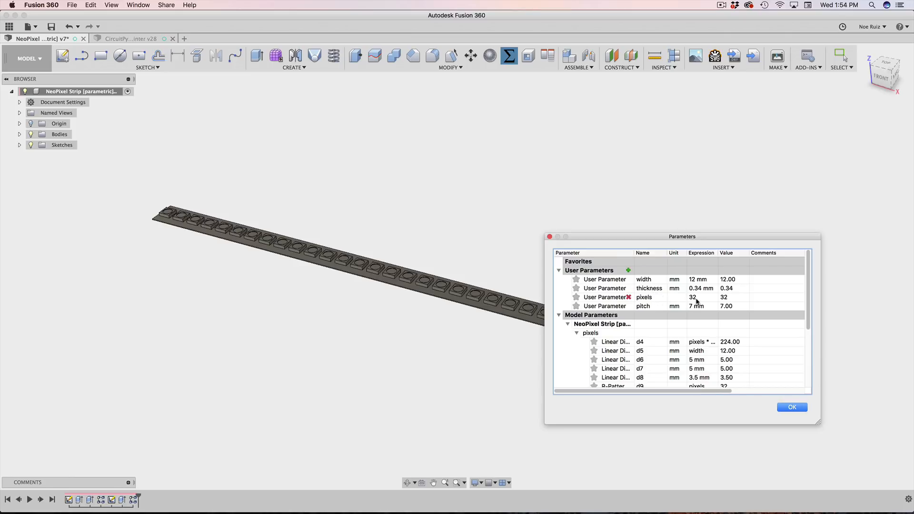
pyautogui.moveTo(640, 240); pyautogui.dragTo(719, 247)
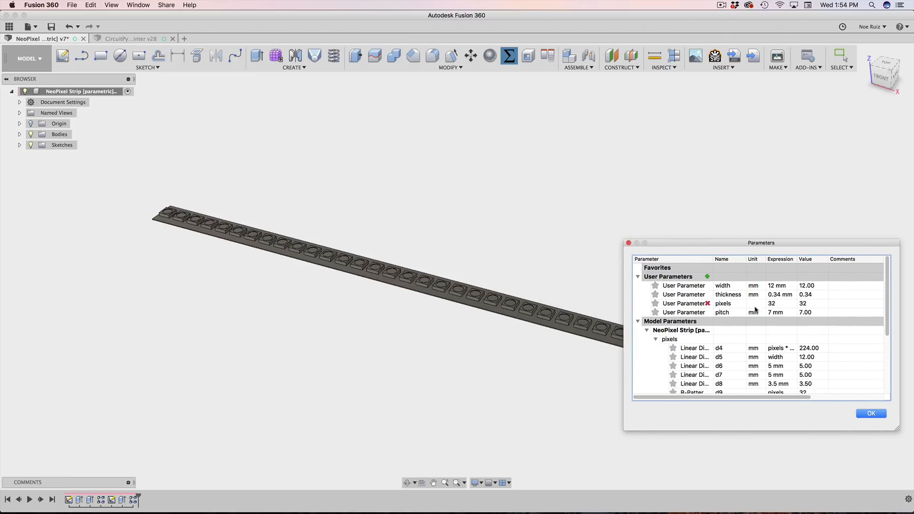
pyautogui.doubleClick(783, 303)
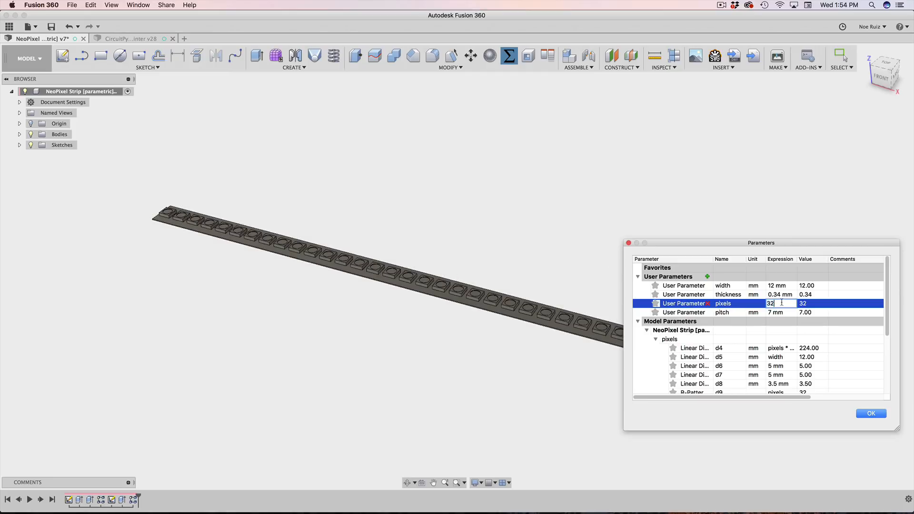
pyautogui.click(756, 307)
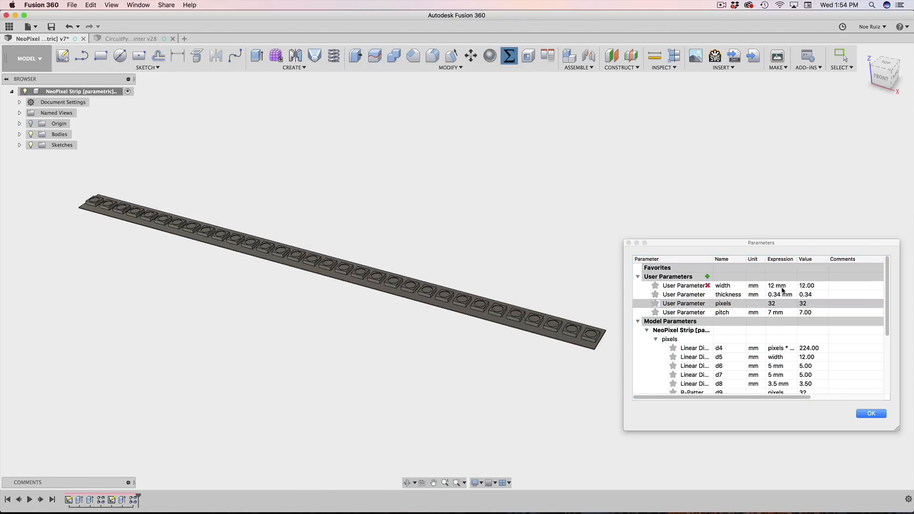
pyautogui.doubleClick(780, 303)
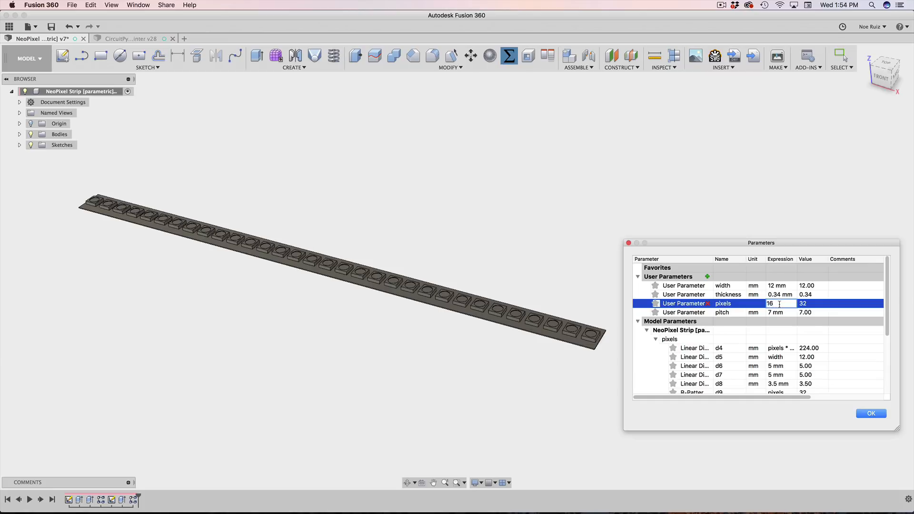
pyautogui.press('Return')
# Step: Pan and zoom the view to recentre the shortened 16-pixel strip
pyautogui.scroll(5, 195, 243)
pyautogui.scroll(-4, 178, 204)
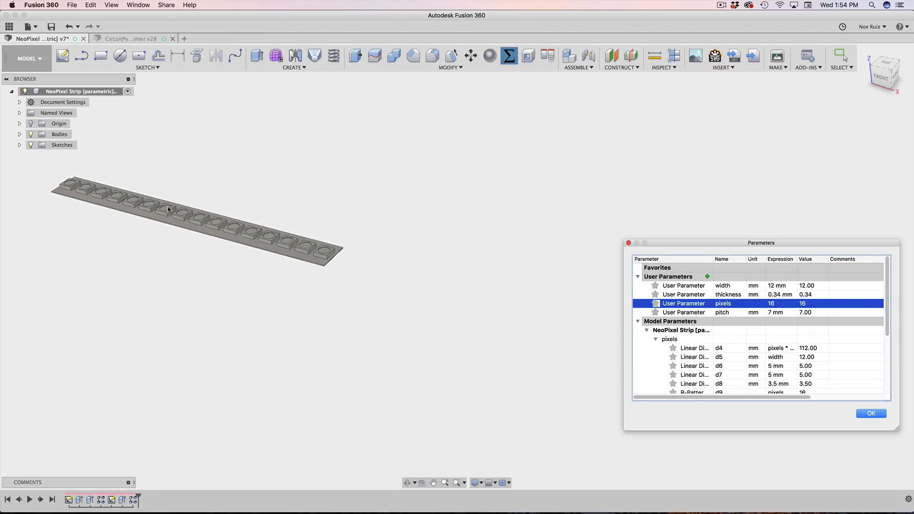
pyautogui.moveTo(175, 180); pyautogui.dragTo(278, 234, button='middle')
pyautogui.scroll(4, 427, 294)
pyautogui.scroll(-3, 341, 327)
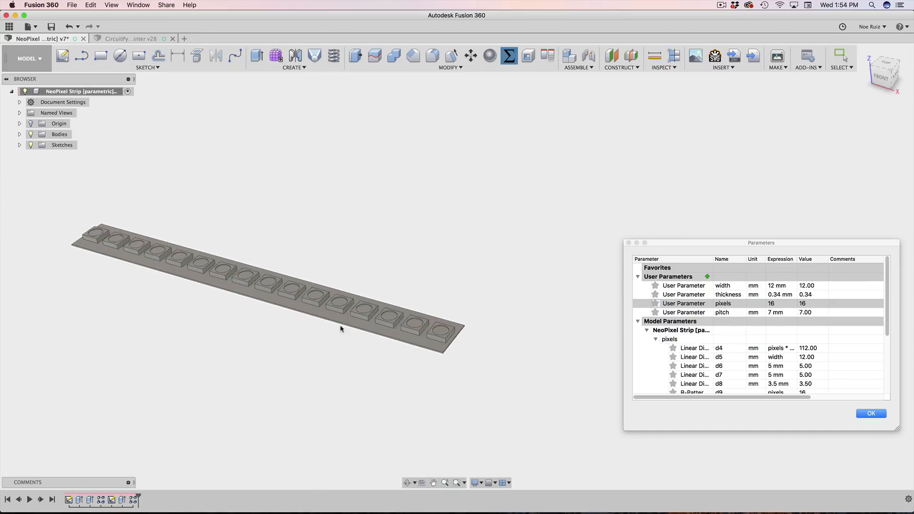
pyautogui.scroll(4, 51, 222)
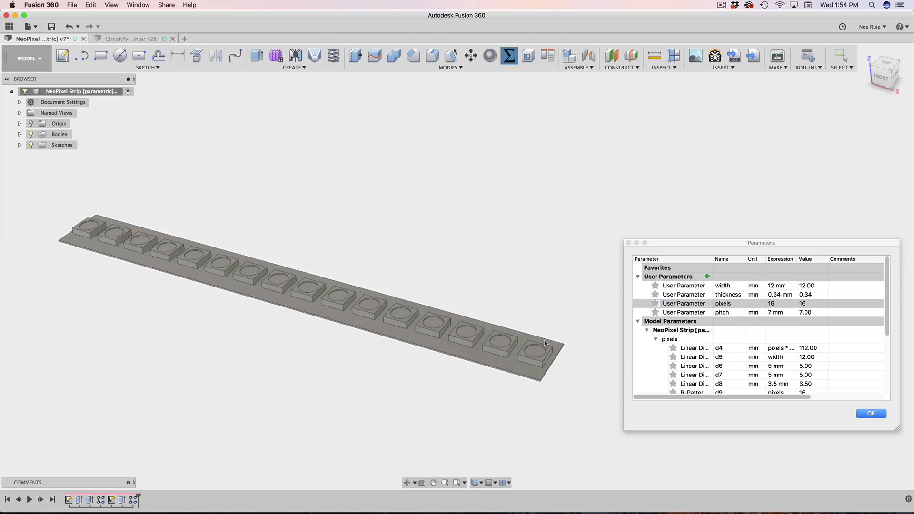
pyautogui.scroll(3, 544, 341)
pyautogui.scroll(-2, 530, 352)
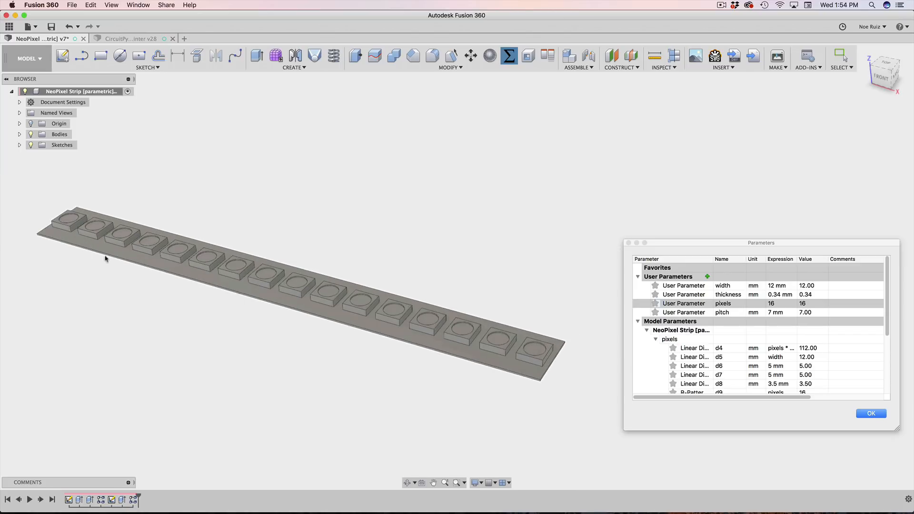
pyautogui.scroll(2, 421, 312)
pyautogui.scroll(-3, 421, 312)
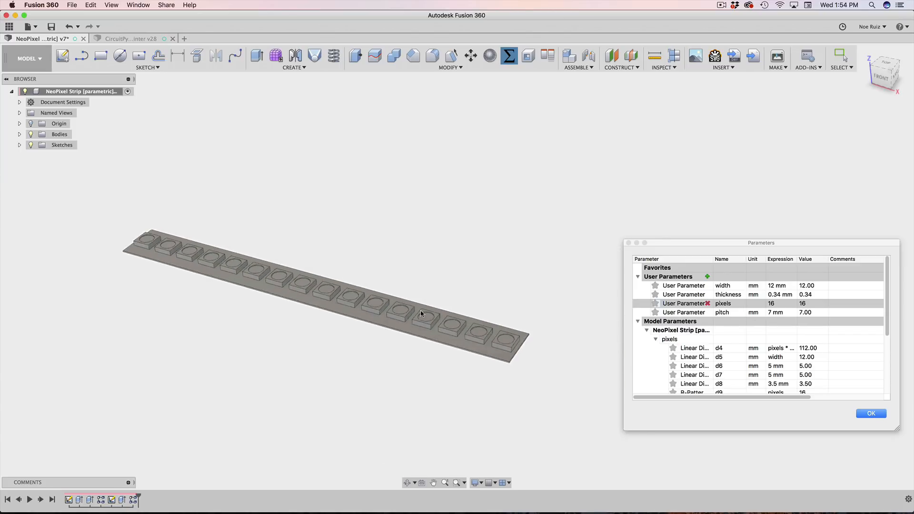
pyautogui.scroll(-1, 474, 298)
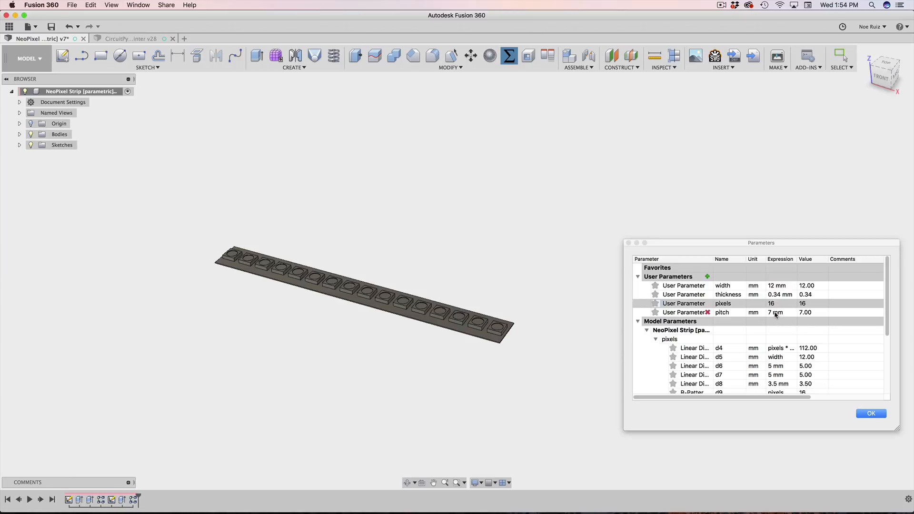
pyautogui.scroll(4, 498, 319)
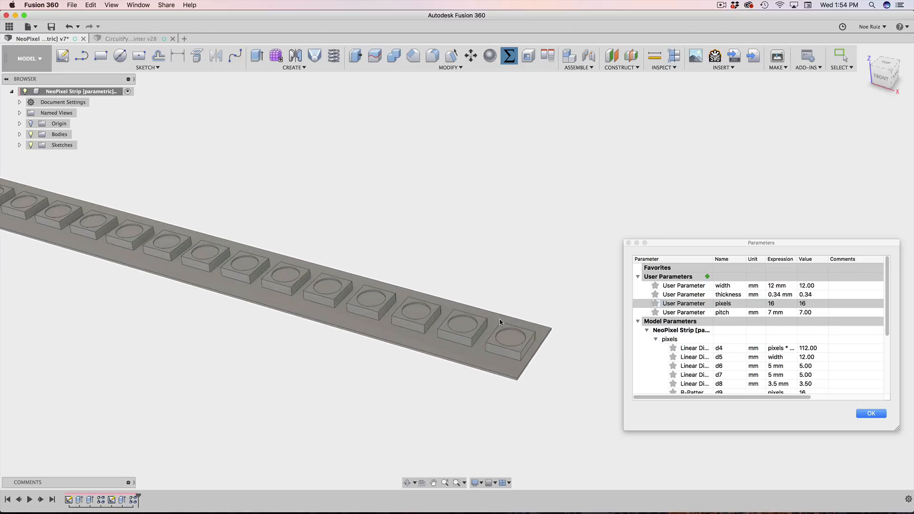
pyautogui.scroll(-3, 476, 321)
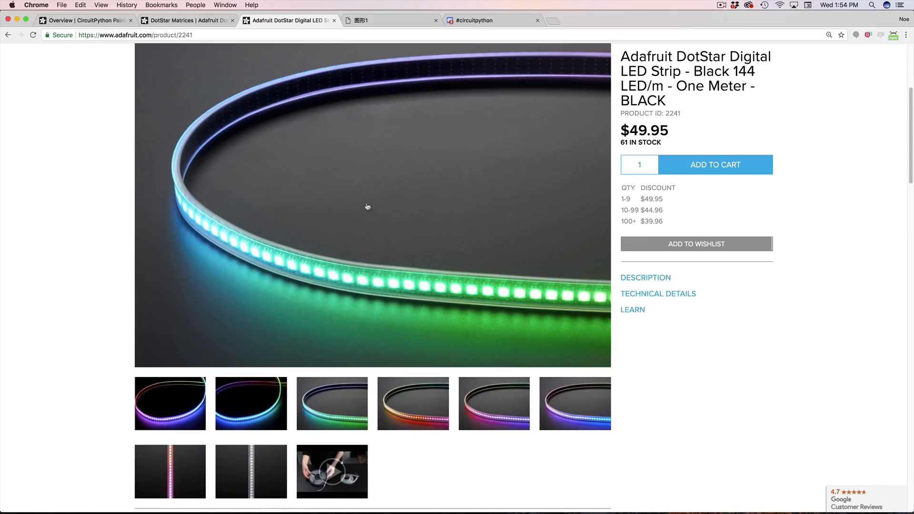
pyautogui.scroll(5, 381, 214)
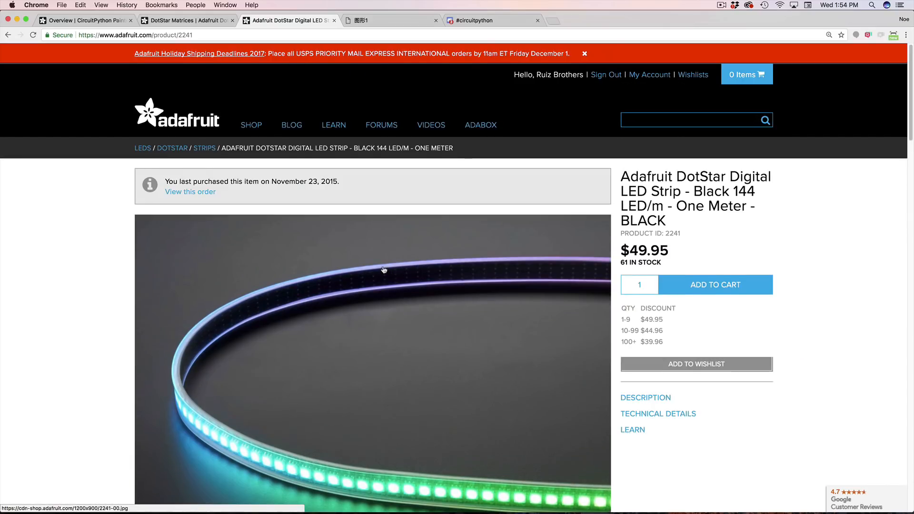
# Step: From the STRIPS category list, open the Black 30 LED per meter DotStar strip page
pyautogui.click(206, 150)
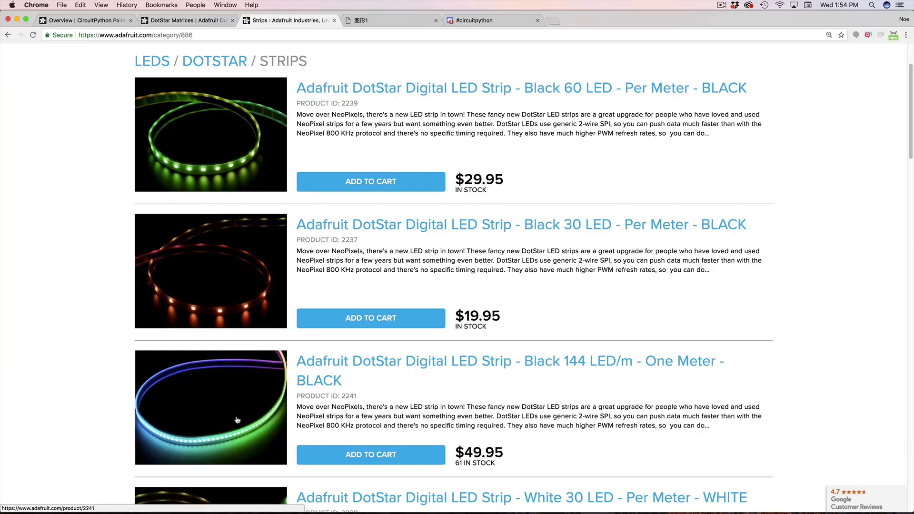
pyautogui.scroll(-3, 237, 450)
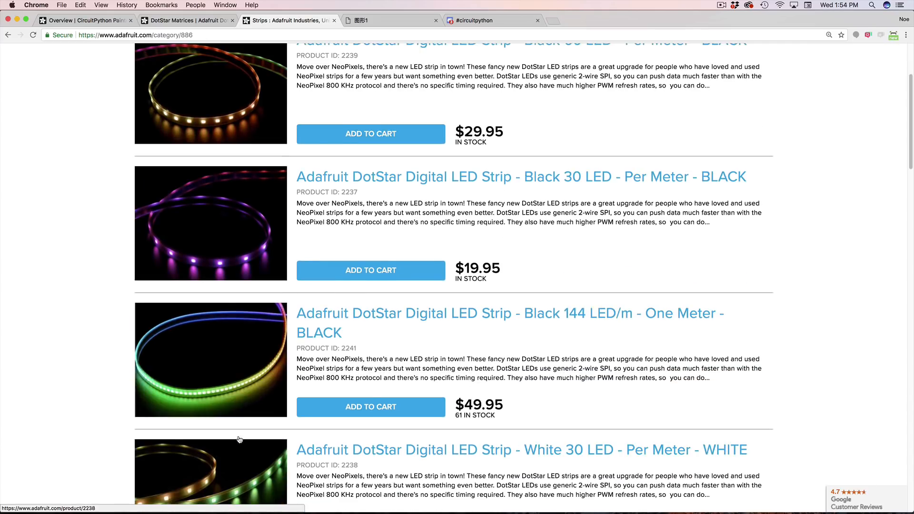
pyautogui.scroll(3, 225, 263)
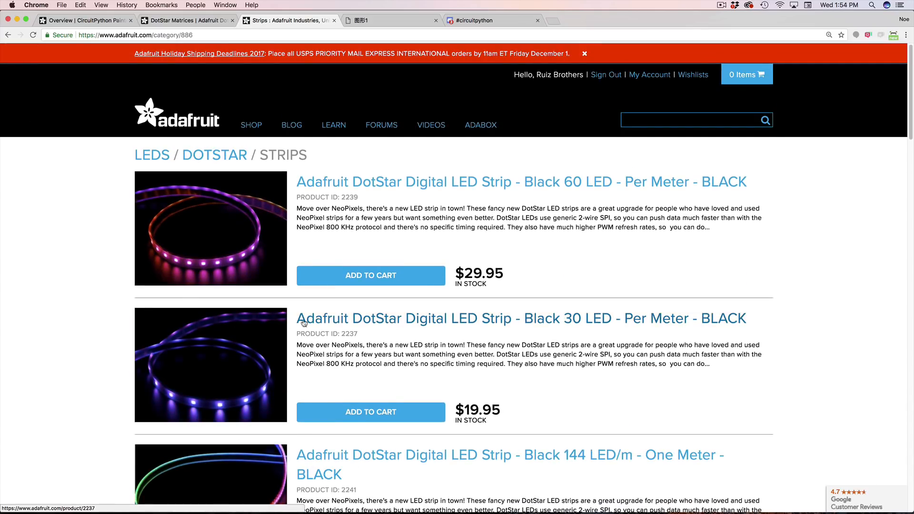
pyautogui.click(269, 332)
pyautogui.scroll(-3, 334, 285)
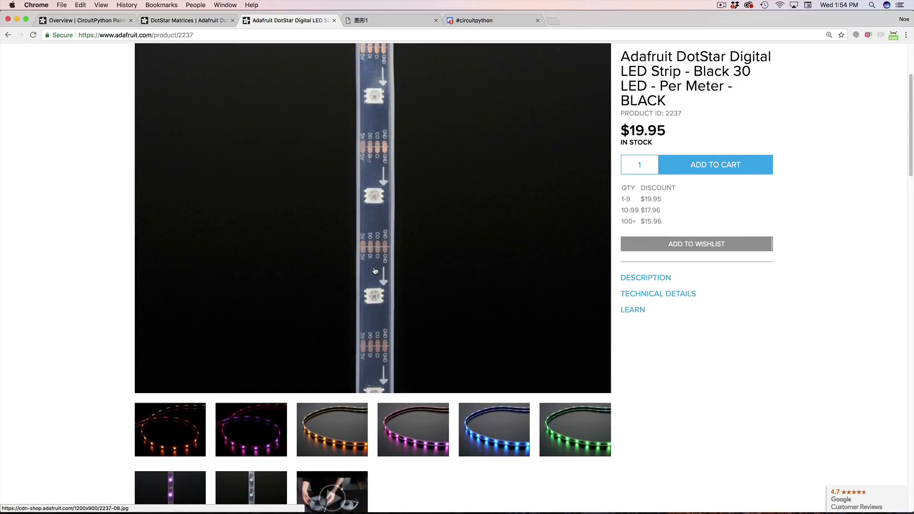
# Step: Copy the 33.3 mm pixel pitch from Technical Details and return to Fusion 360
pyautogui.scroll(-10, 379, 289)
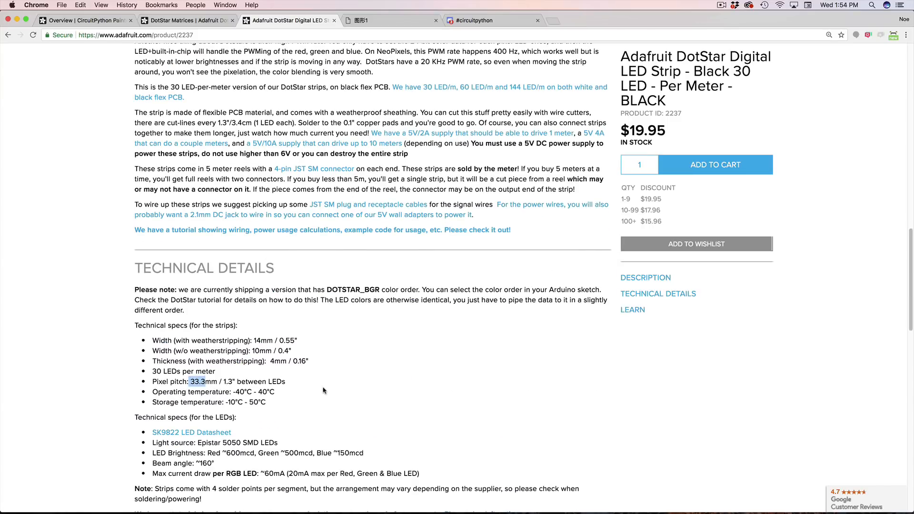
pyautogui.press('super+c')
pyautogui.press('super+Tab')
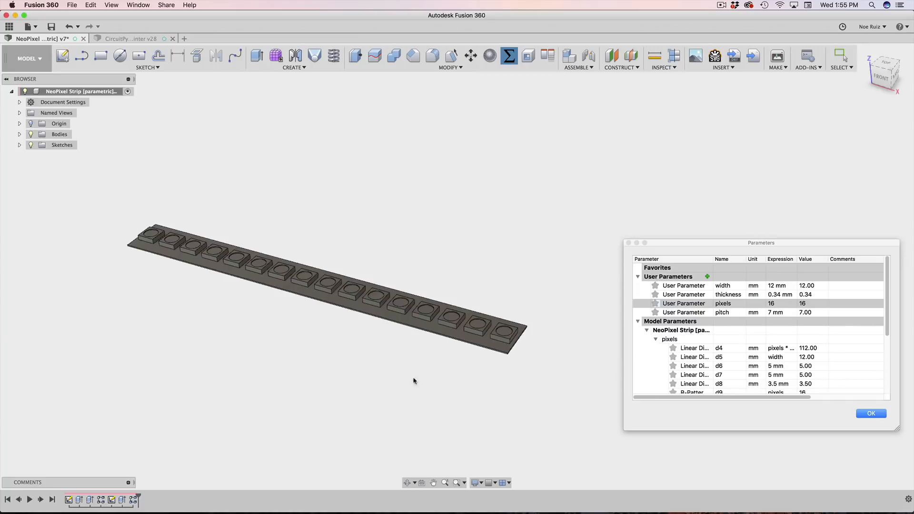
# Step: Paste 33.3 as the pitch parameter and pan to see the lengthened strip
pyautogui.click(775, 312)
pyautogui.press('super+v')
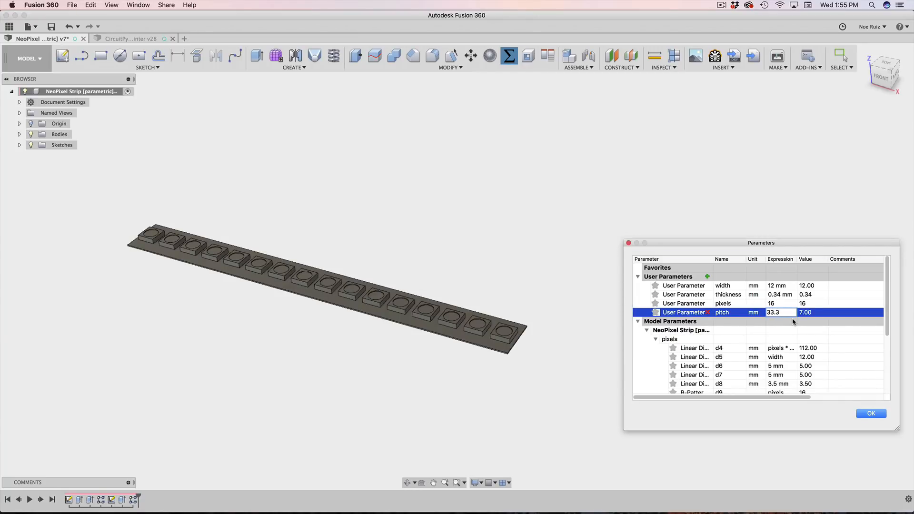
pyautogui.press('Return')
pyautogui.scroll(3, 242, 328)
pyautogui.scroll(-6, 241, 328)
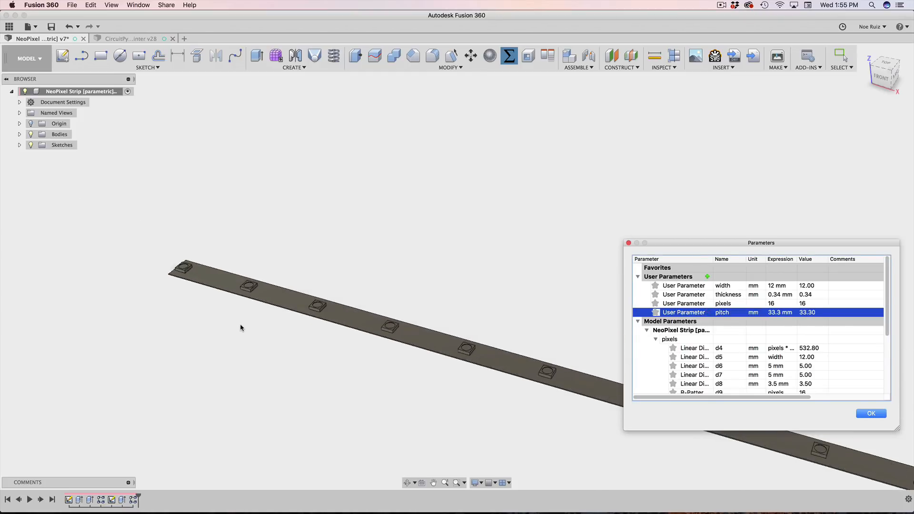
pyautogui.scroll(-2, 253, 323)
pyautogui.moveTo(457, 259); pyautogui.dragTo(404, 220, button='middle')
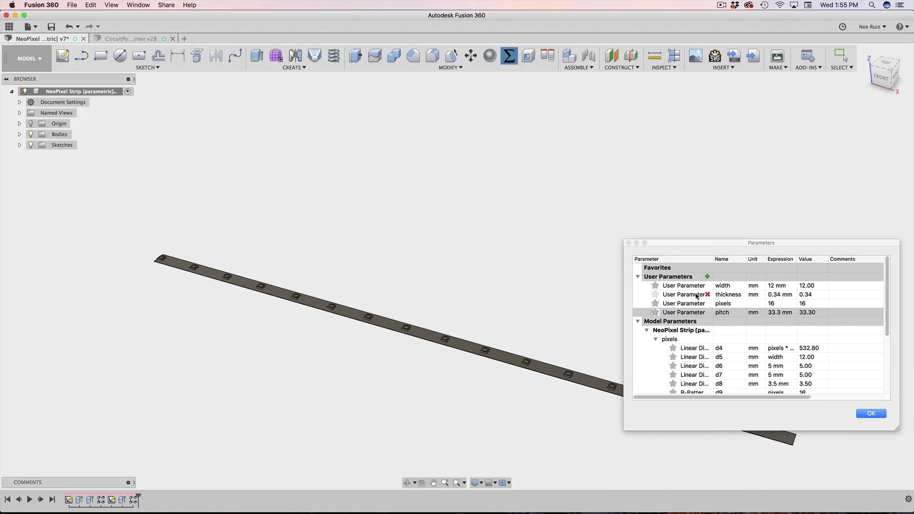
# Step: Set pixels to 8, orbit to view the 266.4 mm strip, then open CircuitPython Painter v28
pyautogui.click(773, 305)
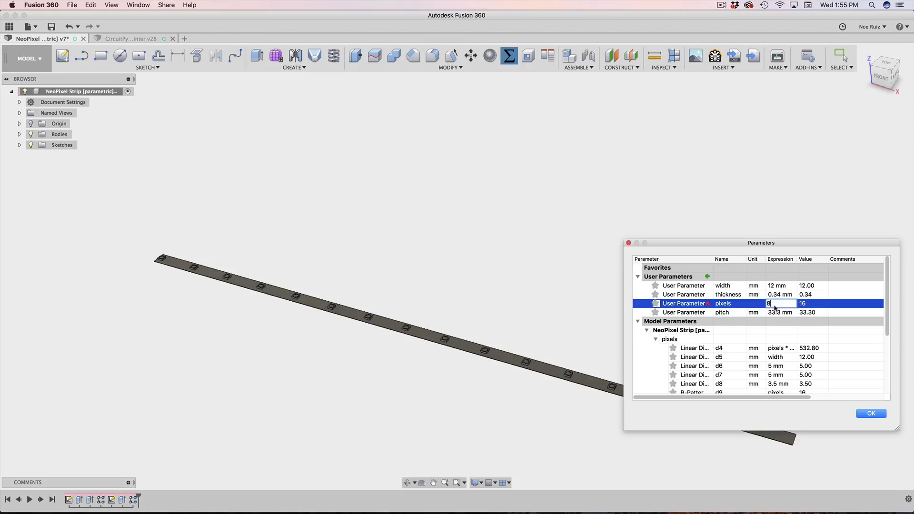
pyautogui.press('Return')
pyautogui.scroll(2, 258, 275)
pyautogui.scroll(-1, 258, 274)
pyautogui.scroll(2, 258, 274)
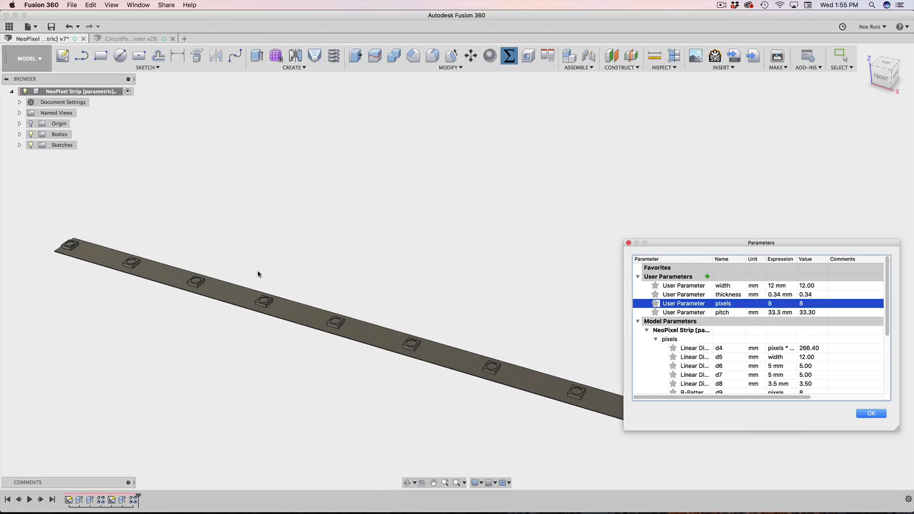
pyautogui.scroll(-2, 253, 264)
pyautogui.keyDown('shift'); pyautogui.moveTo(248, 252); pyautogui.dragTo(299, 230, button='middle'); pyautogui.keyUp('shift')
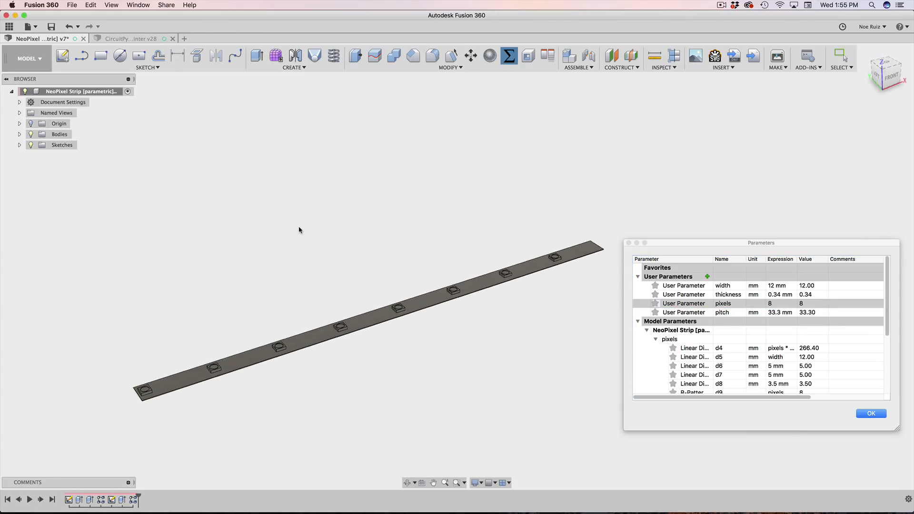
pyautogui.scroll(3, 332, 264)
pyautogui.scroll(-4, 332, 263)
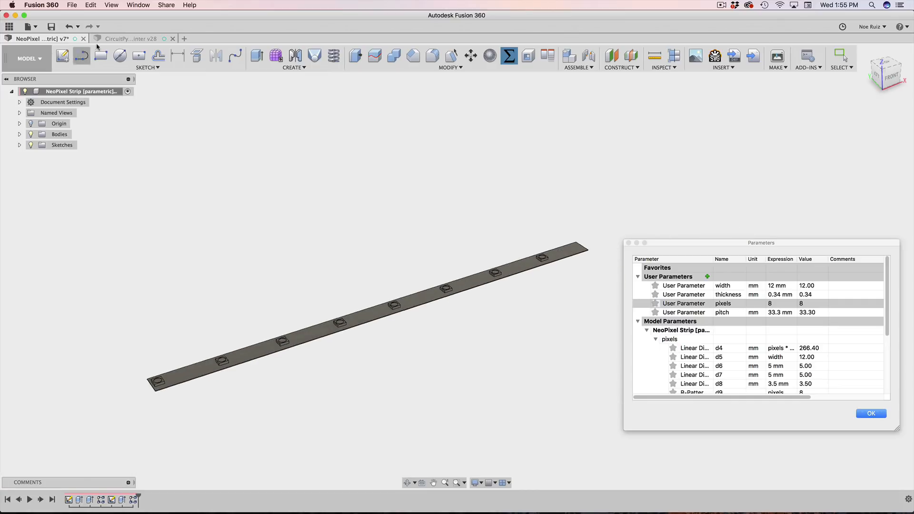
pyautogui.click(125, 38)
# Step: View the whole painter handle and stick, then open the NeoPixel Strip's parameters list
pyautogui.moveTo(560, 194)
pyautogui.keyDown('shift'); pyautogui.mouseDown(button='middle')
pyautogui.moveTo(587, 196)
pyautogui.moveTo(534, 191)
pyautogui.moveTo(604, 195)
pyautogui.moveTo(571, 194)
pyautogui.mouseUp(button='middle'); pyautogui.keyUp('shift')
pyautogui.scroll(8, 816, 333)
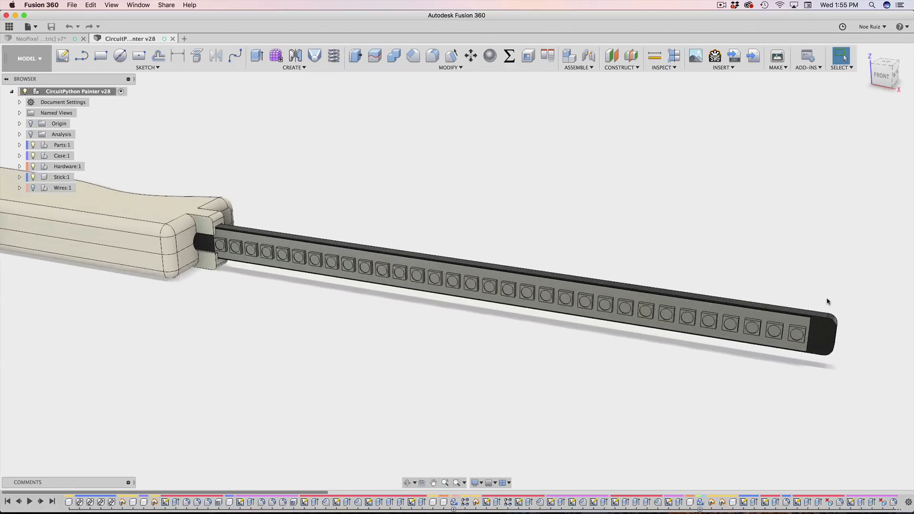
pyautogui.scroll(-2, 816, 333)
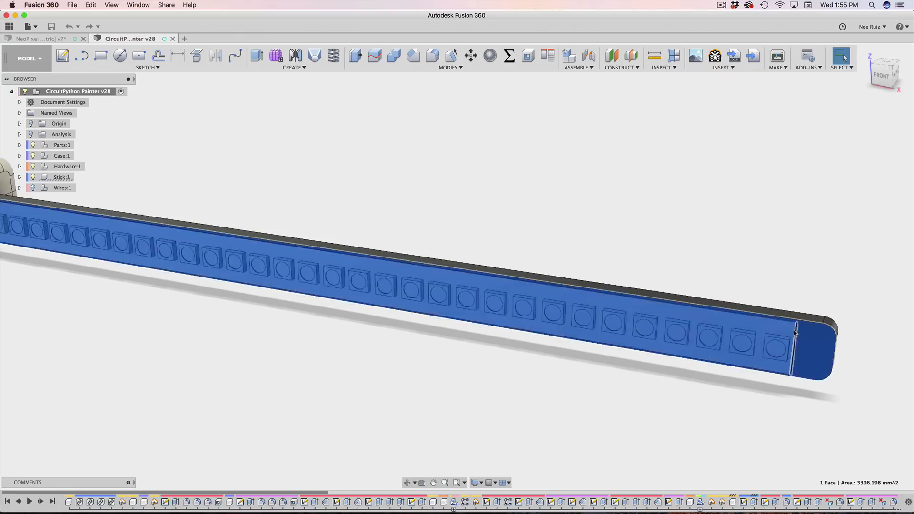
pyautogui.scroll(-3, 755, 230)
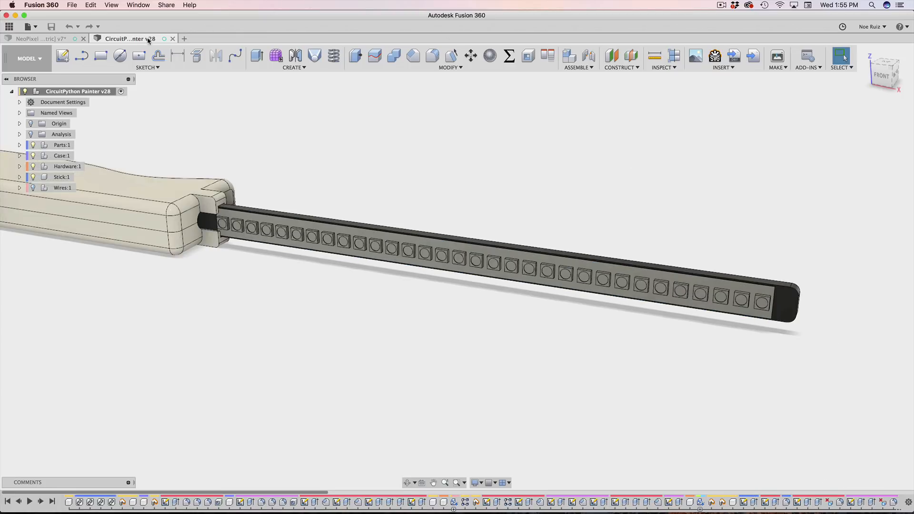
pyautogui.click(43, 39)
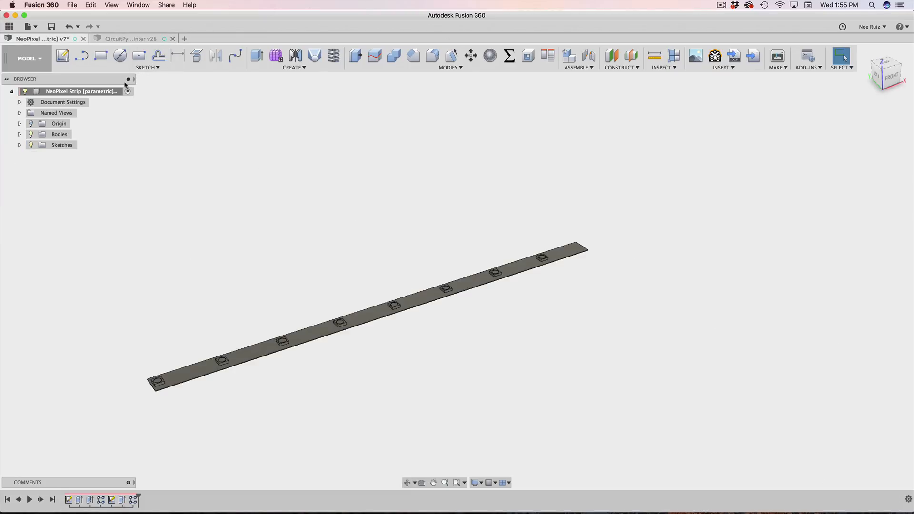
pyautogui.scroll(-2, 366, 219)
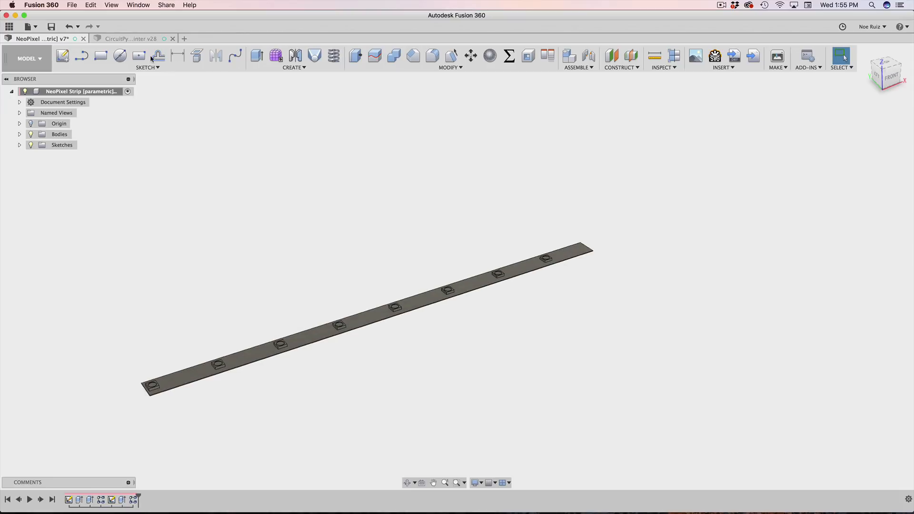
pyautogui.click(135, 39)
pyautogui.scroll(1, 283, 188)
pyautogui.scroll(-3, 243, 156)
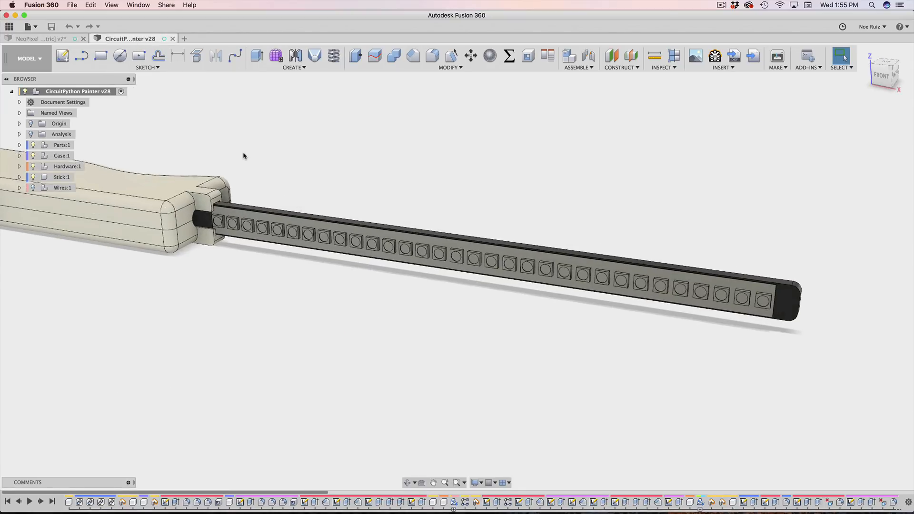
pyautogui.moveTo(280, 154); pyautogui.dragTo(372, 239, button='middle')
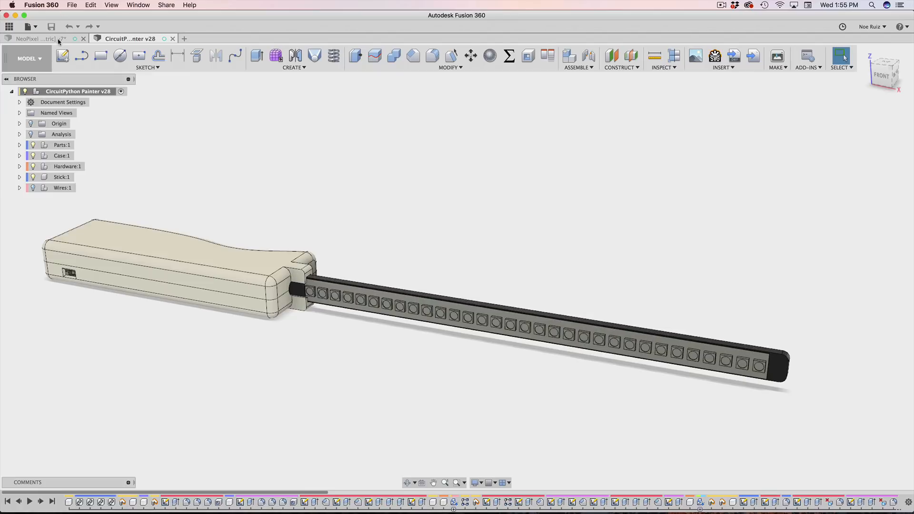
pyautogui.click(38, 38)
pyautogui.click(509, 55)
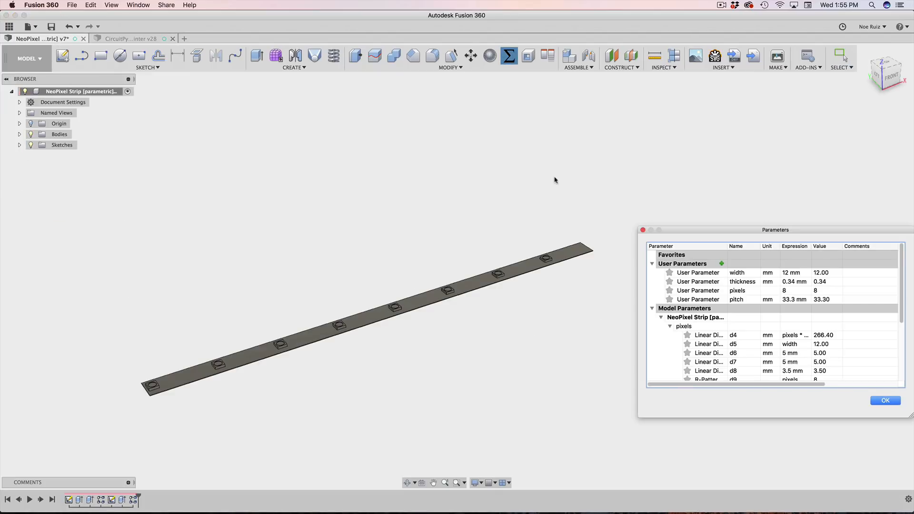
# Step: Change the strip's LED pitch parameter to 7 mm and fit the shortened strip in view
pyautogui.click(789, 300)
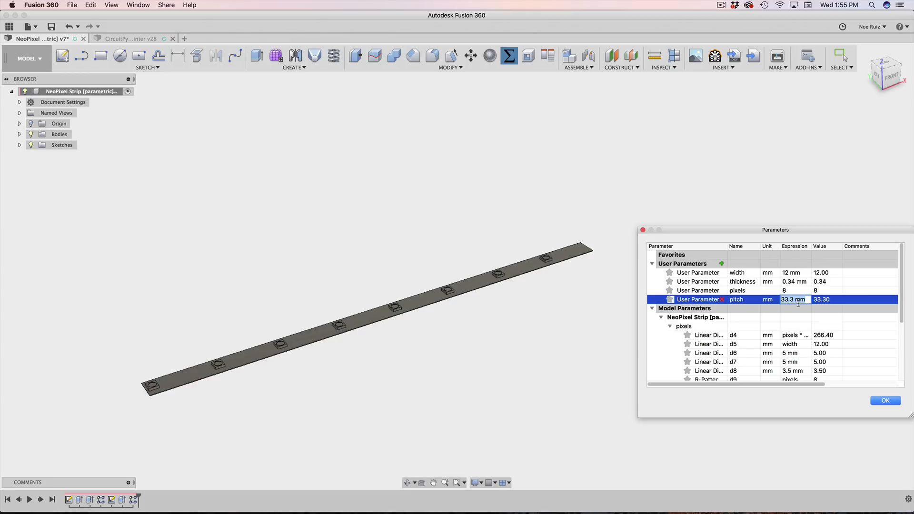
pyautogui.press('Return')
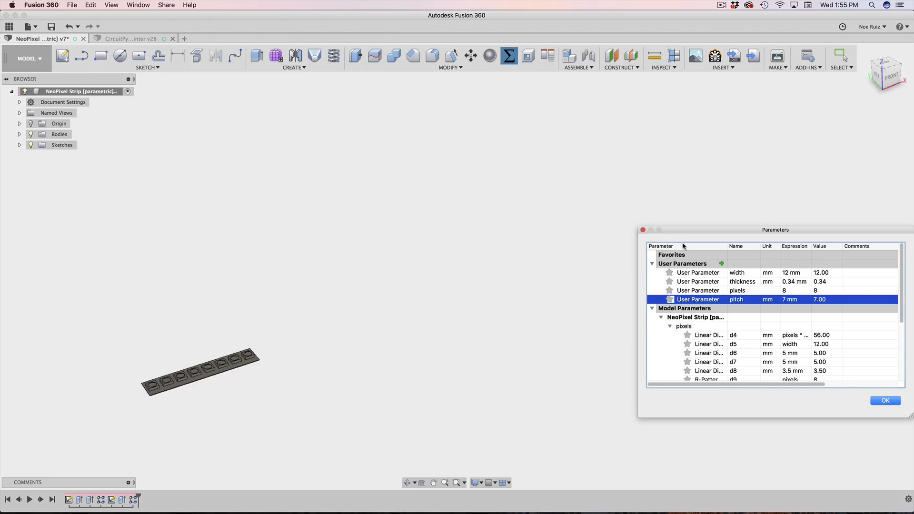
pyautogui.click(884, 401)
pyautogui.press('F6')
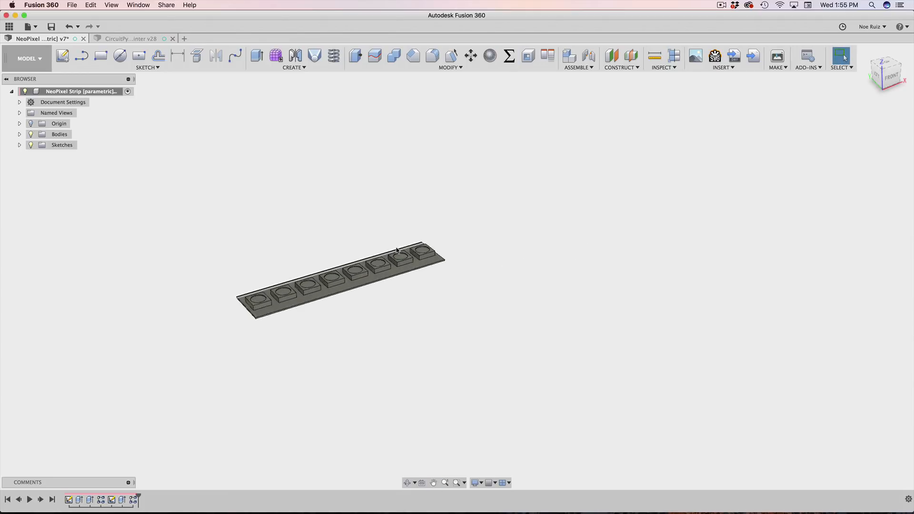
pyautogui.scroll(3, 397, 249)
# Step: Save version 8 with the description 'testing param' and show the Parts folder
pyautogui.press('super+s')
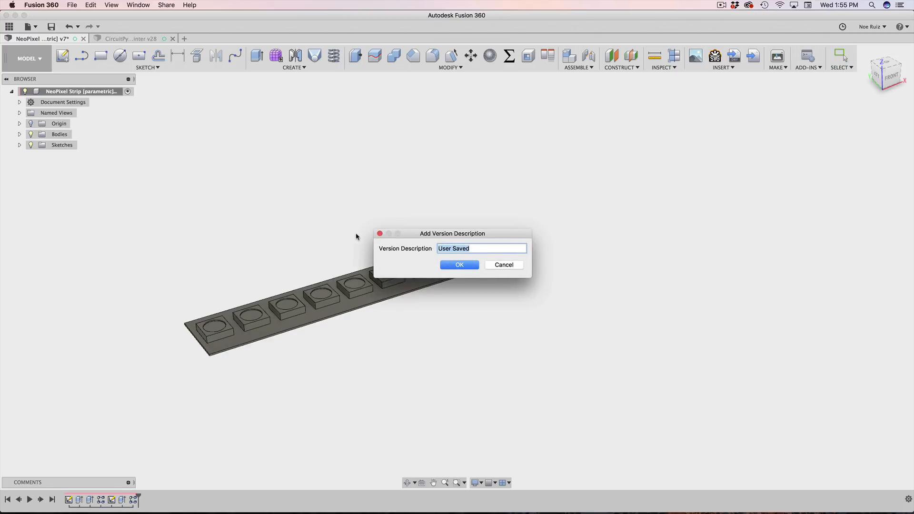
pyautogui.write('testing param')
pyautogui.press('Return')
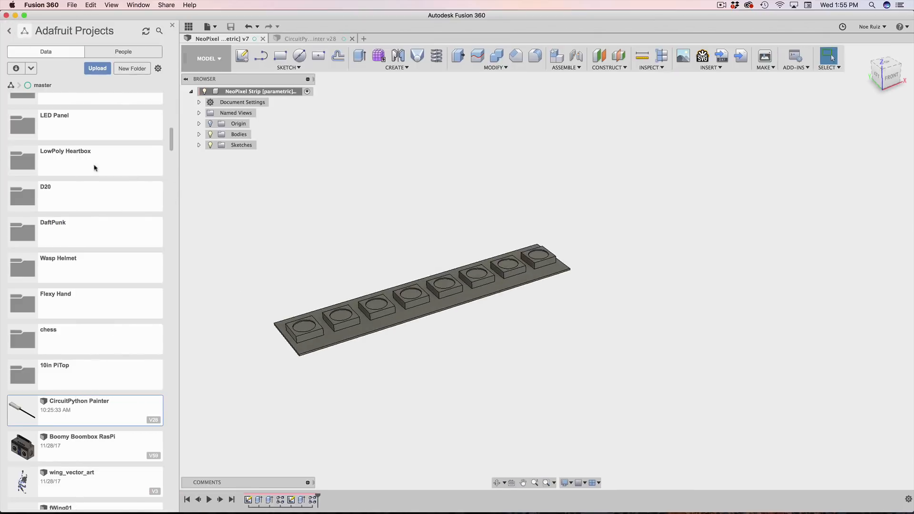
pyautogui.scroll(10, 71, 238)
pyautogui.doubleClick(52, 118)
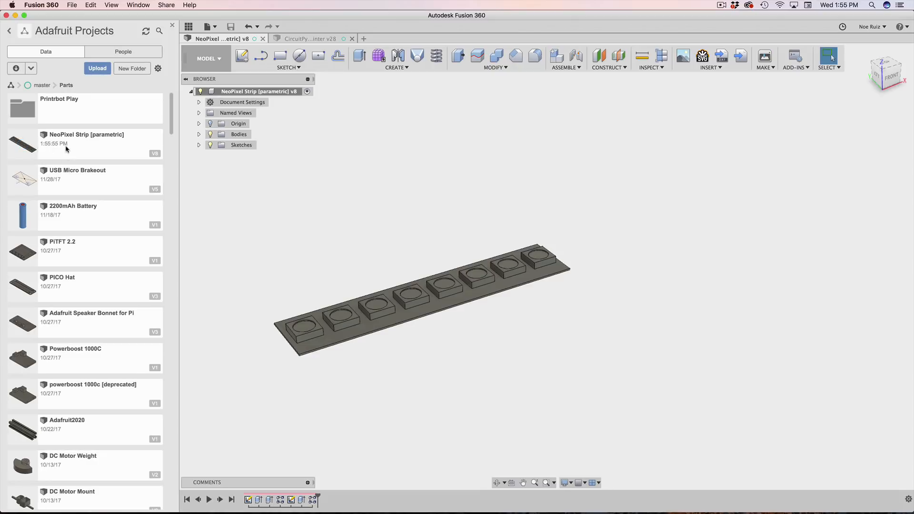
# Step: In the CircuitPython Painter assembly, update the out-of-date NeoPixel Strip reference
pyautogui.click(299, 40)
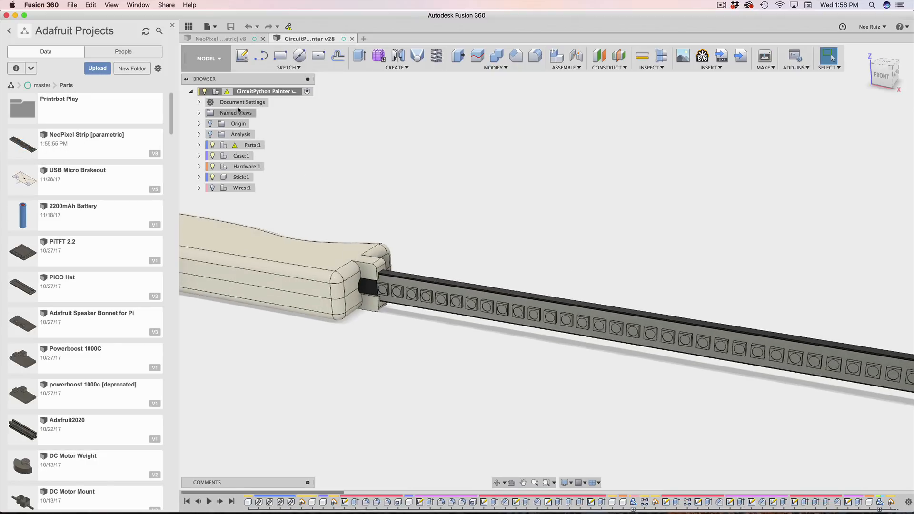
pyautogui.click(173, 26)
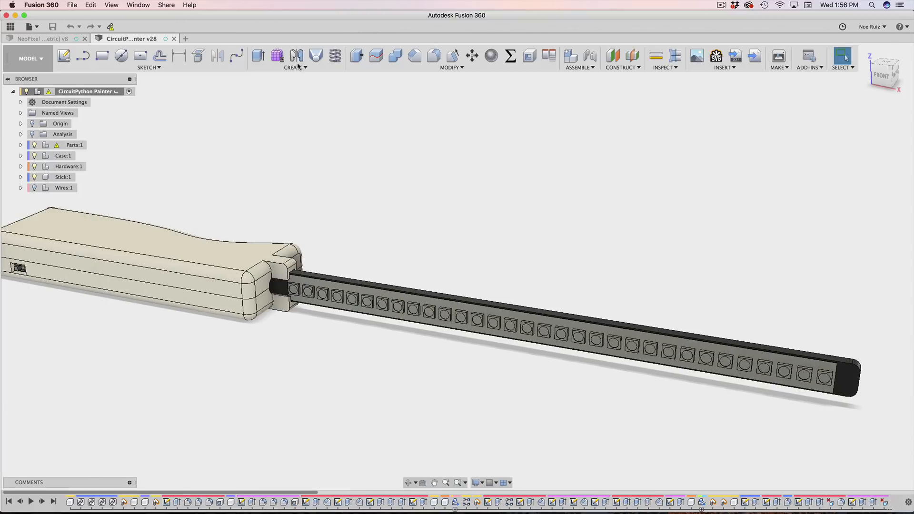
pyautogui.moveTo(46, 95)
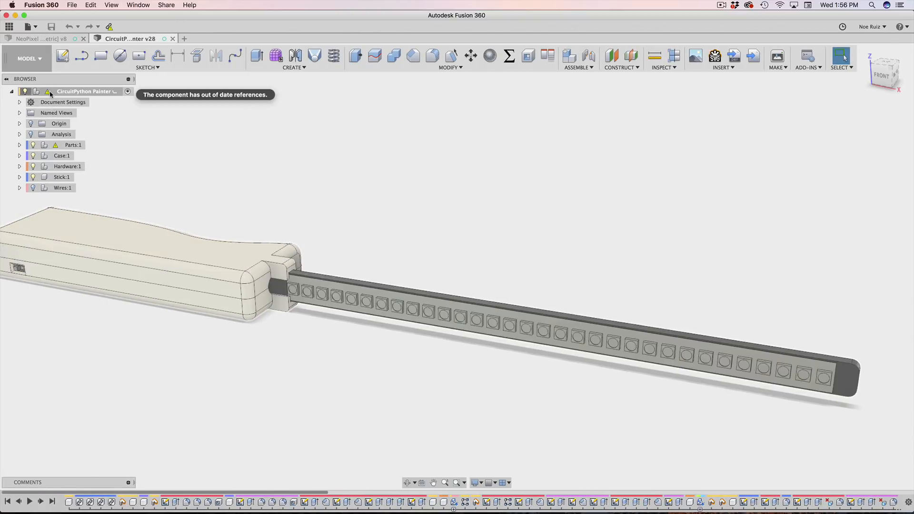
pyautogui.click(109, 28)
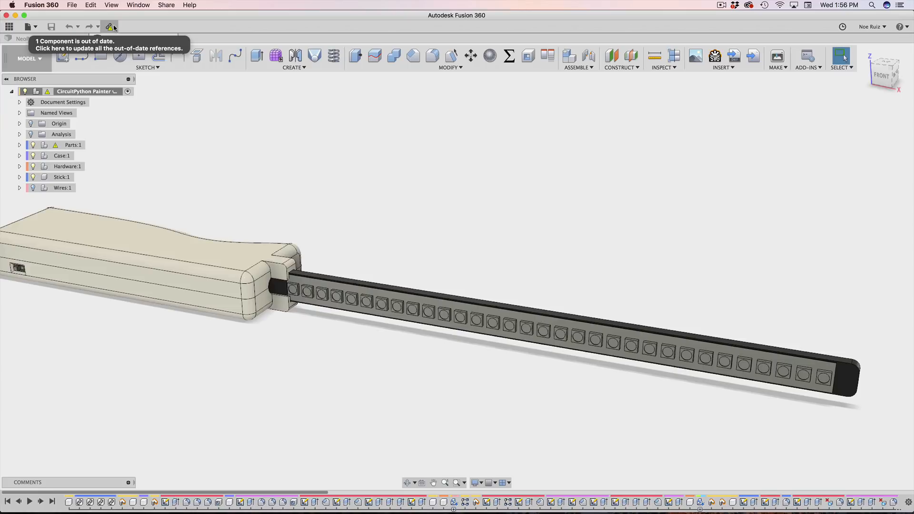
pyautogui.click(114, 28)
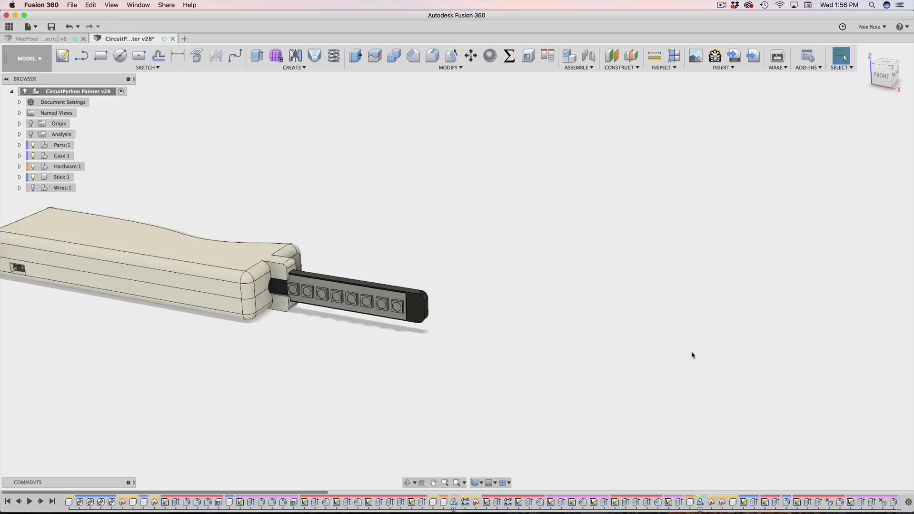
# Step: Inspect the stick's shortened 8-LED strip, then return to the NeoPixel Strip design
pyautogui.scroll(5, 335, 259)
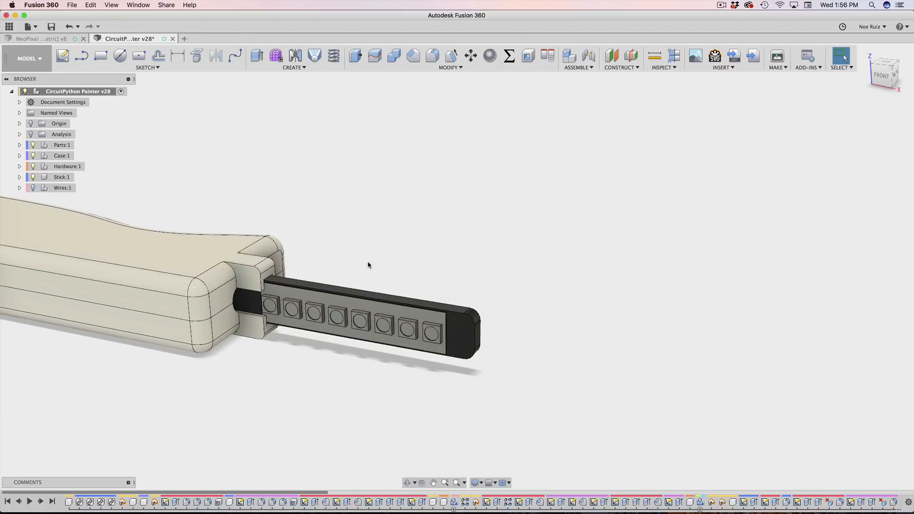
pyautogui.keyDown('shift'); pyautogui.moveTo(463, 281); pyautogui.dragTo(510, 278, button='middle'); pyautogui.keyUp('shift')
pyautogui.click(516, 278)
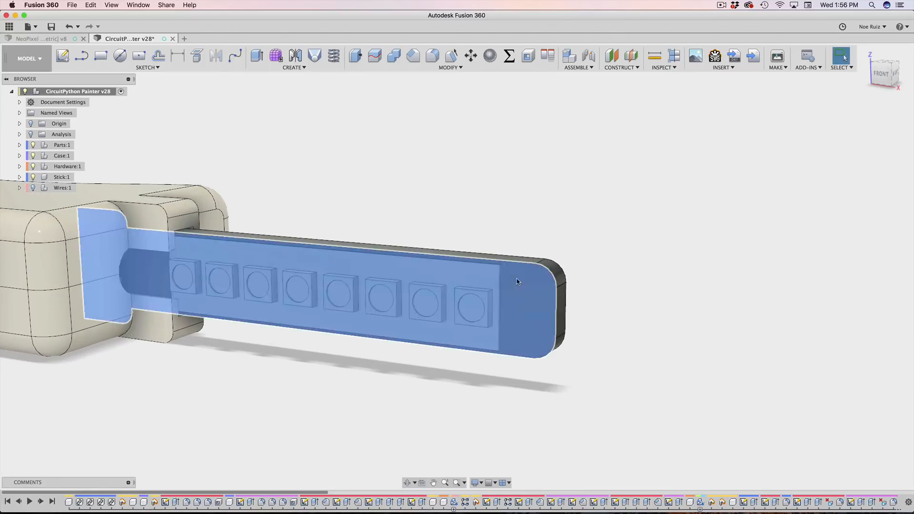
pyautogui.click(480, 205)
pyautogui.scroll(3, 513, 276)
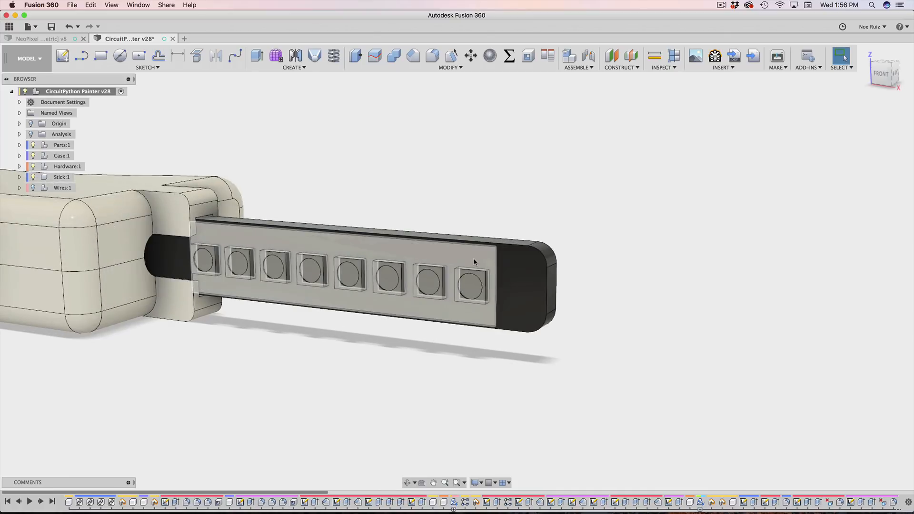
pyautogui.click(473, 250)
pyautogui.scroll(5, 473, 251)
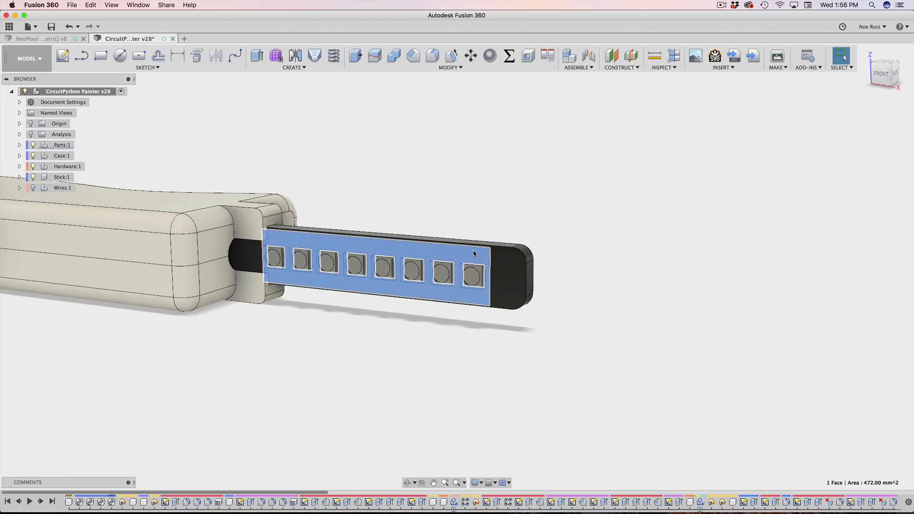
pyautogui.scroll(-5, 473, 251)
pyautogui.click(489, 200)
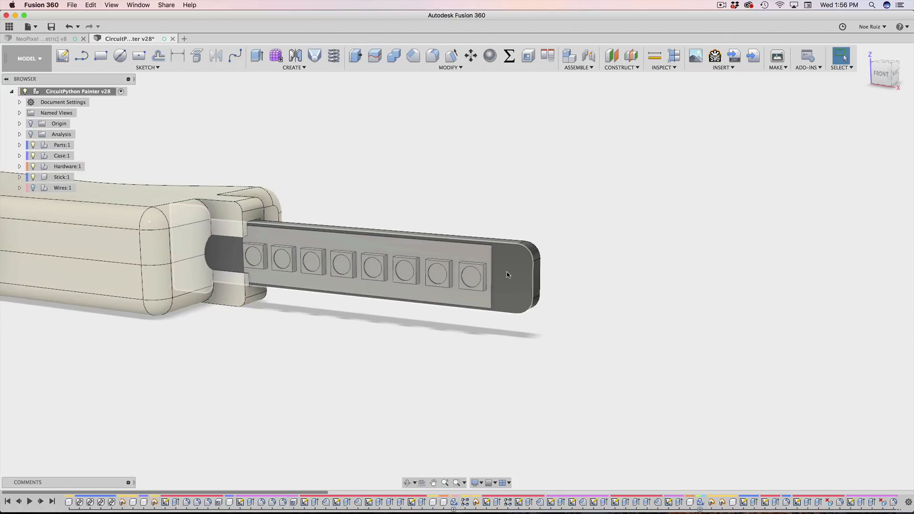
pyautogui.click(43, 39)
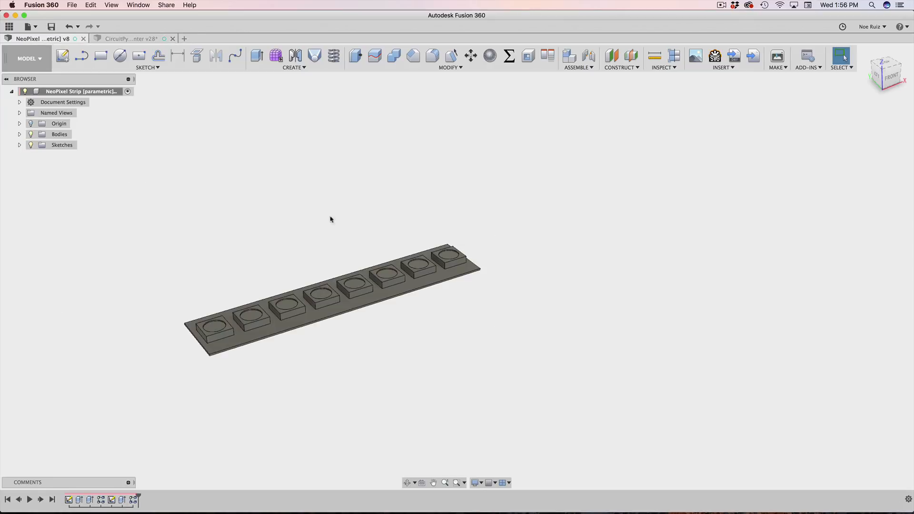
# Step: Set the pixels parameter to 32 and view the lengthened strip
pyautogui.click(509, 55)
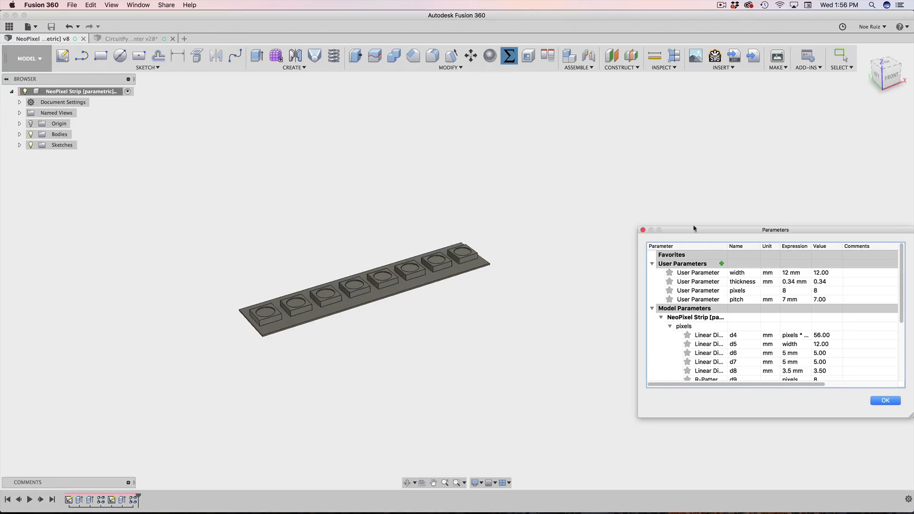
pyautogui.click(790, 292)
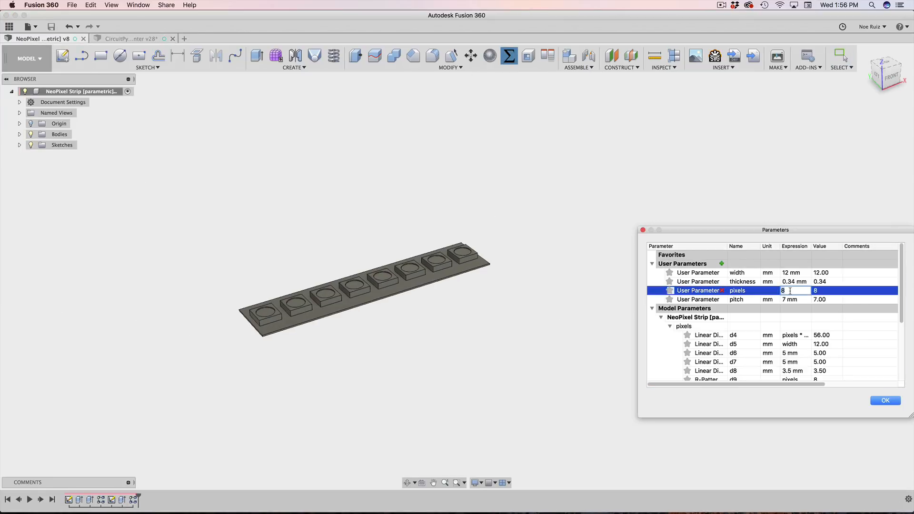
pyautogui.press('Return')
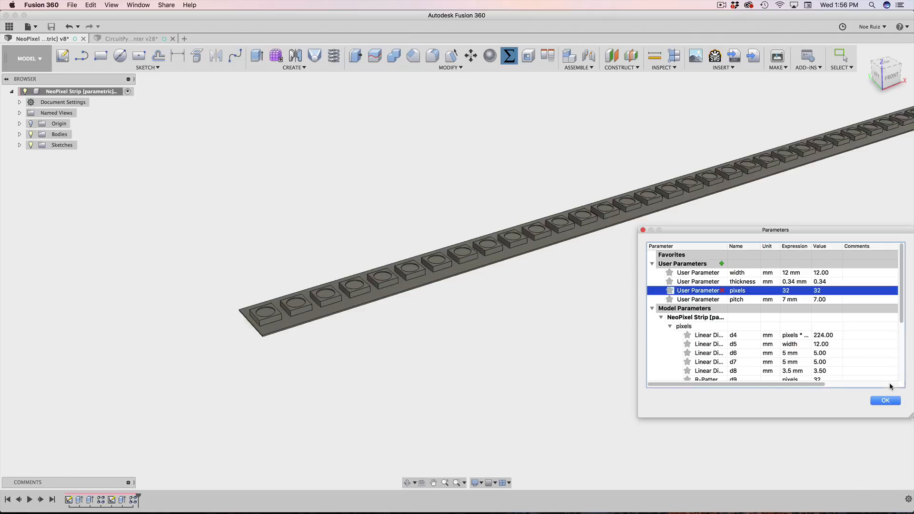
pyautogui.click(896, 403)
pyautogui.scroll(5, 838, 279)
pyautogui.scroll(-5, 842, 267)
pyautogui.moveTo(846, 231); pyautogui.dragTo(616, 216, button='middle')
pyautogui.scroll(-3, 689, 334)
# Step: Save version 9 with the description 'updating params' and show the project file list
pyautogui.press('super+s')
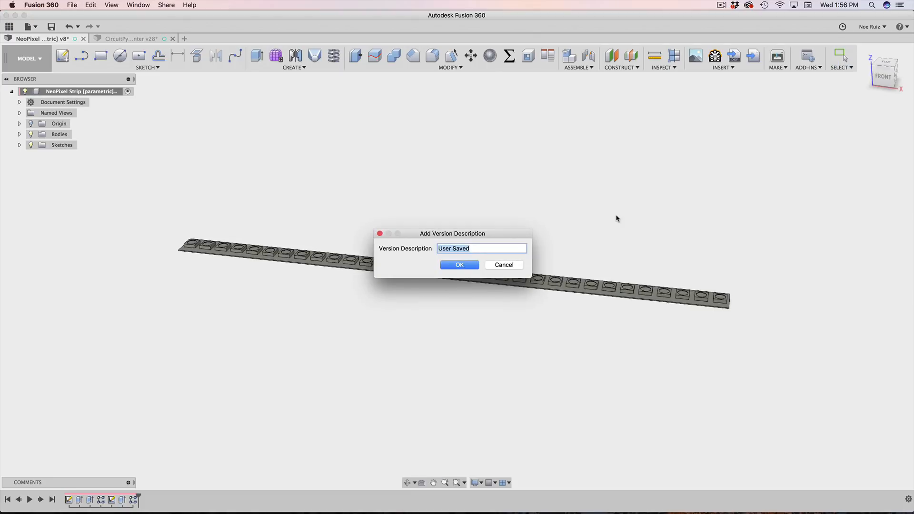
pyautogui.write('updating params')
pyautogui.press('Return')
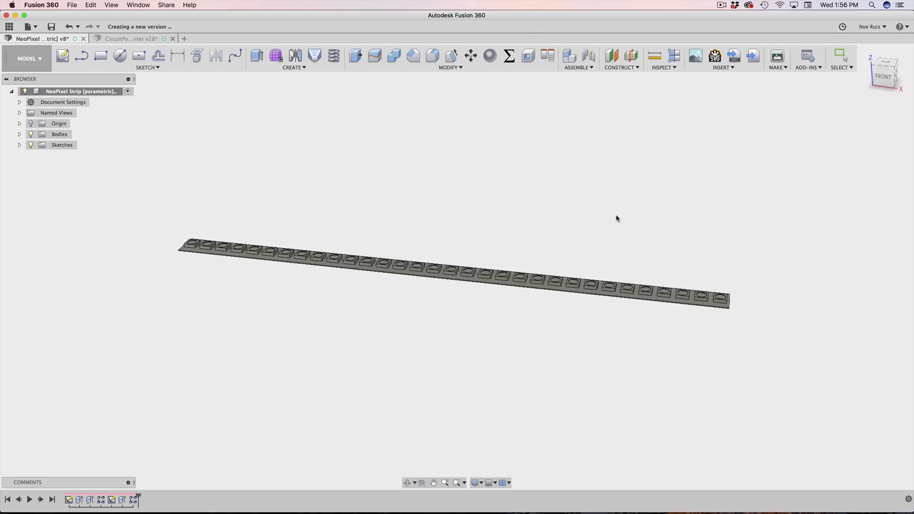
pyautogui.click(9, 26)
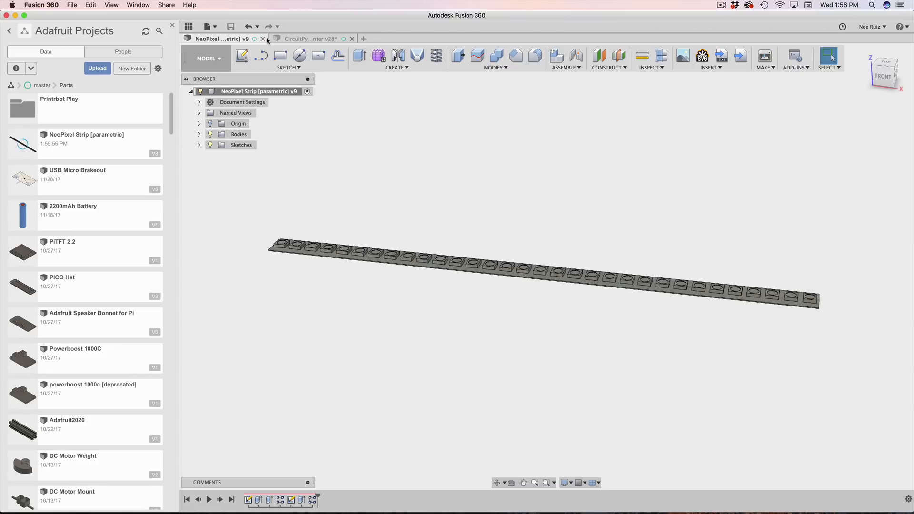
# Step: In the CircuitPython Painter assembly, update the out-of-date strip reference
pyautogui.click(328, 39)
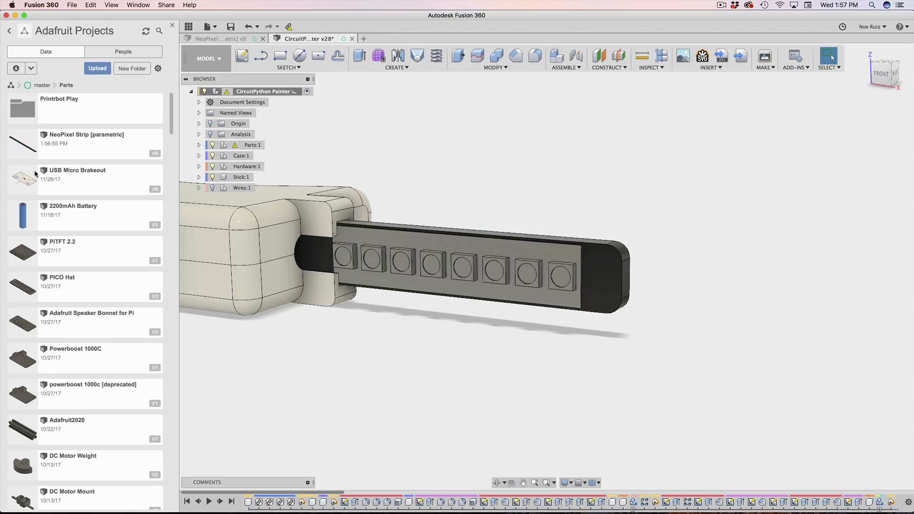
pyautogui.scroll(5, 324, 157)
pyautogui.scroll(-8, 353, 167)
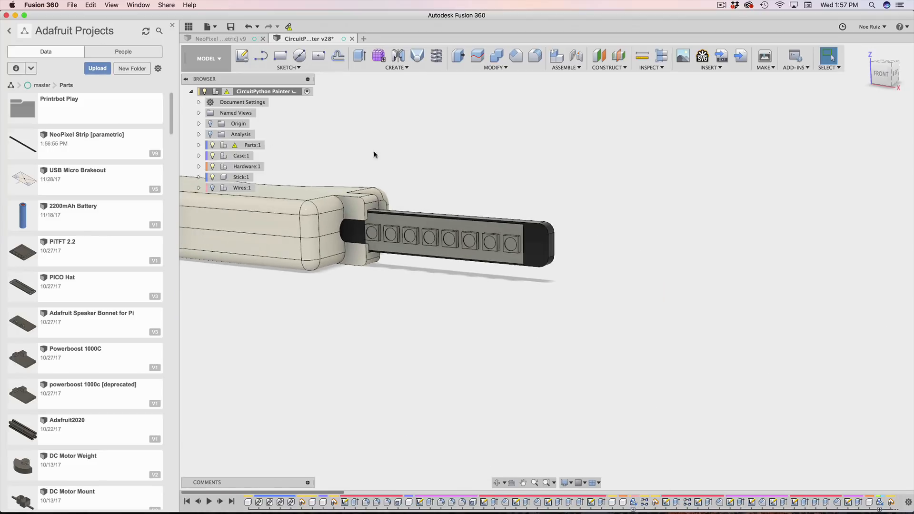
pyautogui.moveTo(429, 151); pyautogui.dragTo(502, 210, button='middle')
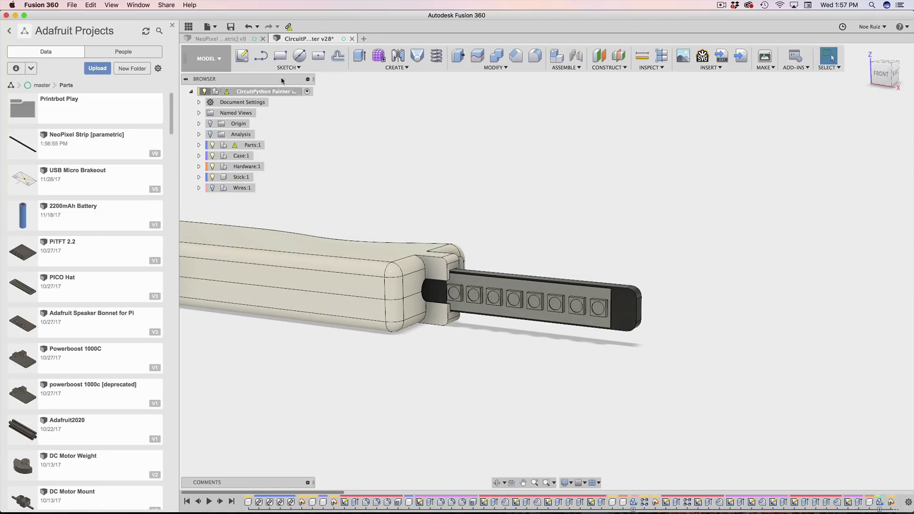
pyautogui.click(289, 27)
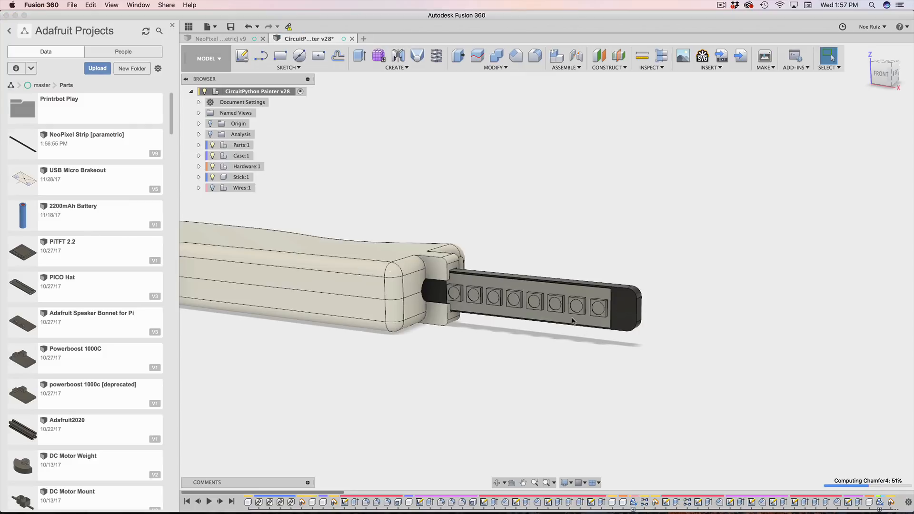
# Step: Hide the data panel and inspect the long 32-LED strip from a front view
pyautogui.scroll(-5, 728, 312)
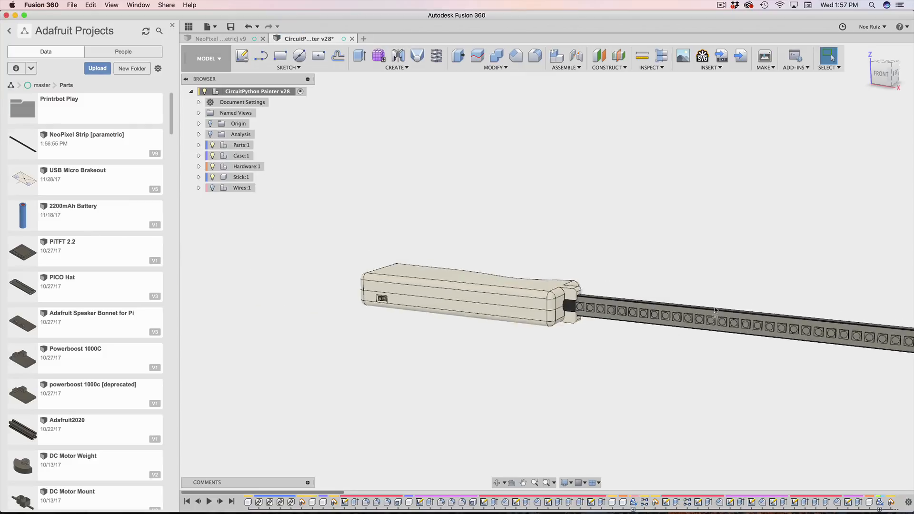
pyautogui.moveTo(729, 232); pyautogui.dragTo(558, 195, button='middle')
pyautogui.keyDown('shift'); pyautogui.moveTo(663, 228); pyautogui.dragTo(642, 227, button='middle'); pyautogui.keyUp('shift')
pyautogui.click(173, 27)
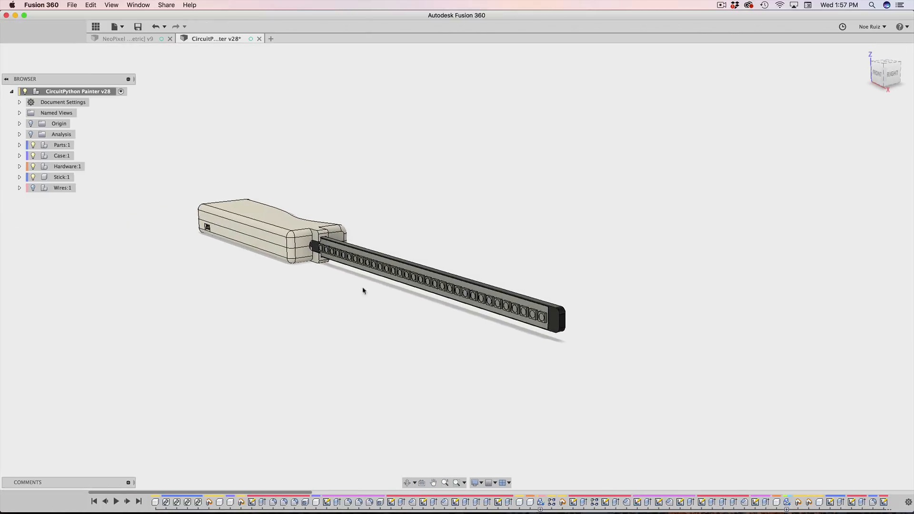
pyautogui.keyDown('shift'); pyautogui.moveTo(366, 287); pyautogui.dragTo(417, 235, button='middle'); pyautogui.keyUp('shift')
# Step: Save the painter assembly as a new version described 'updating stat'
pyautogui.press('super+s')
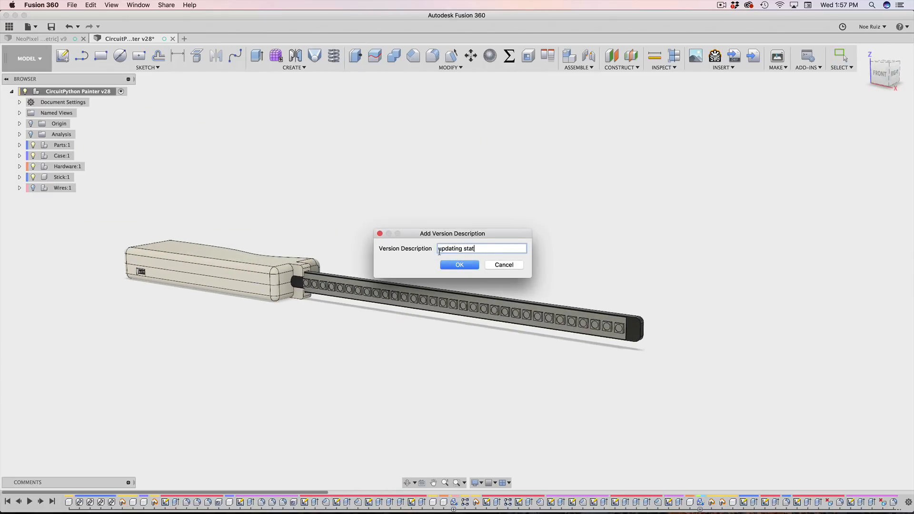
pyautogui.write('updating stat')
pyautogui.press('Return')
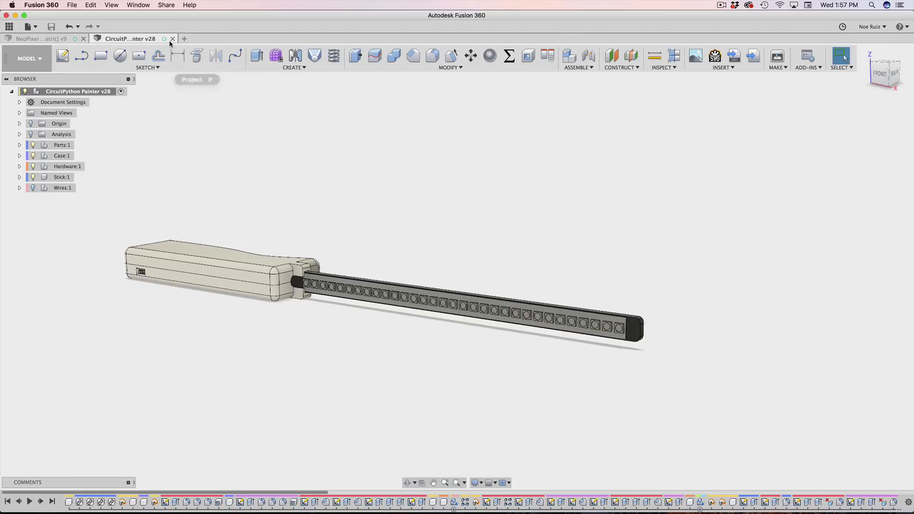
# Step: Create a new design with a sketch on the XY plane, viewed from the top
pyautogui.click(49, 42)
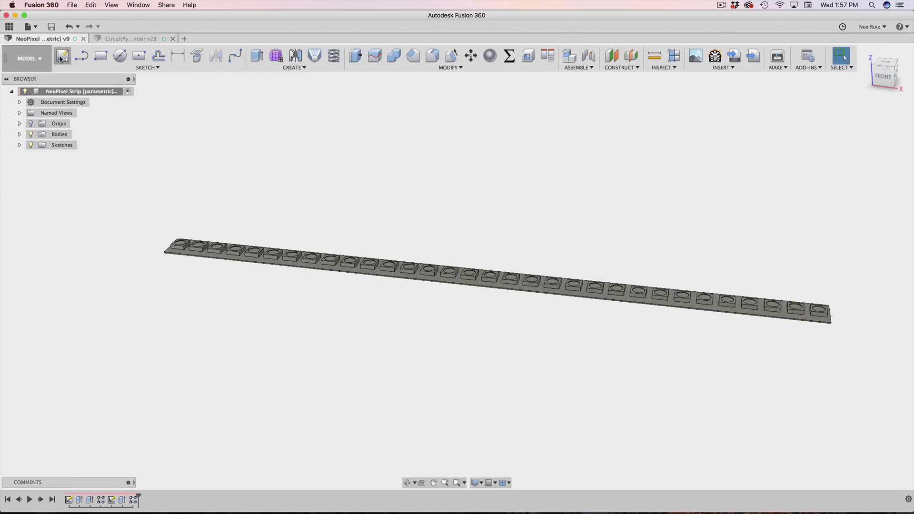
pyautogui.click(31, 27)
pyautogui.click(47, 36)
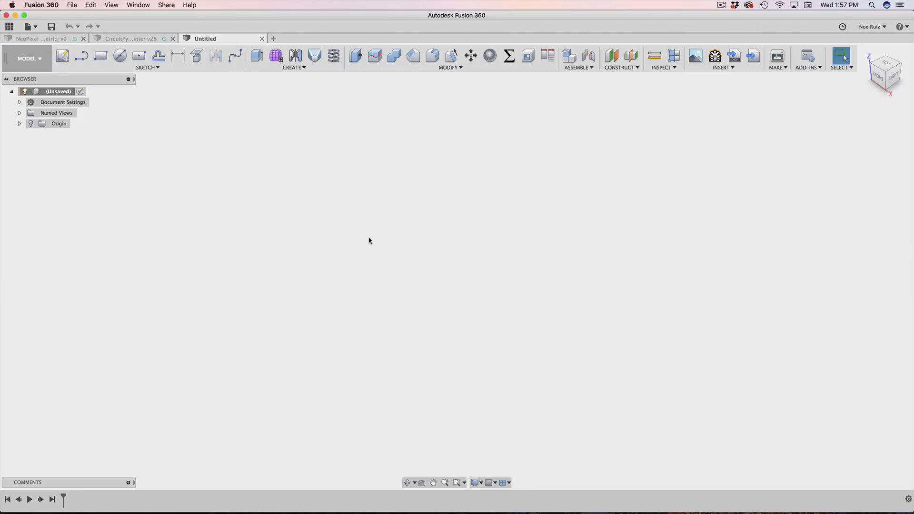
pyautogui.click(63, 56)
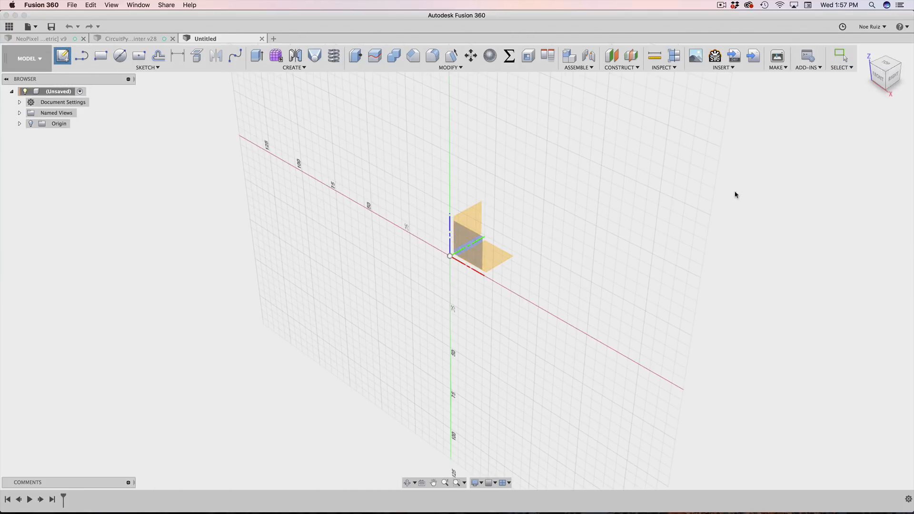
pyautogui.click(496, 260)
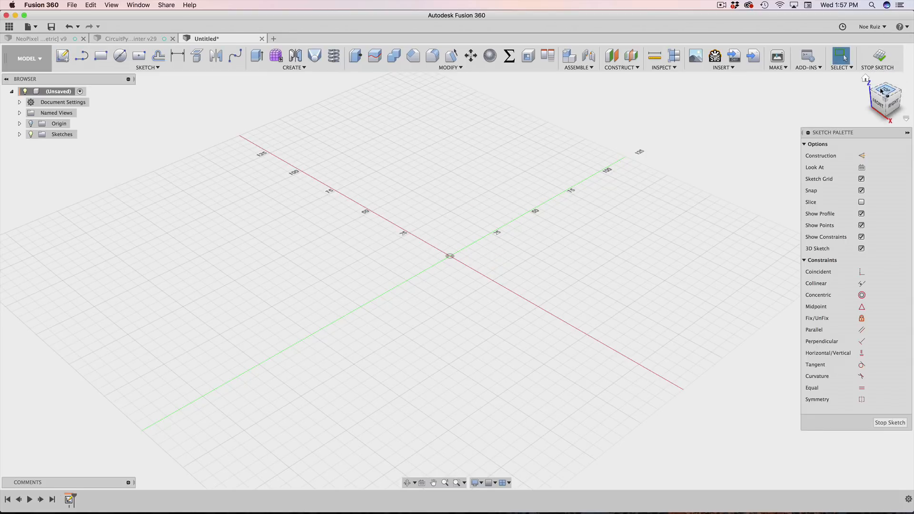
pyautogui.click(882, 91)
pyautogui.click(897, 79)
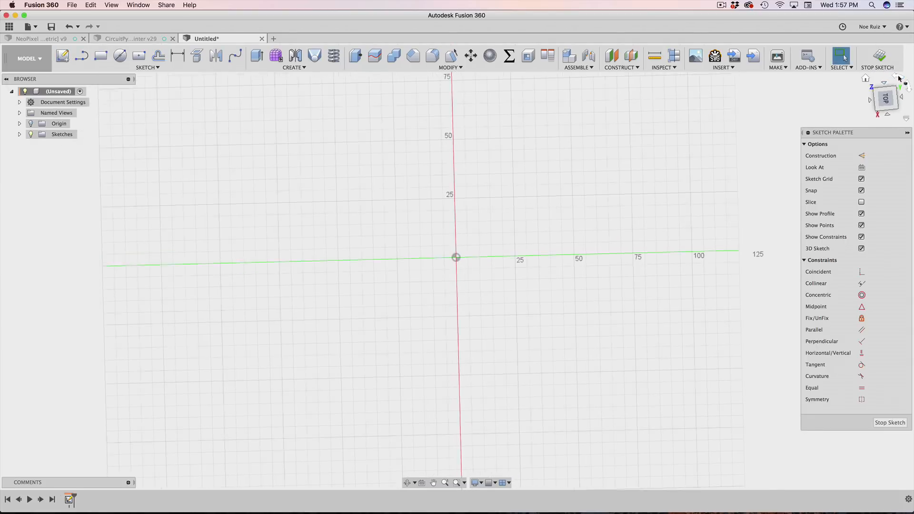
pyautogui.scroll(3, 537, 224)
pyautogui.moveTo(537, 223); pyautogui.dragTo(473, 259, button='middle')
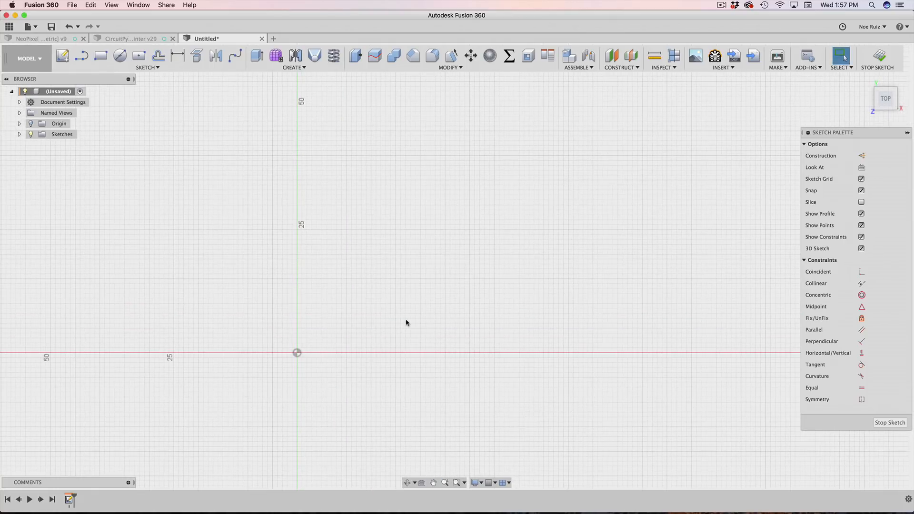
pyautogui.scroll(3, 320, 304)
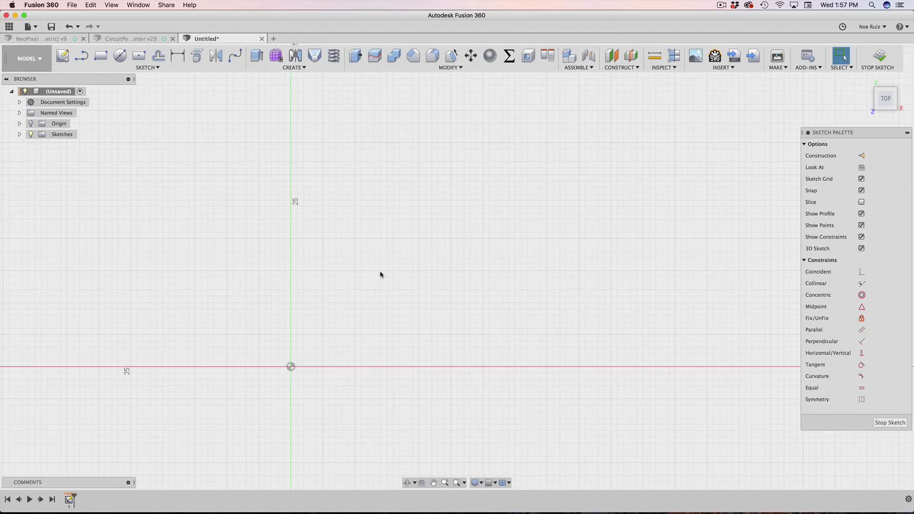
# Step: Open the DotStar Addressable 5050 LED product page in a new Chrome tab
pyautogui.press('super+Tab')
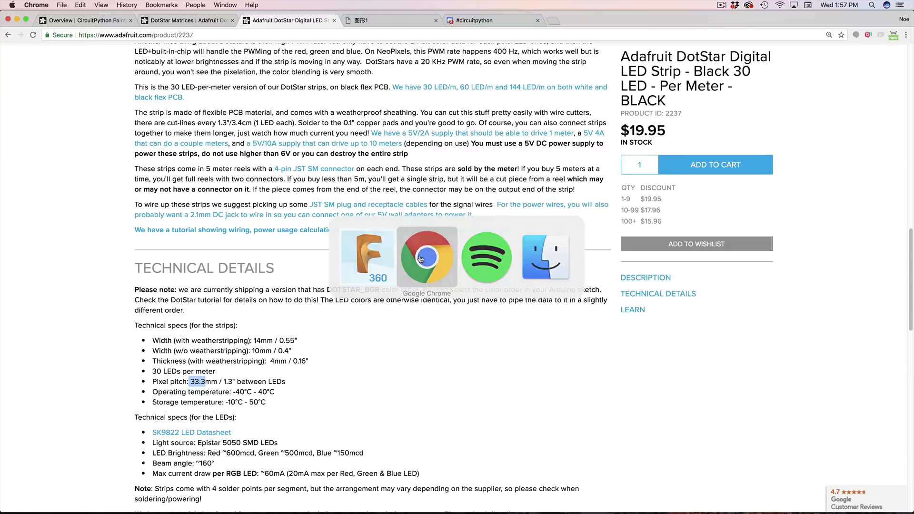
pyautogui.scroll(15, 307, 82)
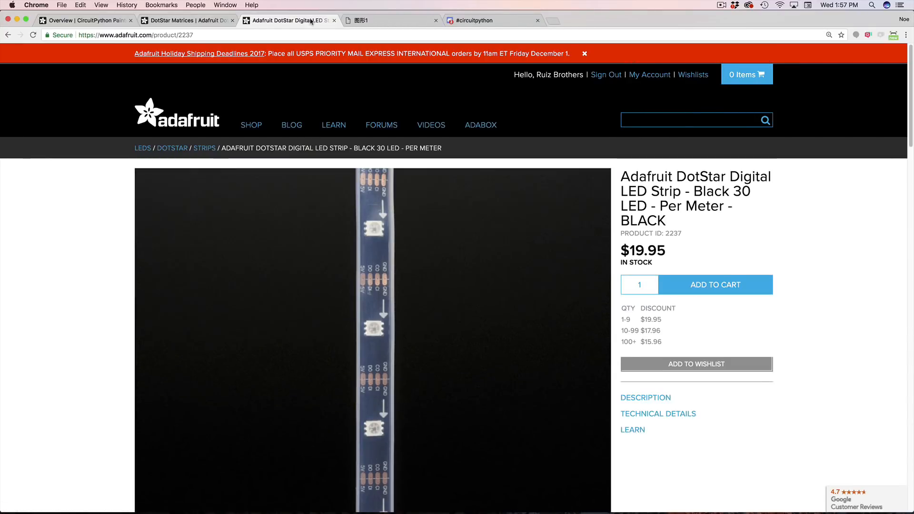
pyautogui.scroll(-20, 328, 99)
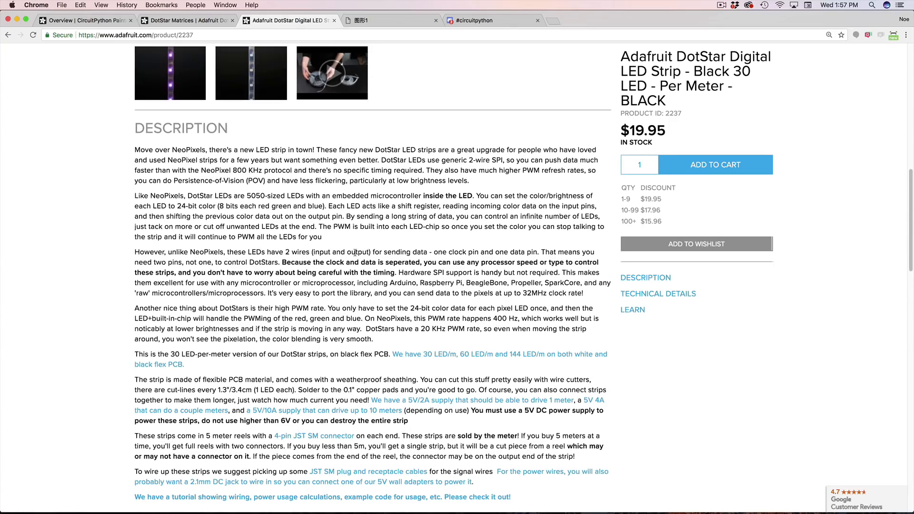
pyautogui.scroll(-1, 343, 314)
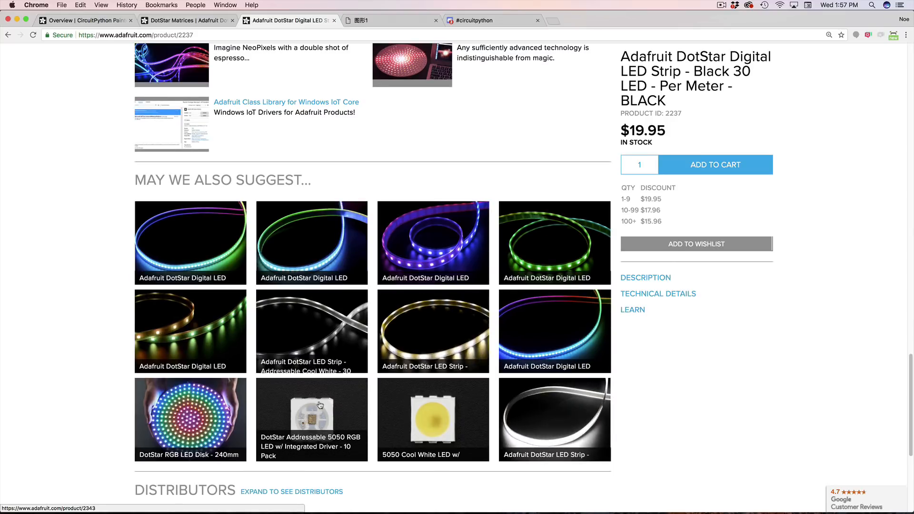
pyautogui.rightClick(321, 377)
pyautogui.click(351, 381)
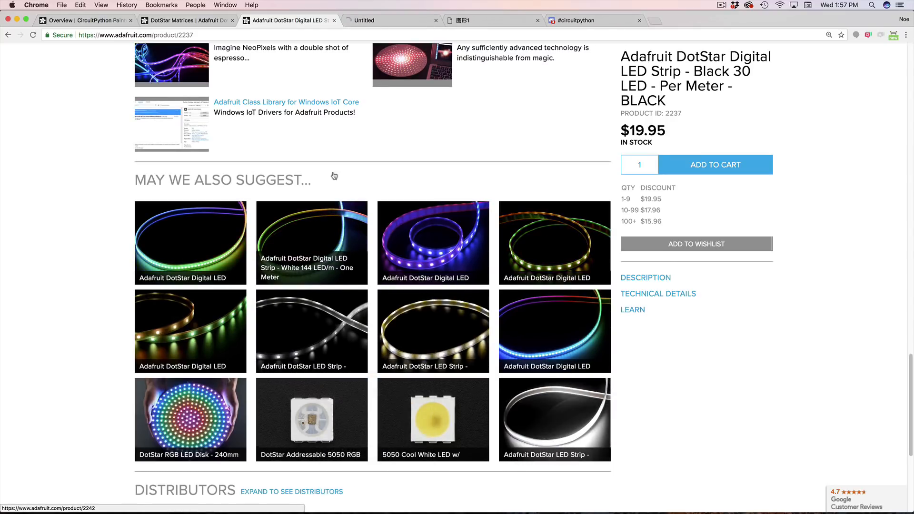
pyautogui.click(373, 24)
# Step: Open the APA102C datasheet PDF and check its 5×5×1.4 mm dimensions
pyautogui.scroll(-10, 363, 181)
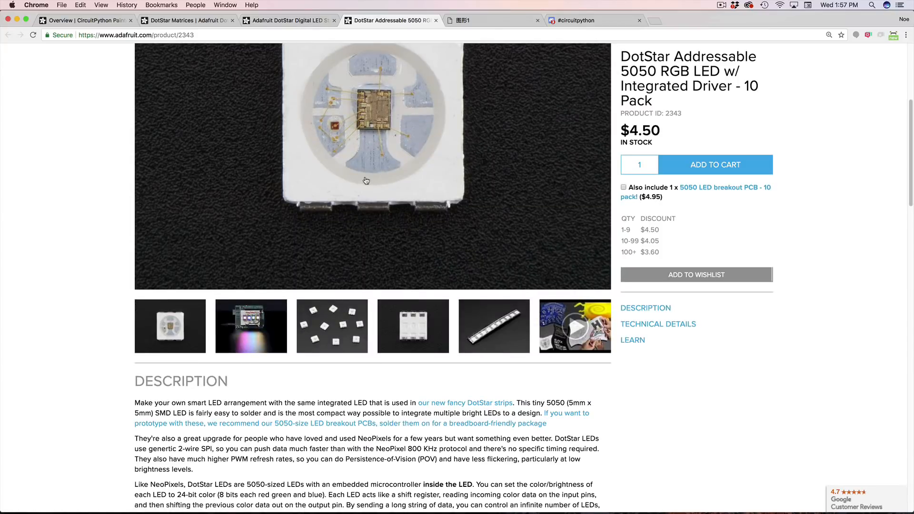
pyautogui.scroll(-10, 350, 273)
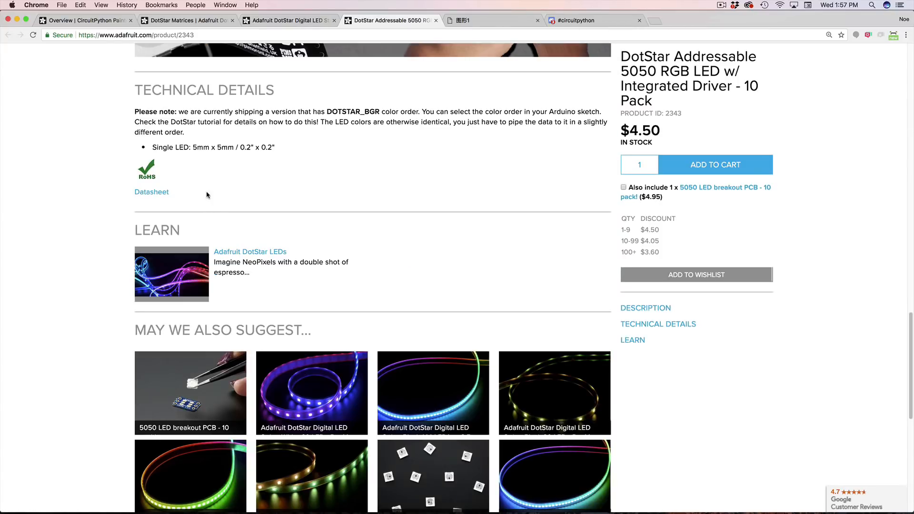
pyautogui.rightClick(157, 190)
pyautogui.click(183, 195)
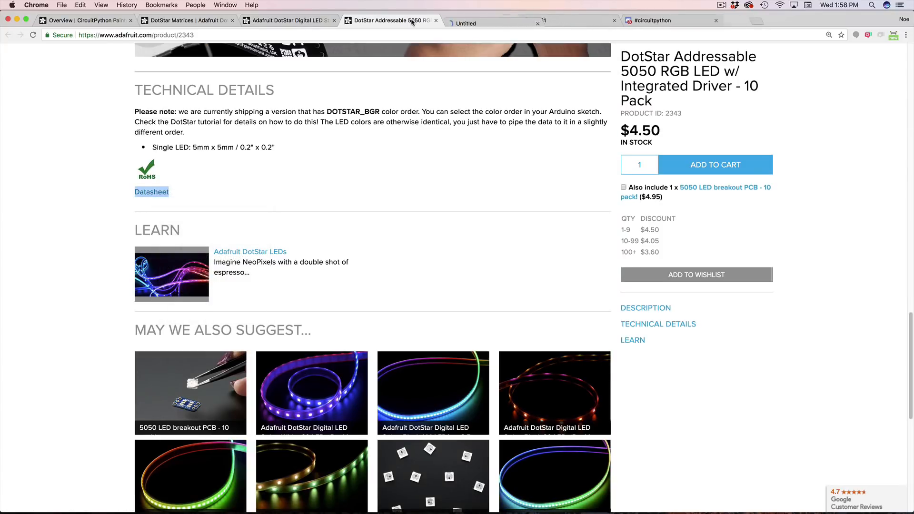
pyautogui.click(472, 20)
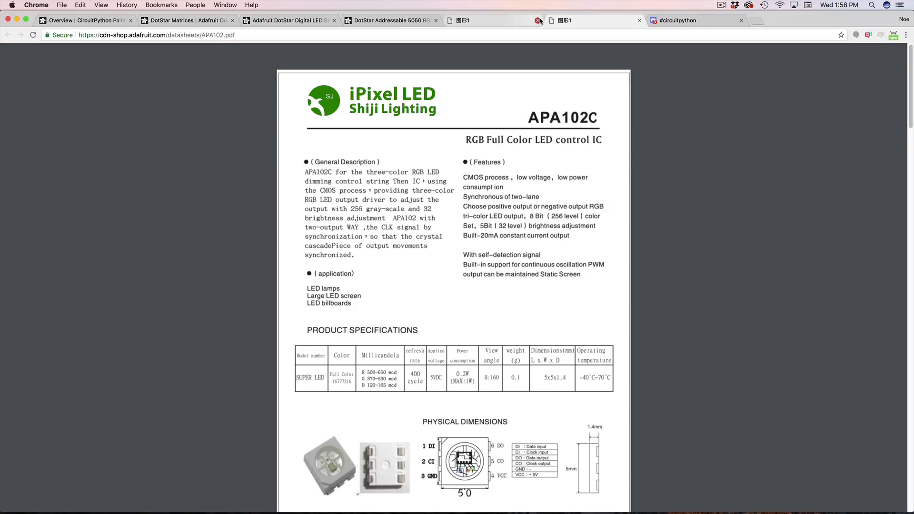
pyautogui.scroll(-3, 523, 238)
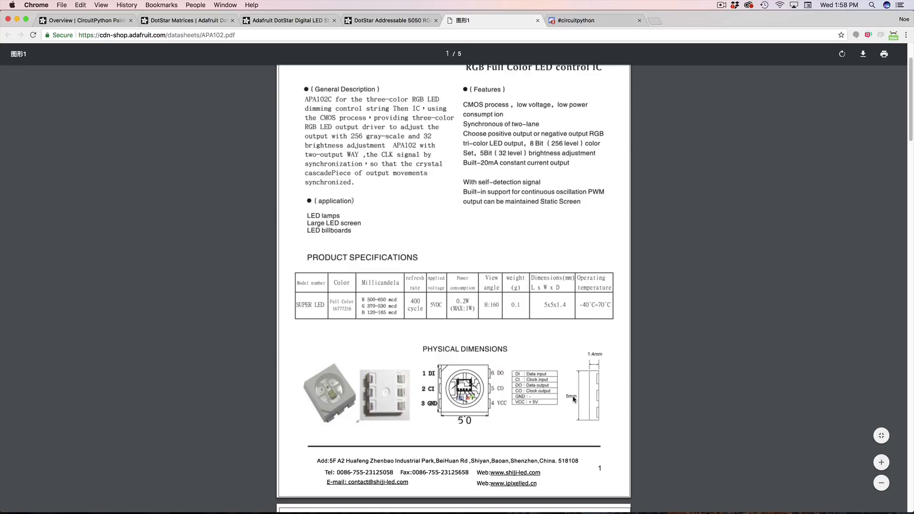
pyautogui.scroll(3, 555, 324)
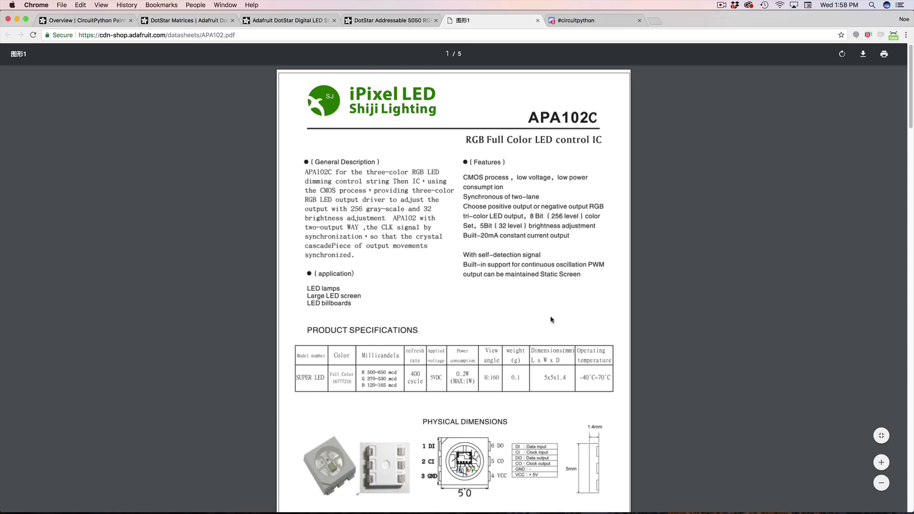
pyautogui.scroll(-5, 528, 309)
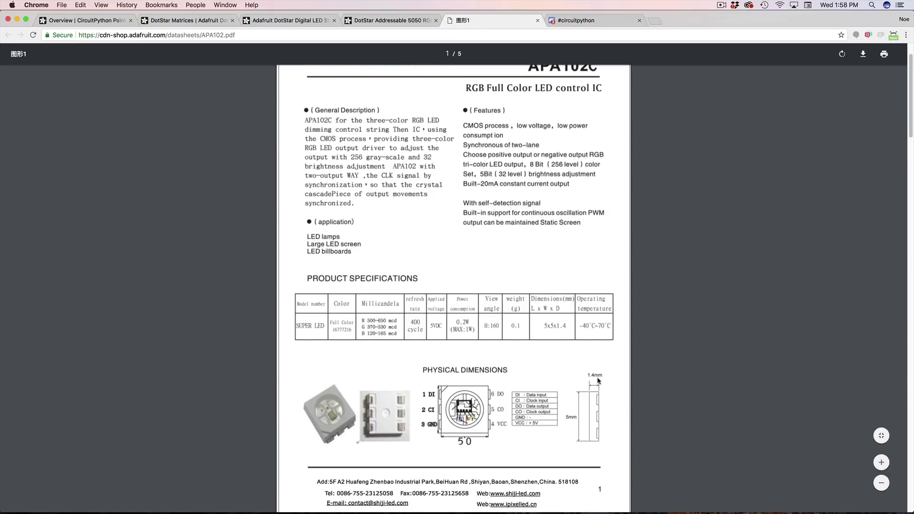
pyautogui.scroll(-8, 567, 337)
pyautogui.scroll(13, 577, 267)
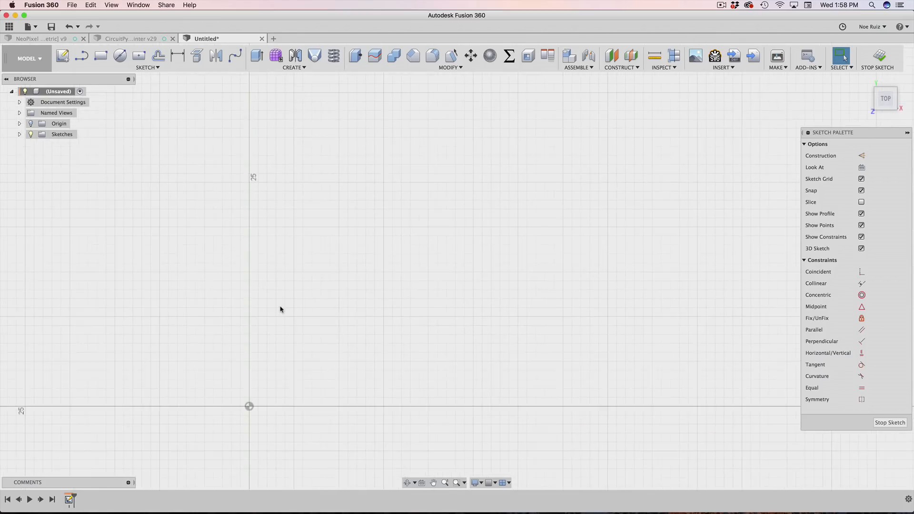
# Step: Search the sketch commands for 'center' and pick Center Rectangle
pyautogui.moveTo(303, 323)
pyautogui.mouseDown(button='middle')
pyautogui.moveTo(370, 281)
pyautogui.moveTo(389, 248)
pyautogui.mouseUp(button='middle')
pyautogui.write('sce')
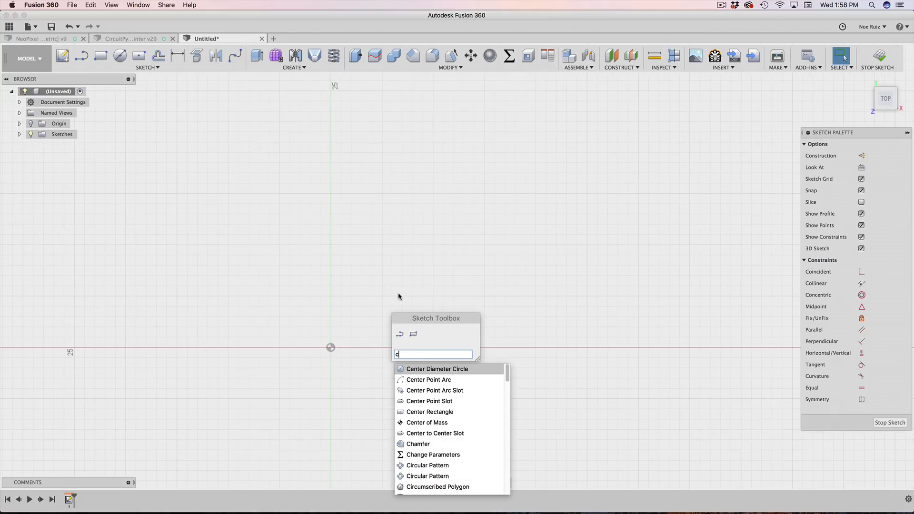
pyautogui.write('nter')
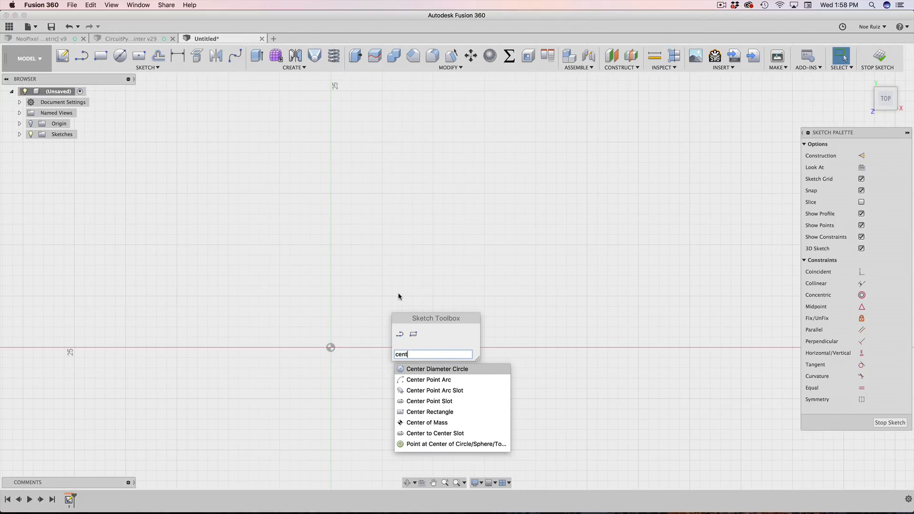
pyautogui.press('Down')
pyautogui.press('Down')
pyautogui.press('Down')
pyautogui.press('Down')
pyautogui.press('Down')
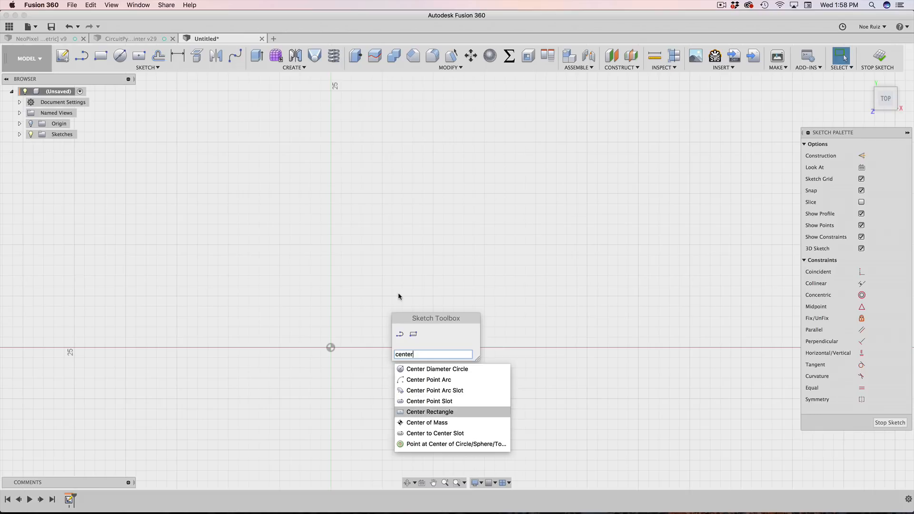
pyautogui.click(424, 414)
pyautogui.scroll(5, 392, 298)
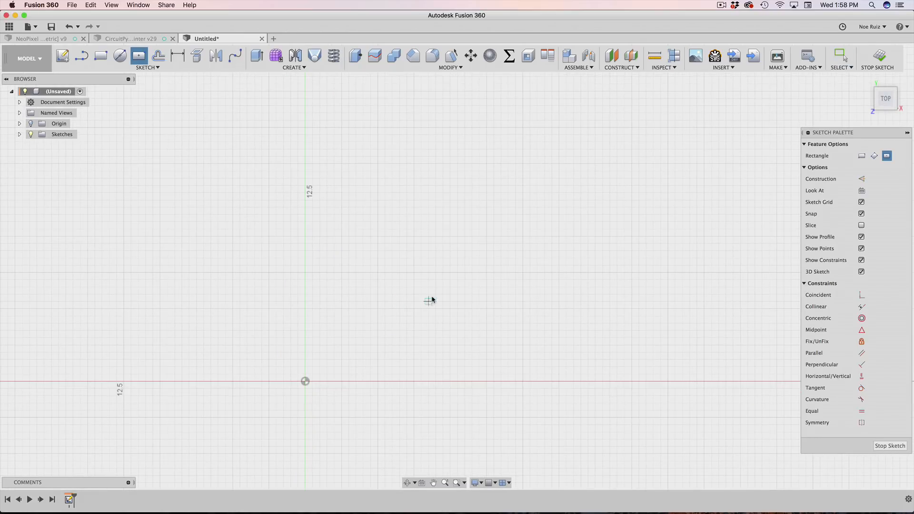
pyautogui.scroll(3, 433, 259)
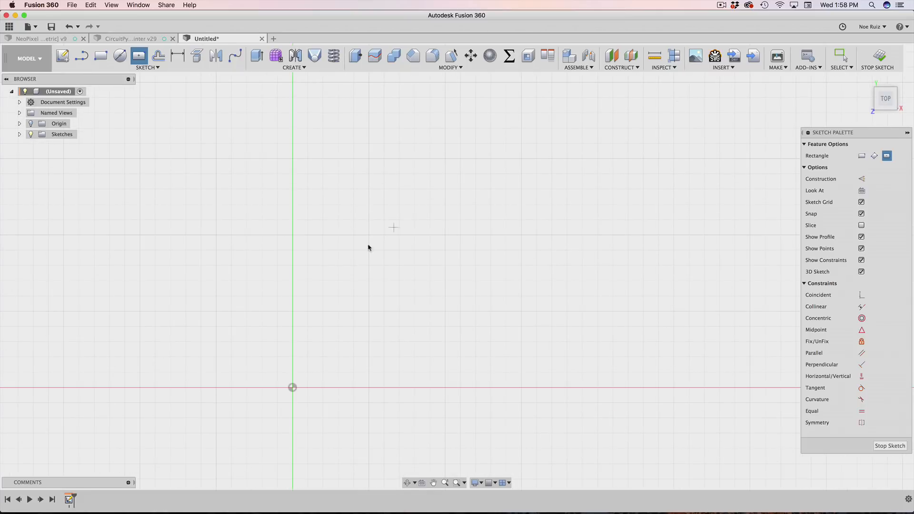
# Step: Draw a 5 × 5 mm square centred above and right of the origin
pyautogui.click(444, 235)
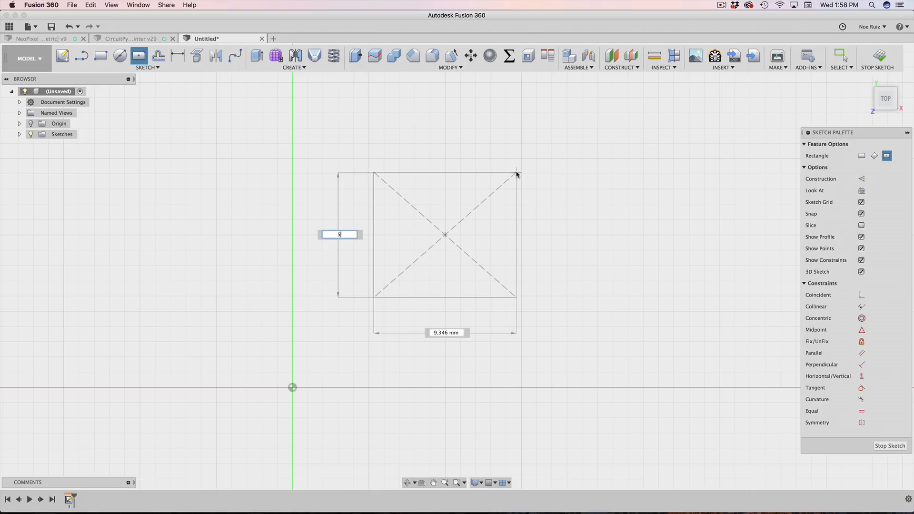
pyautogui.press('Tab')
pyautogui.write('5')
pyautogui.press('Tab')
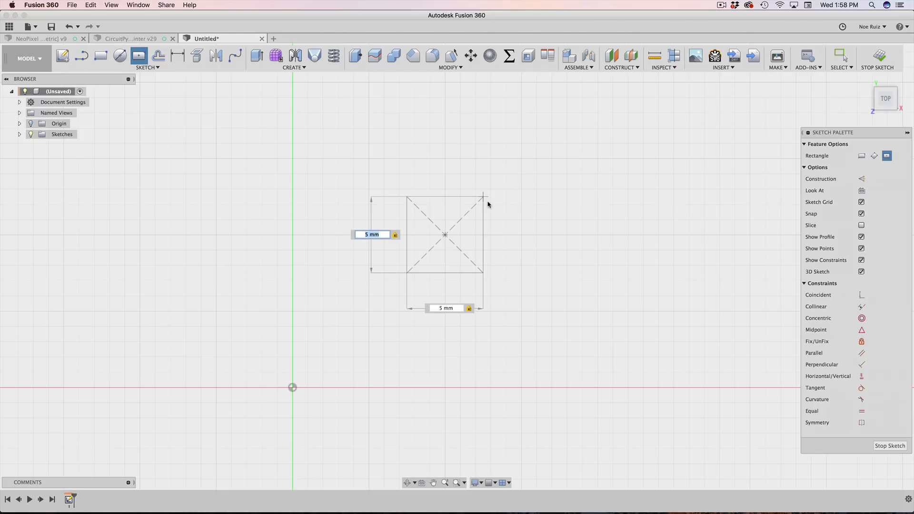
pyautogui.press('Return')
pyautogui.scroll(10, 469, 214)
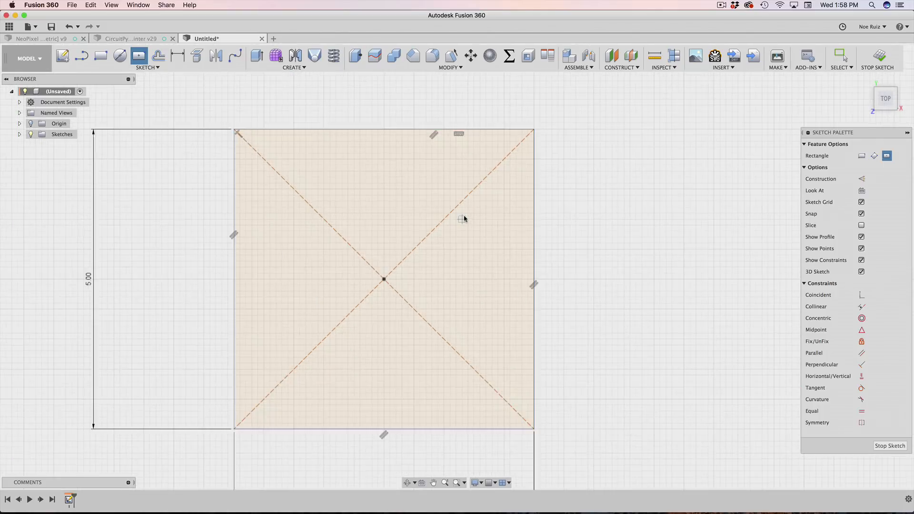
pyautogui.scroll(-8, 464, 219)
pyautogui.press('Escape')
pyautogui.scroll(-2, 465, 234)
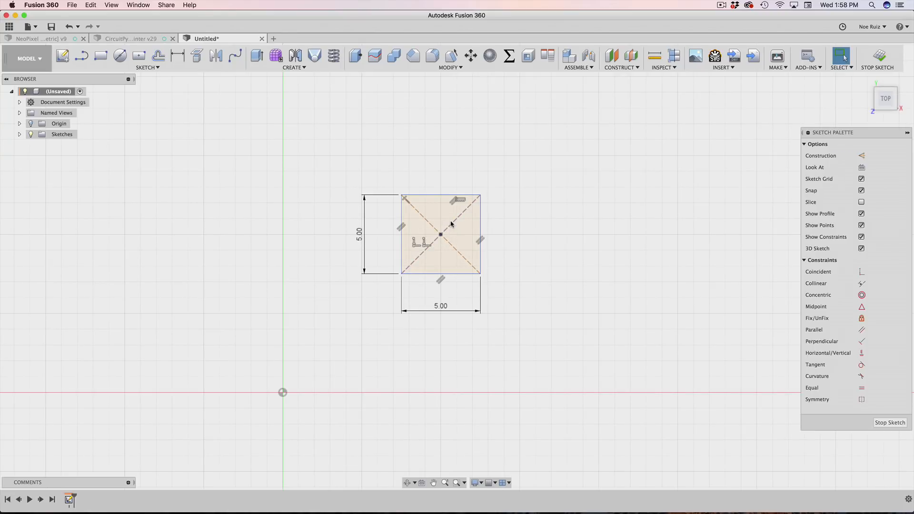
# Step: Place a point at the square's diagonal crossing and test-drag the square by it
pyautogui.click(452, 224)
pyautogui.click(441, 235)
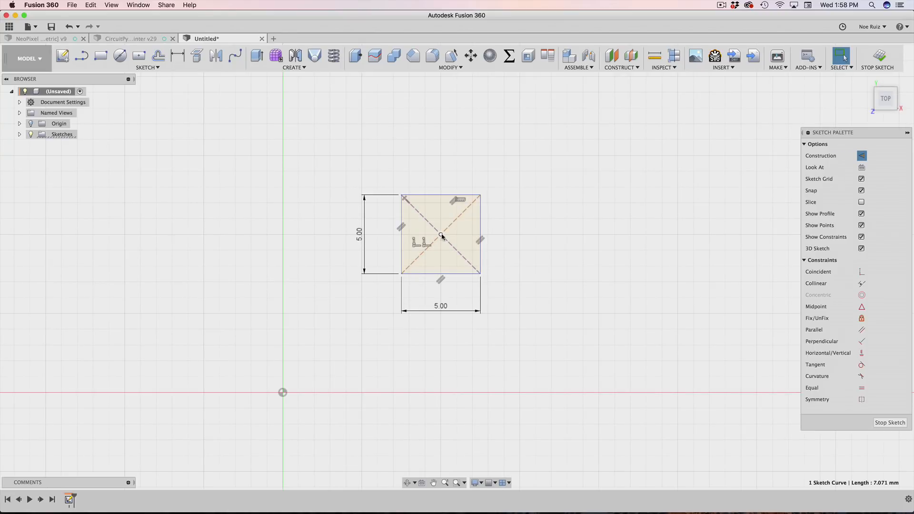
pyautogui.moveTo(441, 237)
pyautogui.mouseDown()
pyautogui.moveTo(537, 237)
pyautogui.moveTo(526, 296)
pyautogui.moveTo(436, 370)
pyautogui.moveTo(357, 407)
pyautogui.moveTo(218, 241)
pyautogui.moveTo(493, 141)
pyautogui.moveTo(381, 319)
pyautogui.moveTo(383, 231)
pyautogui.moveTo(458, 214)
pyautogui.moveTo(442, 148)
pyautogui.mouseUp()
pyautogui.scroll(5, 442, 148)
pyautogui.scroll(-3, 441, 147)
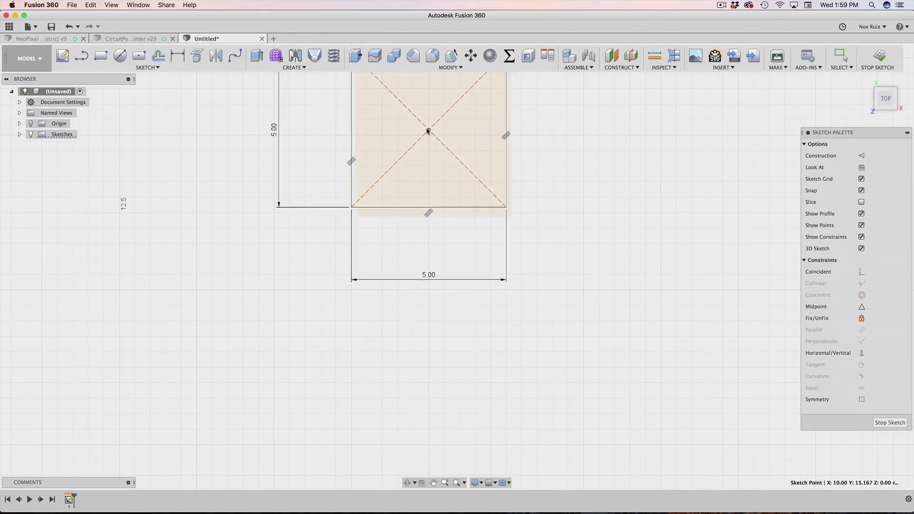
pyautogui.moveTo(430, 136); pyautogui.dragTo(430, 135)
pyautogui.scroll(-5, 446, 206)
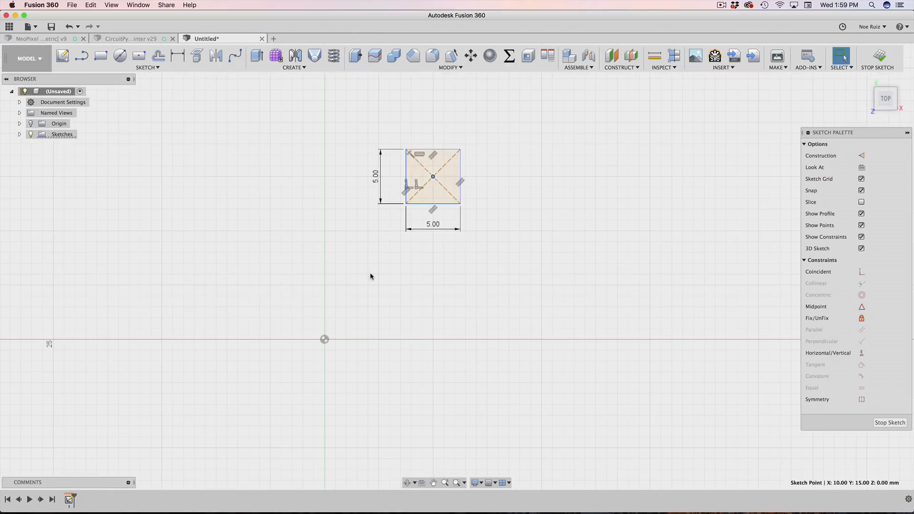
pyautogui.click(371, 274)
pyautogui.scroll(3, 414, 192)
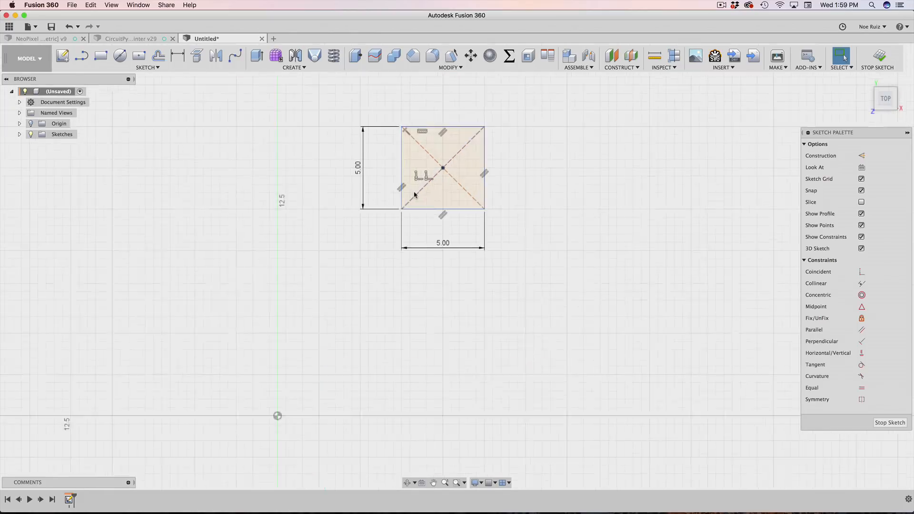
# Step: Add a point at the diagonals' intersection and drag the square down and left
pyautogui.click(447, 166)
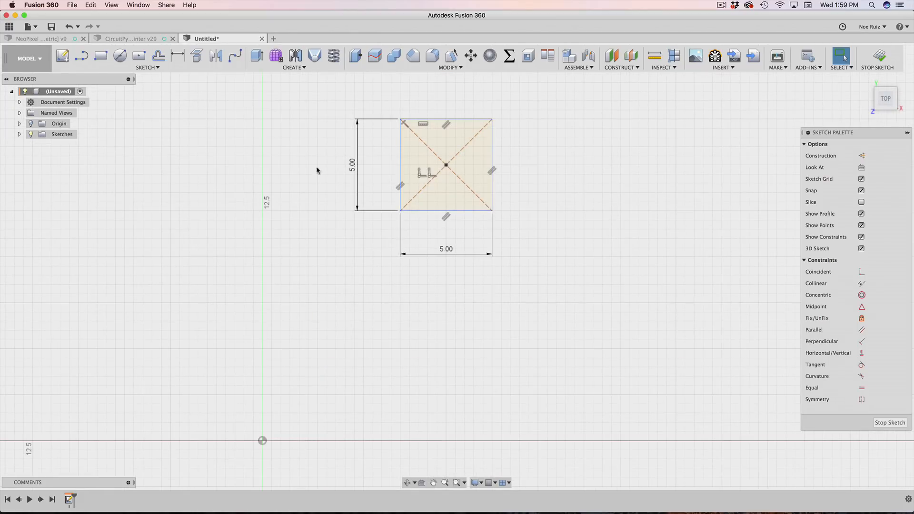
pyautogui.scroll(-3, 283, 177)
pyautogui.moveTo(411, 169)
pyautogui.mouseDown()
pyautogui.moveTo(375, 296)
pyautogui.moveTo(386, 296)
pyautogui.mouseUp()
pyautogui.click(390, 260)
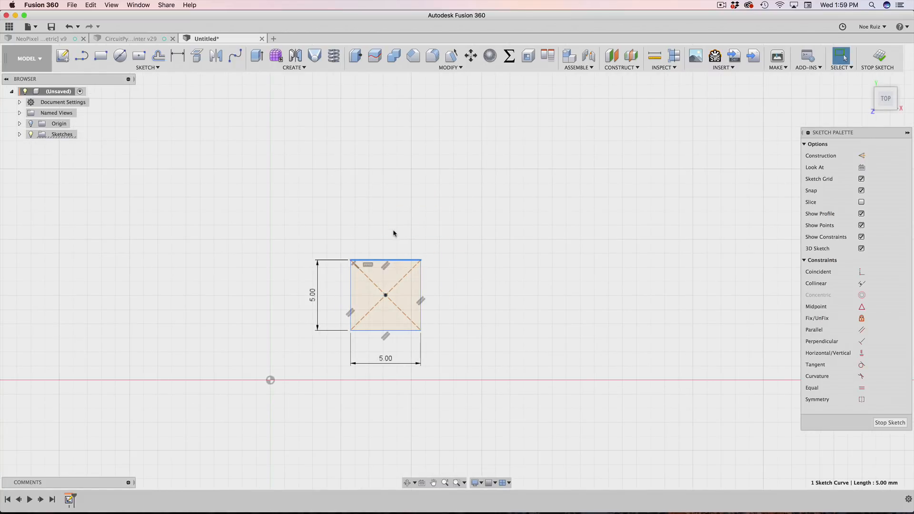
pyautogui.scroll(1, 394, 229)
pyautogui.click(395, 229)
pyautogui.scroll(3, 396, 277)
pyautogui.scroll(-4, 394, 275)
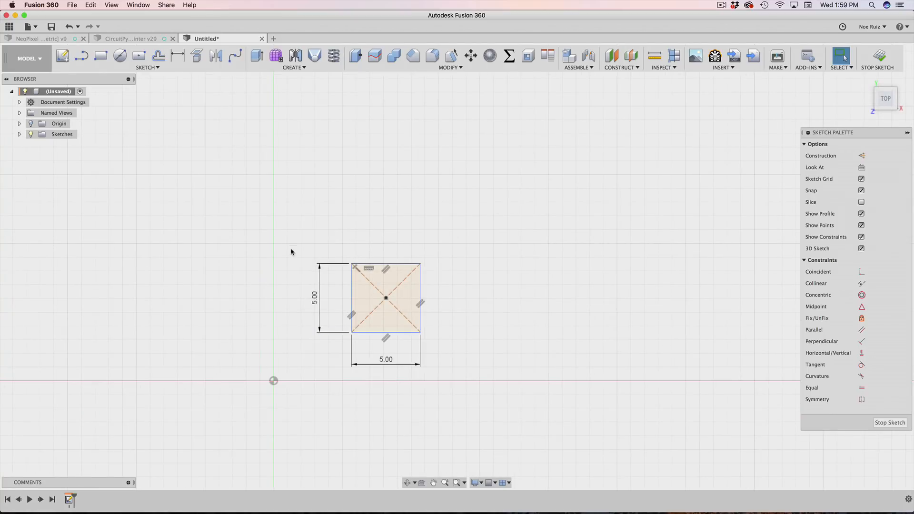
# Step: Cancel the two-corner rectangle and bring up the Change Parameters list
pyautogui.press('r')
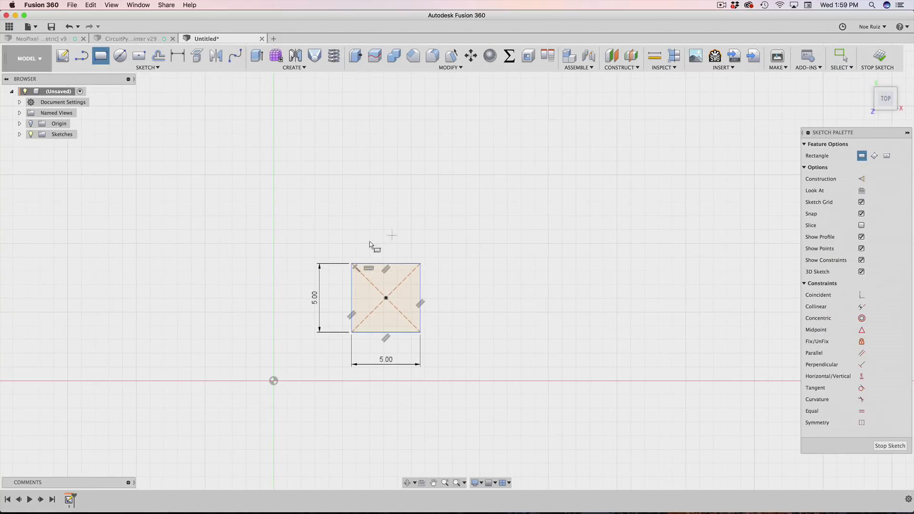
pyautogui.scroll(2, 484, 245)
pyautogui.scroll(-3, 481, 235)
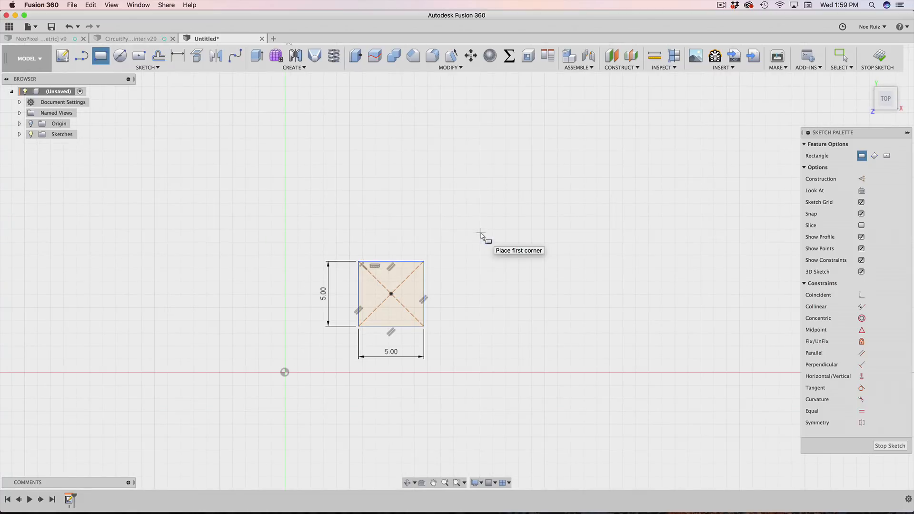
pyautogui.press('Escape')
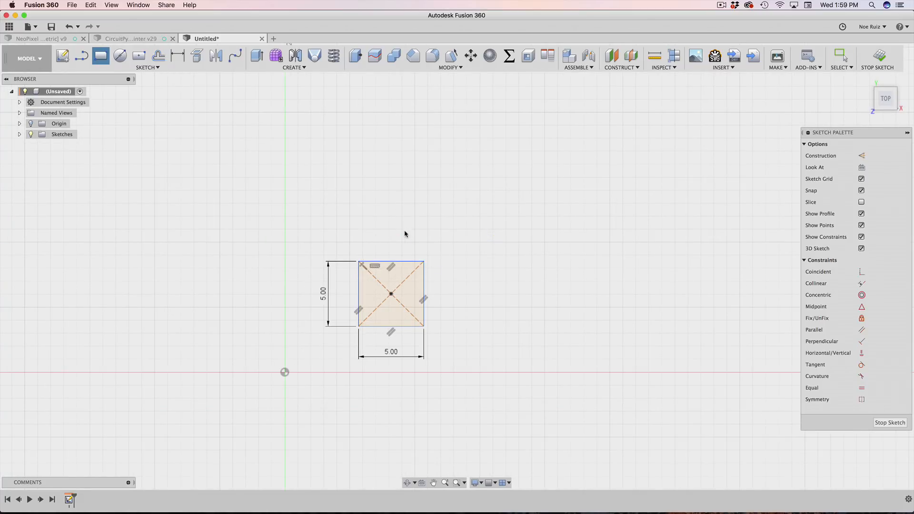
pyautogui.click(509, 57)
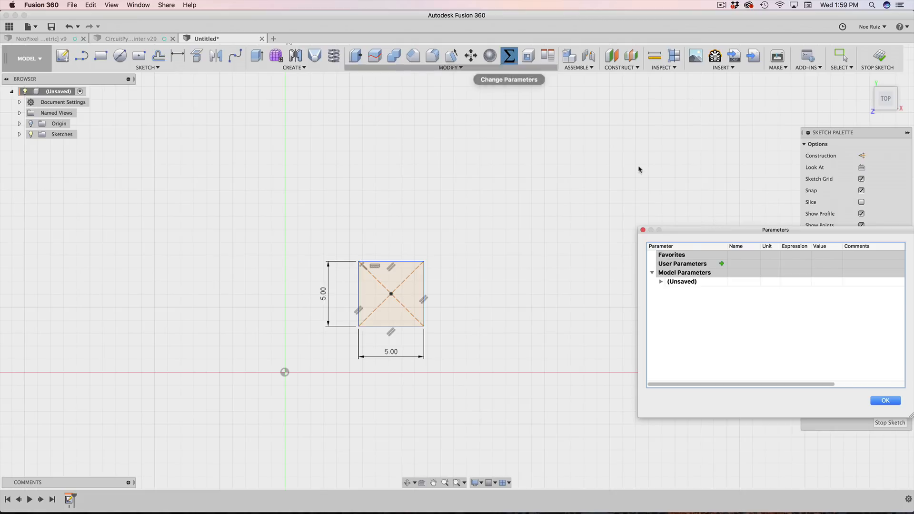
# Step: Add a unitless user parameter pixelCount with value 8
pyautogui.moveTo(779, 230); pyautogui.dragTo(554, 208)
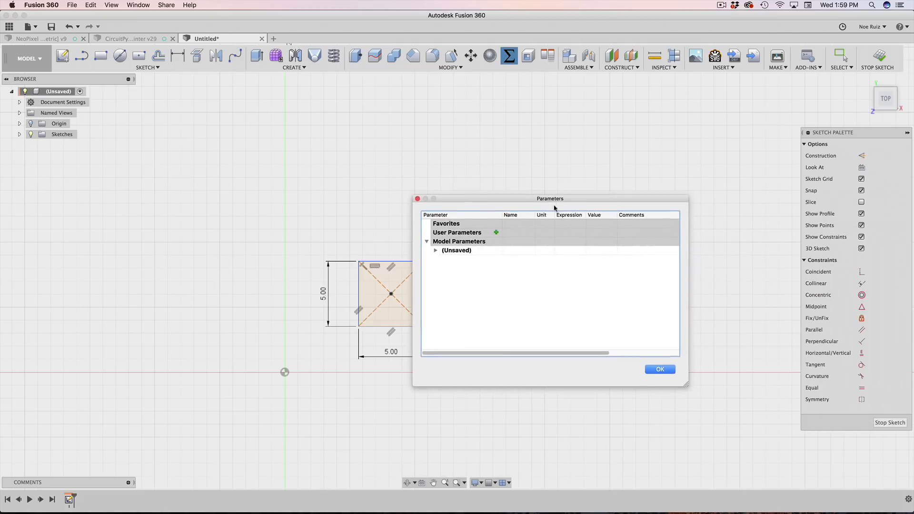
pyautogui.click(496, 232)
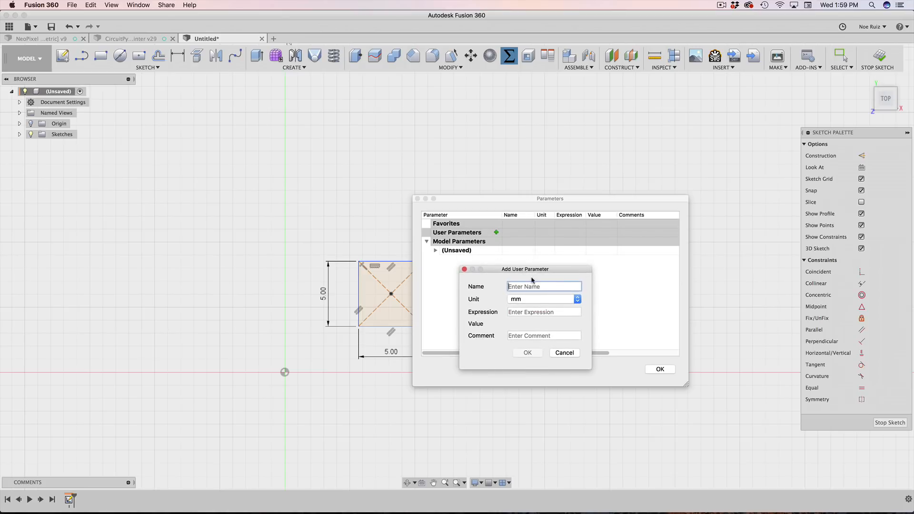
pyautogui.write('pixelCount')
pyautogui.click(515, 301)
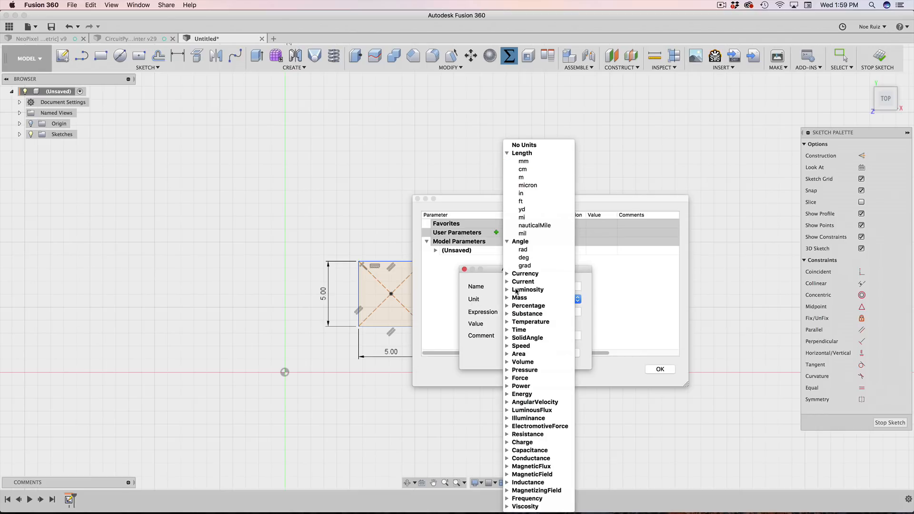
pyautogui.click(530, 145)
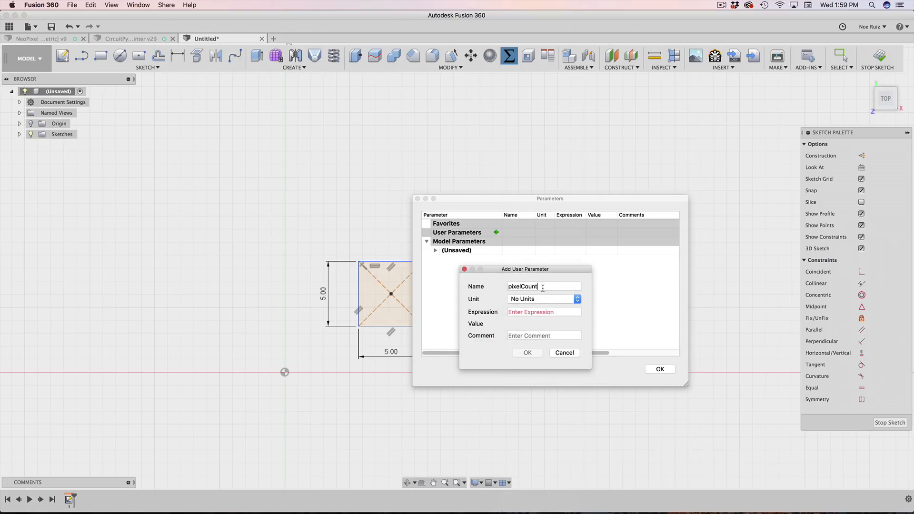
pyautogui.click(540, 313)
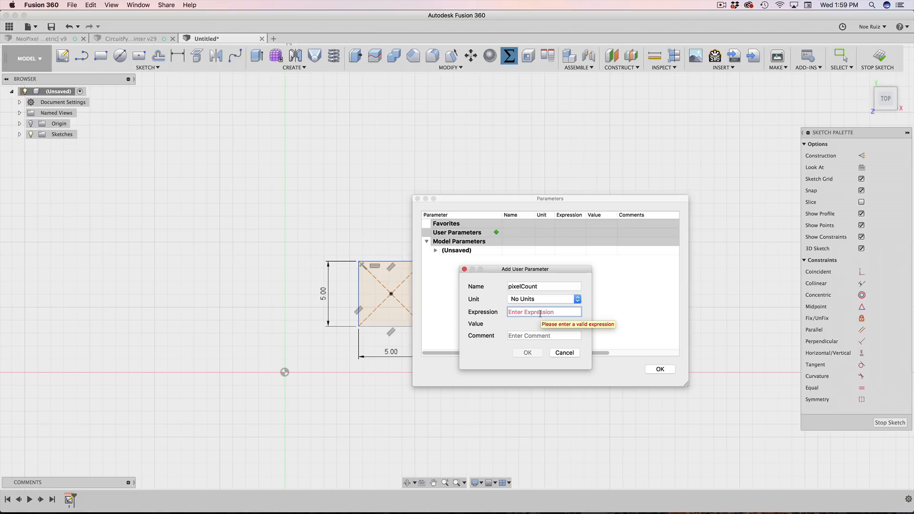
pyautogui.write('8')
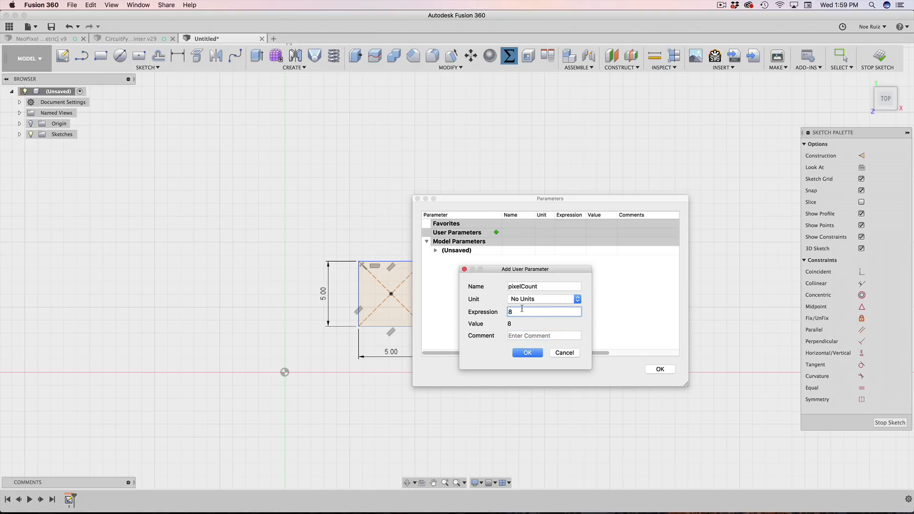
pyautogui.click(527, 352)
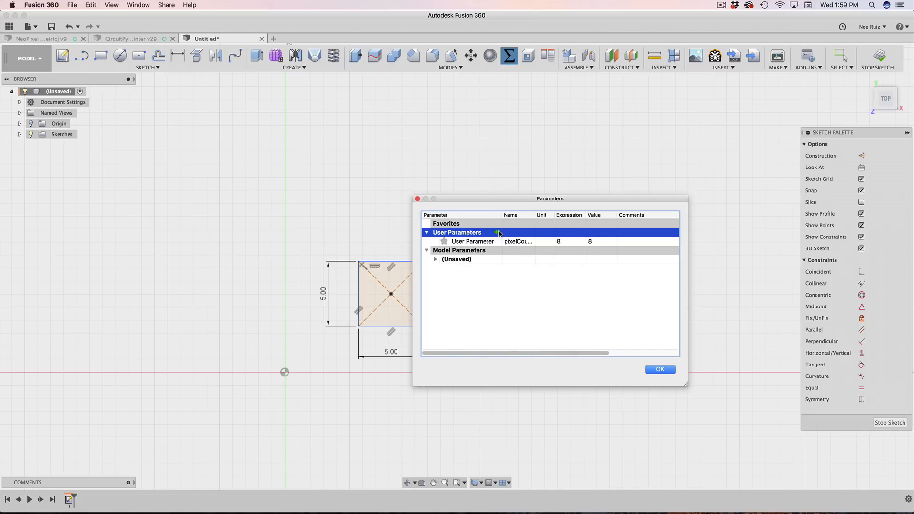
# Step: Add user parameter PixelPitch = 7 mm, then switch to the DotStar 5050 page in Chrome
pyautogui.click(495, 233)
pyautogui.click(532, 259)
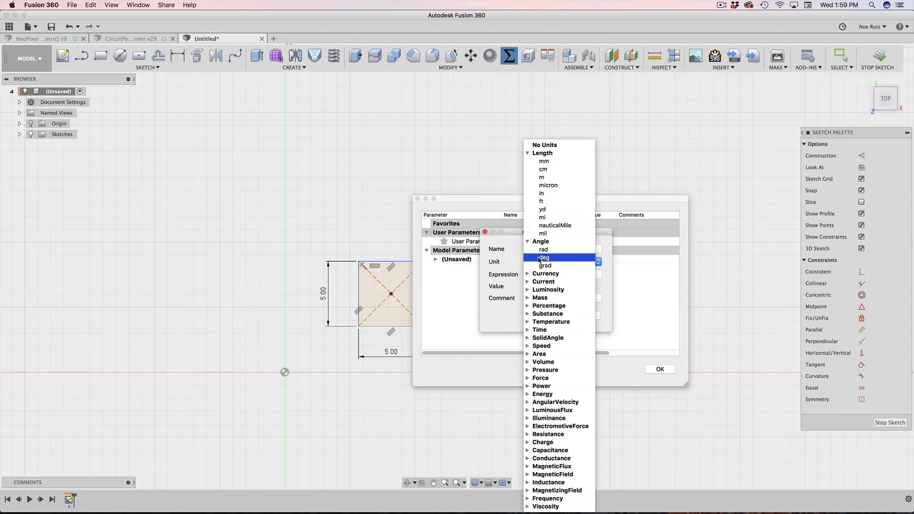
pyautogui.click(510, 269)
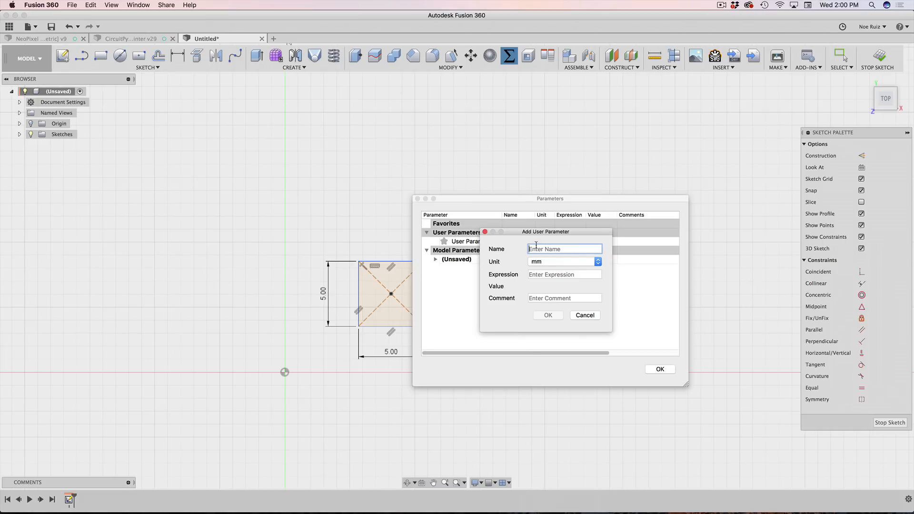
pyautogui.write('pitc')
pyautogui.write('Pixel')
pyautogui.press('Delete')
pyautogui.write('Pitch')
pyautogui.press('Tab')
pyautogui.press('Tab')
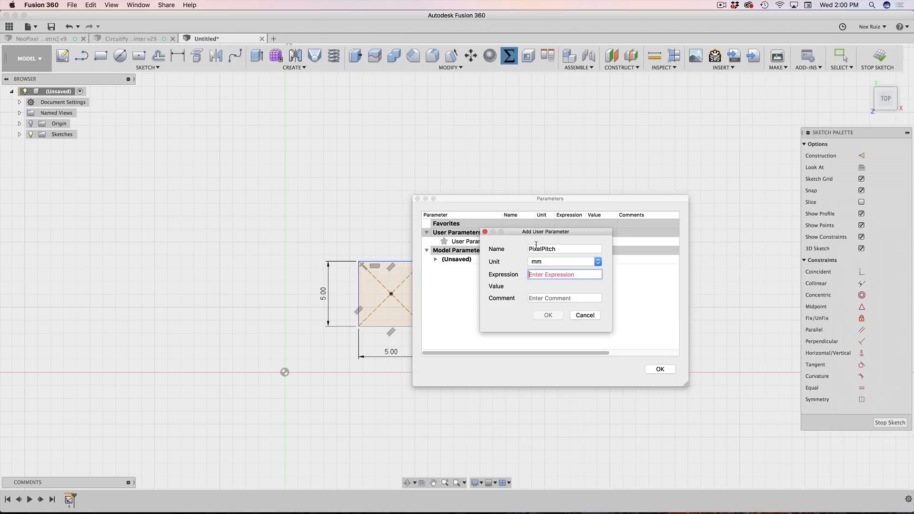
pyautogui.write('7')
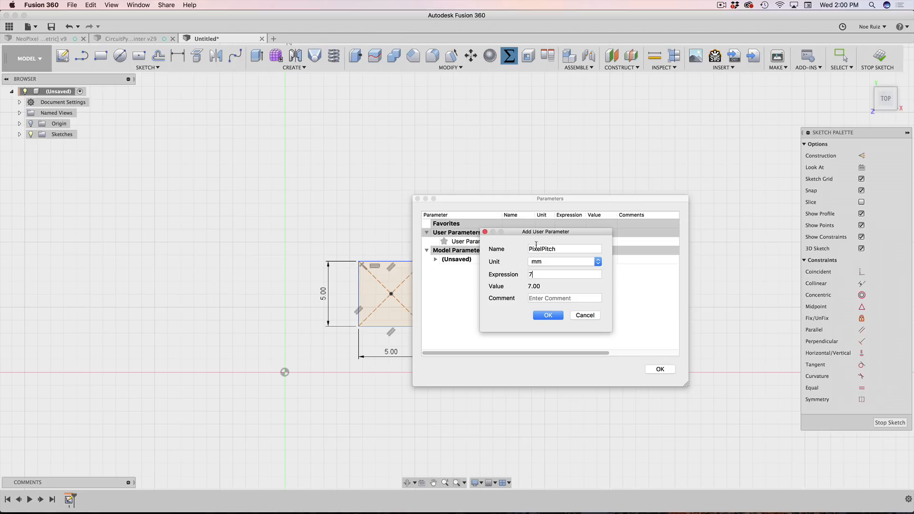
pyautogui.press('Tab')
pyautogui.press('Return')
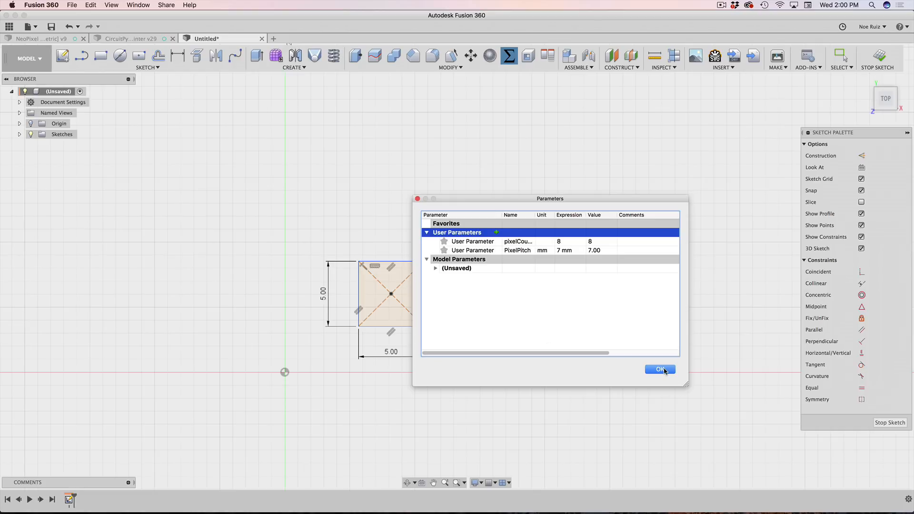
pyautogui.moveTo(489, 202)
pyautogui.mouseDown()
pyautogui.moveTo(590, 240)
pyautogui.moveTo(561, 256)
pyautogui.mouseUp()
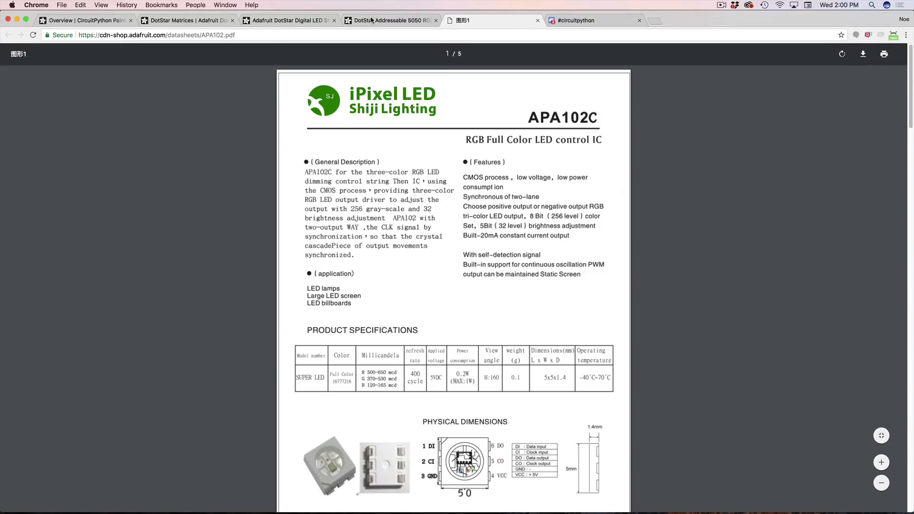
pyautogui.press('super+bracketleft')
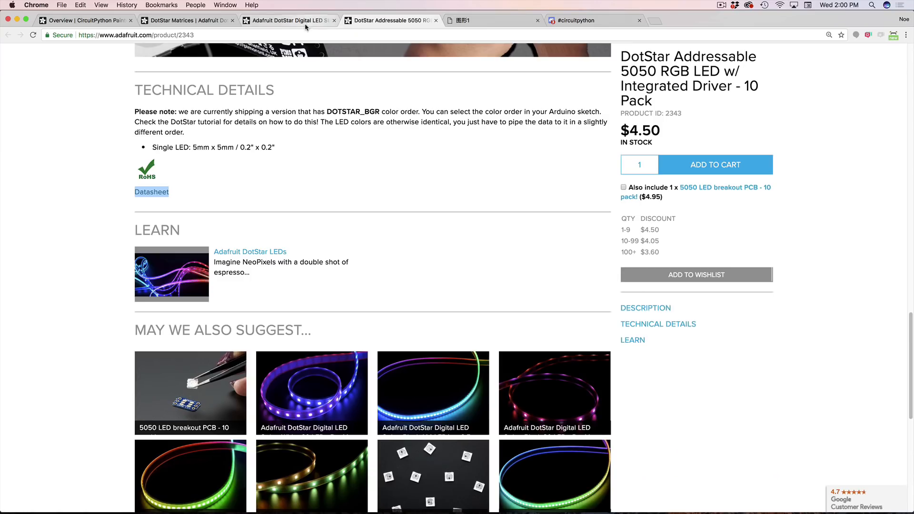
# Step: Highlight the 33.3 mm pixel pitch line on the DotStar strip product page
pyautogui.scroll(2, 281, 168)
pyautogui.click(314, 23)
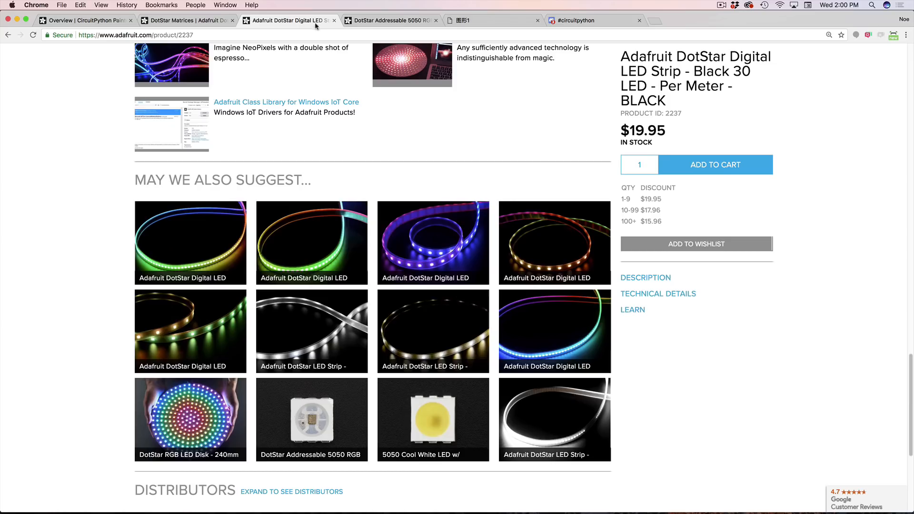
pyautogui.scroll(10, 251, 157)
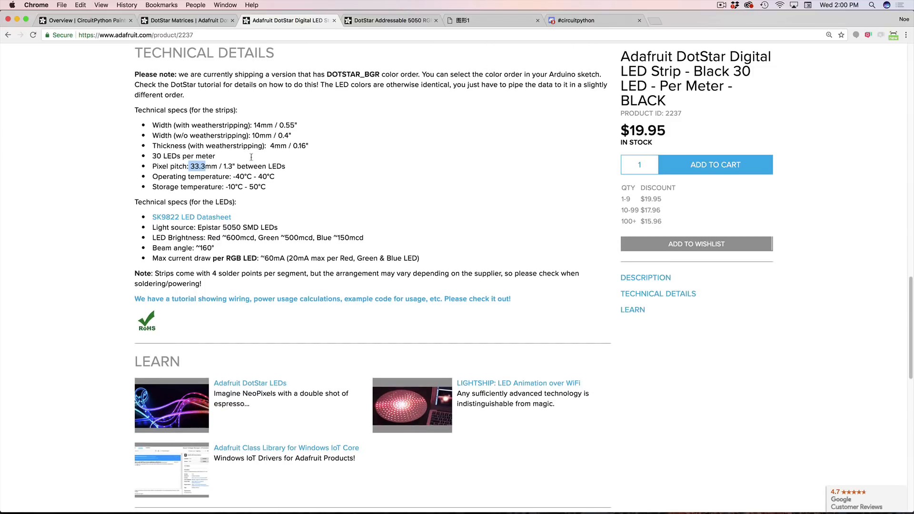
pyautogui.moveTo(303, 171); pyautogui.dragTo(152, 168)
pyautogui.scroll(3, 175, 217)
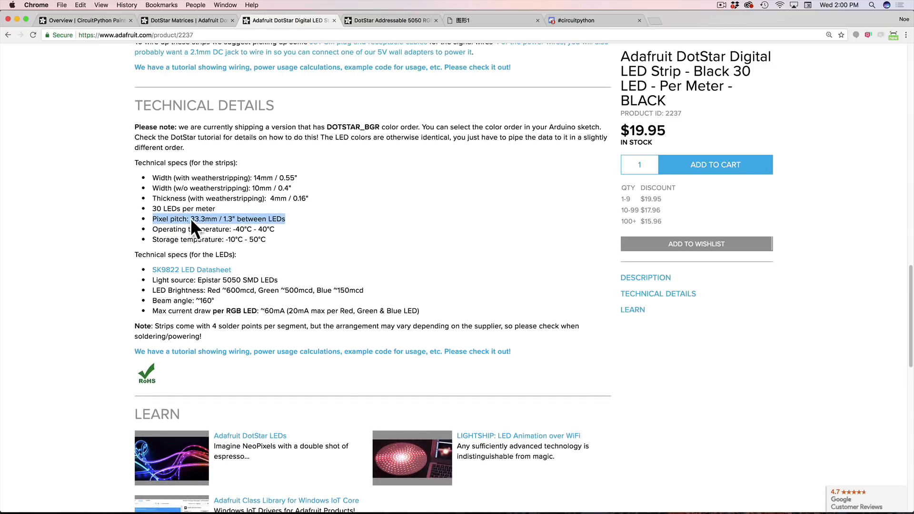
# Step: Glance at the DotStar Matrices guide, then return to the Fusion 360 parameters
pyautogui.press('super+Tab')
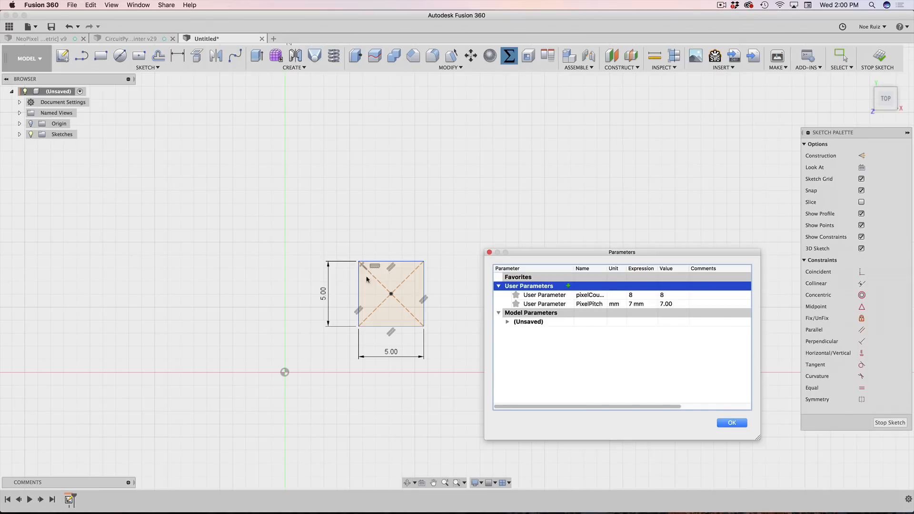
pyautogui.press('super+Tab')
pyautogui.scroll(10, 286, 178)
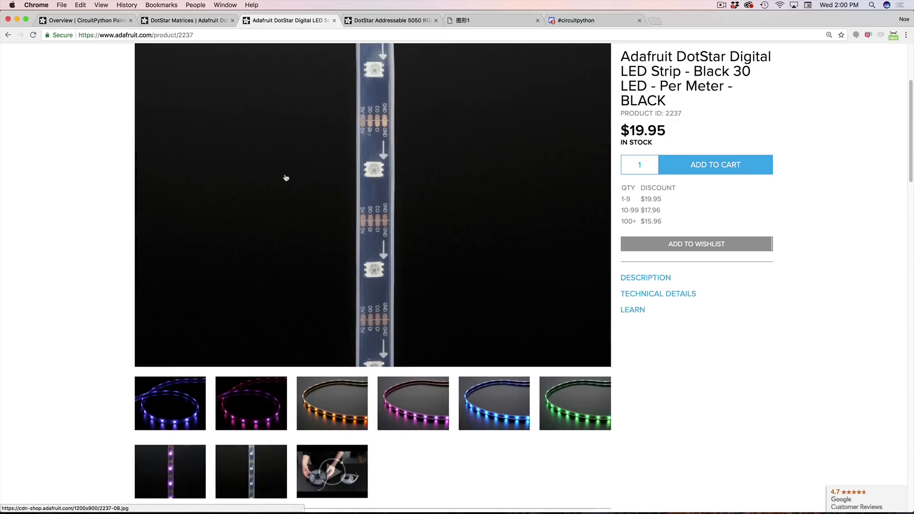
pyautogui.scroll(-5, 286, 178)
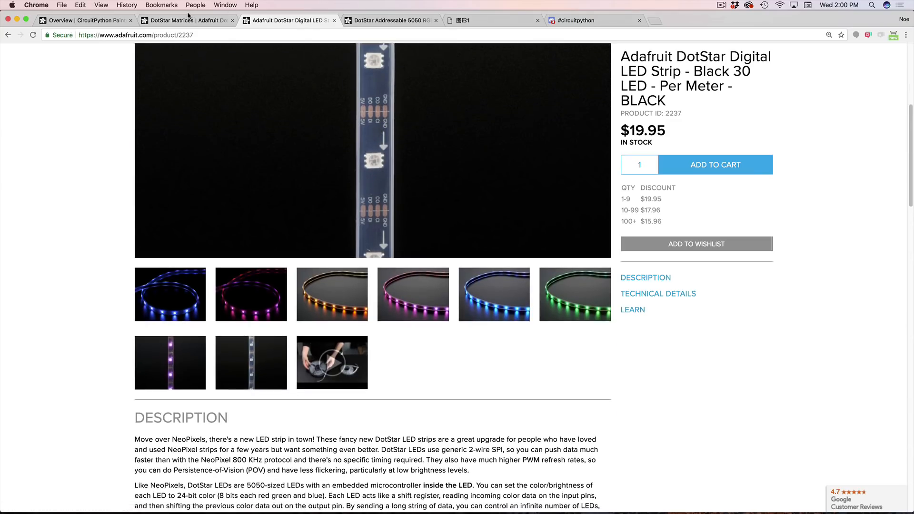
pyautogui.click(188, 16)
pyautogui.click(285, 20)
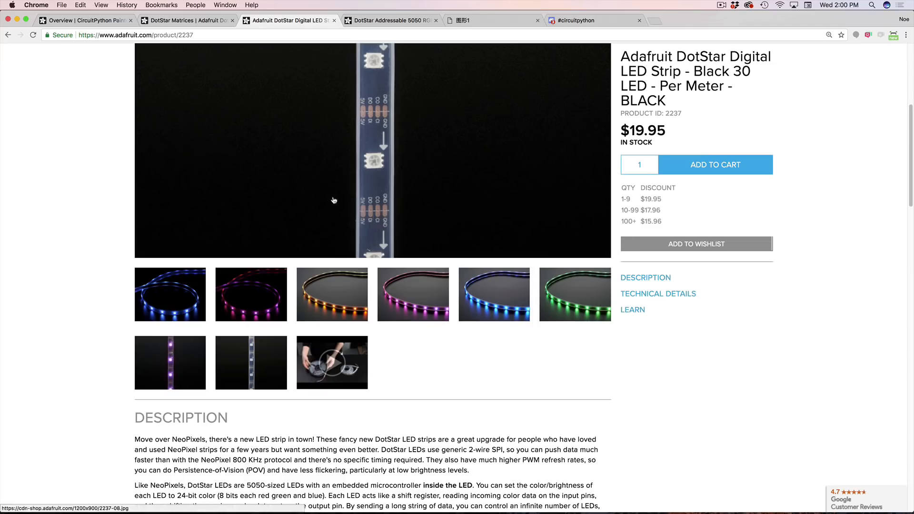
pyautogui.scroll(-15, 333, 200)
pyautogui.press('super+Tab')
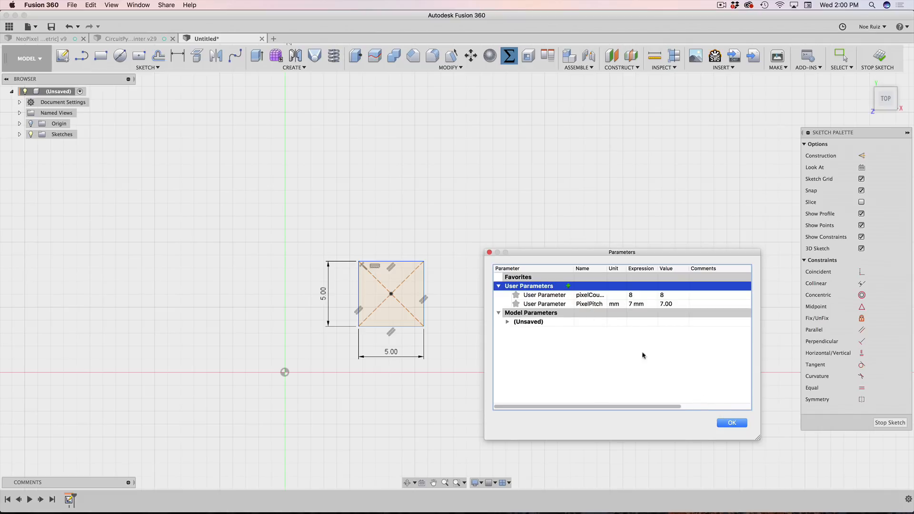
# Step: Close the Parameters dialog and start a two-point rectangle at the origin
pyautogui.click(736, 428)
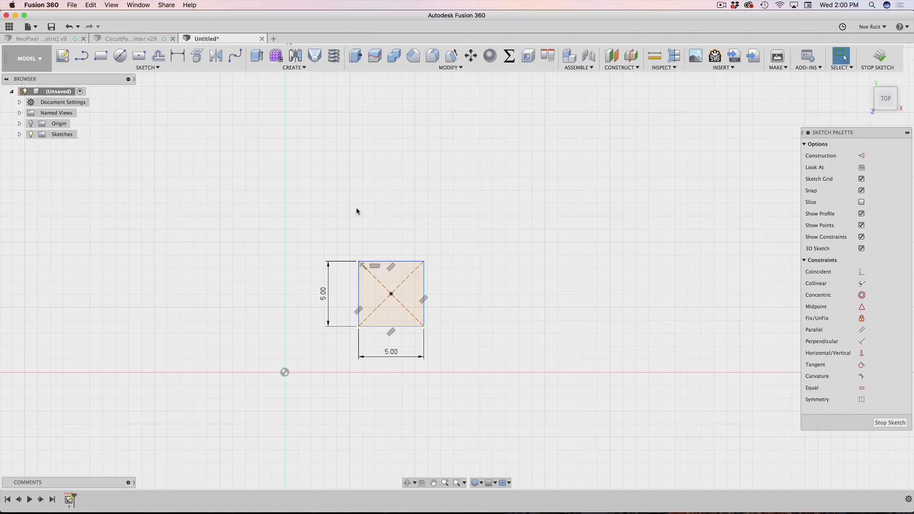
pyautogui.press('r')
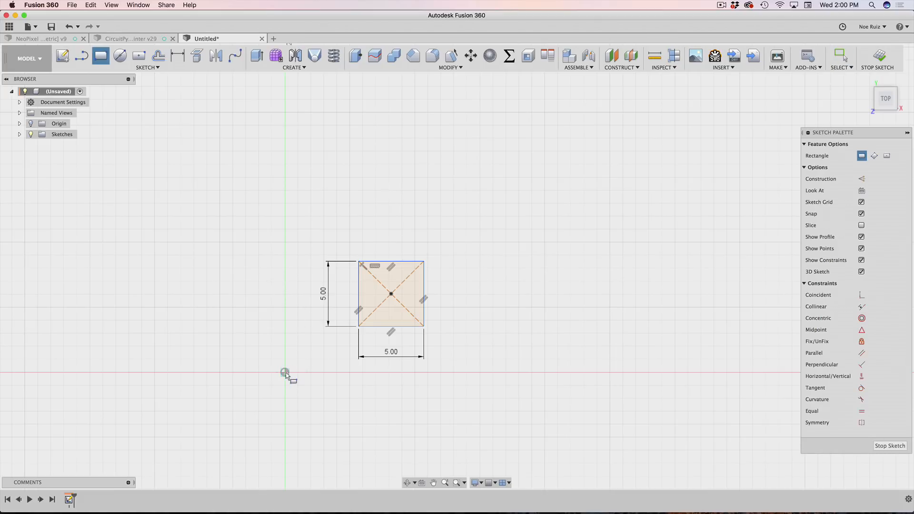
pyautogui.scroll(3, 284, 374)
pyautogui.scroll(-2, 283, 373)
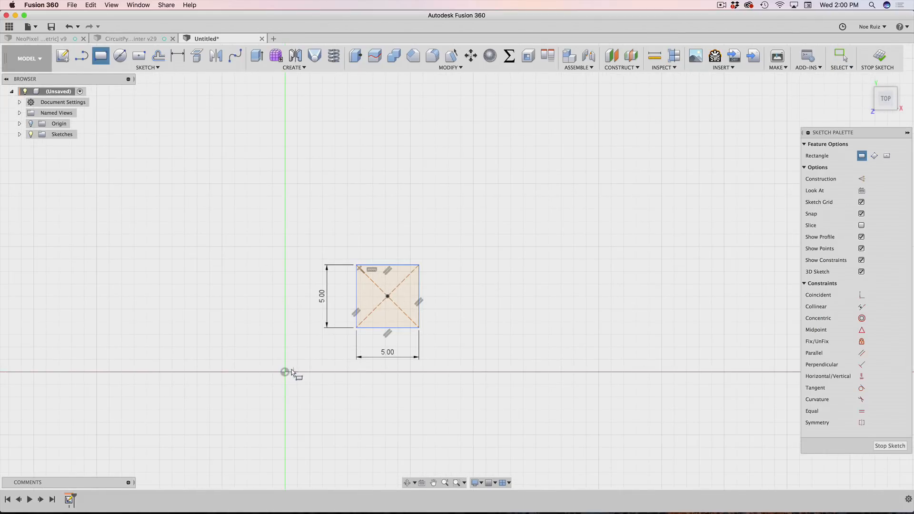
pyautogui.scroll(-1, 292, 369)
pyautogui.scroll(1, 292, 369)
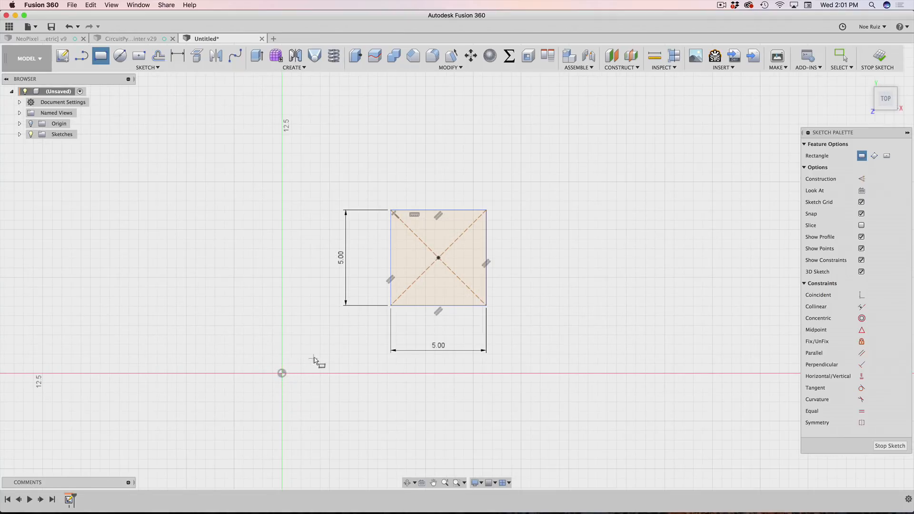
pyautogui.click(282, 373)
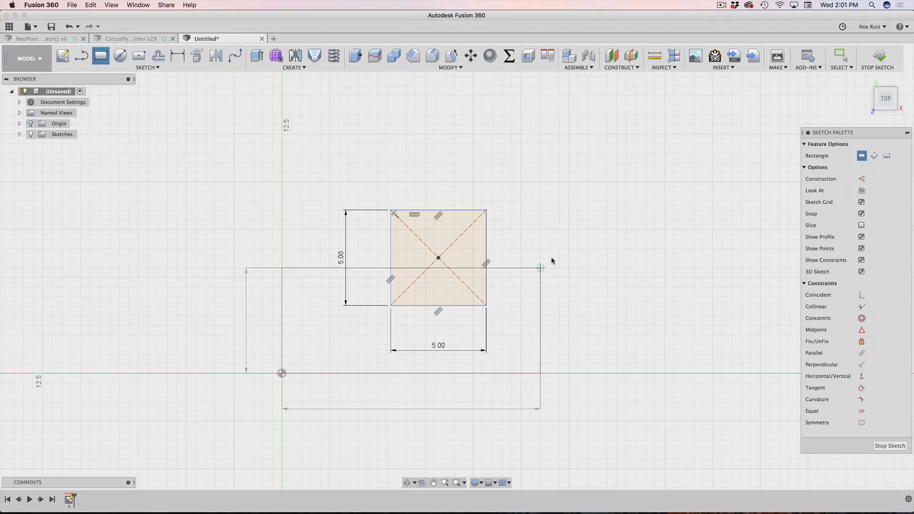
pyautogui.moveTo(648, 223); pyautogui.dragTo(528, 241, button='middle')
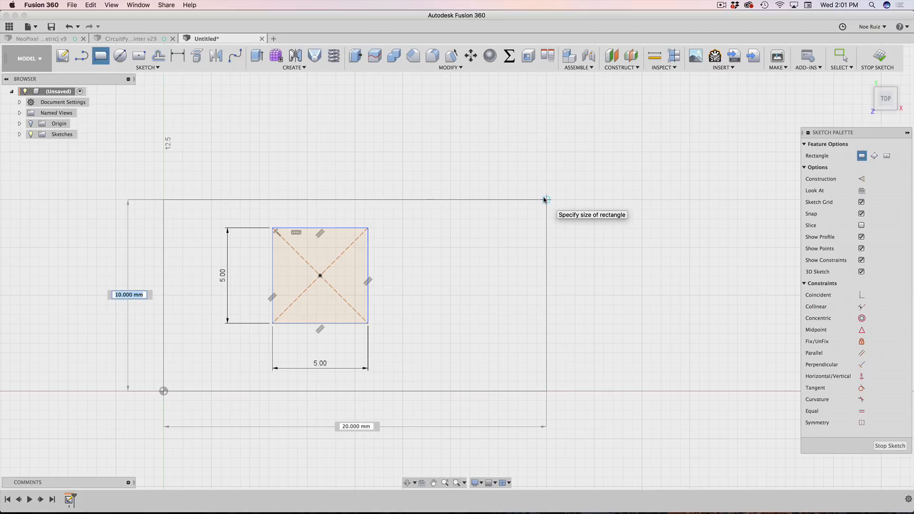
# Step: Give the rectangle 10 mm height and pixelCount * PixelPitch (56 mm) width
pyautogui.write('10')
pyautogui.press('Tab')
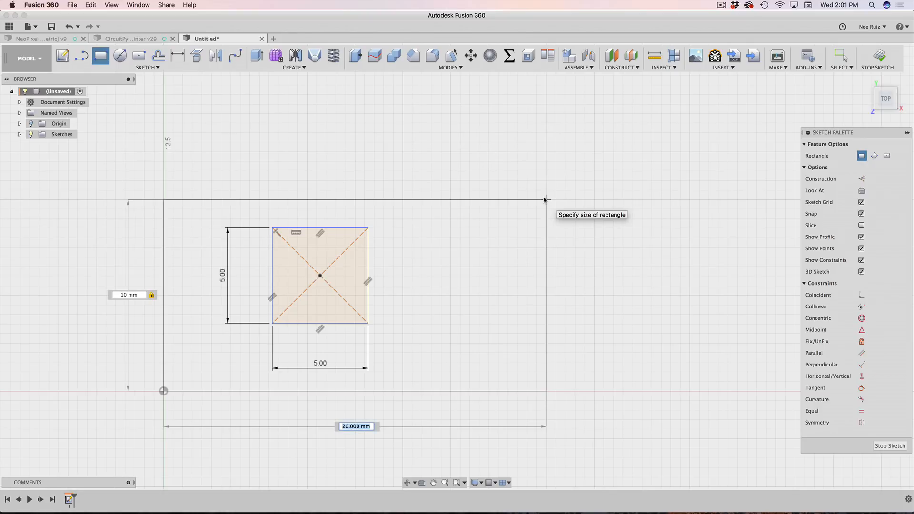
pyautogui.write('pix')
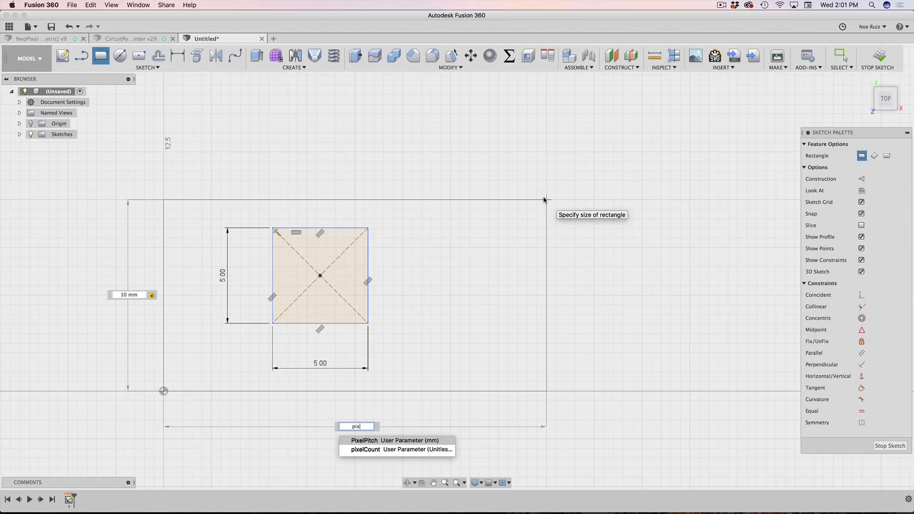
pyautogui.press('Down')
pyautogui.press('Return')
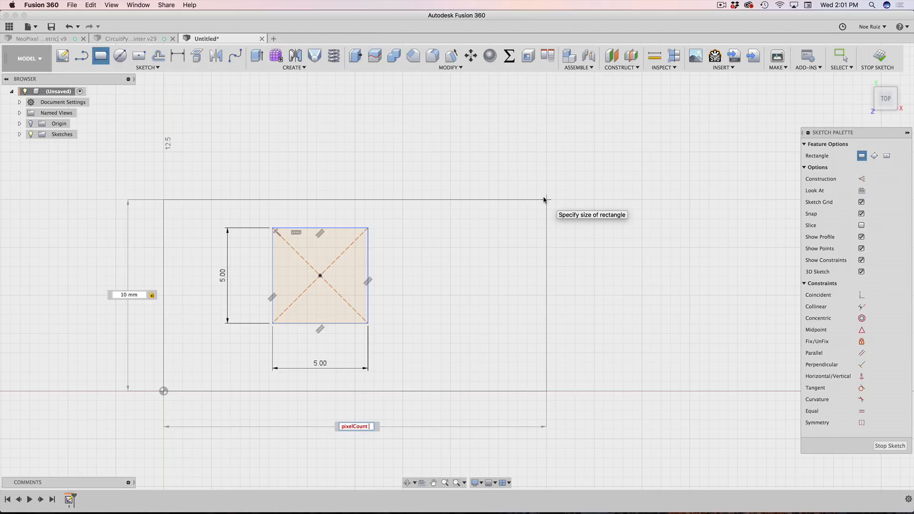
pyautogui.write('* P')
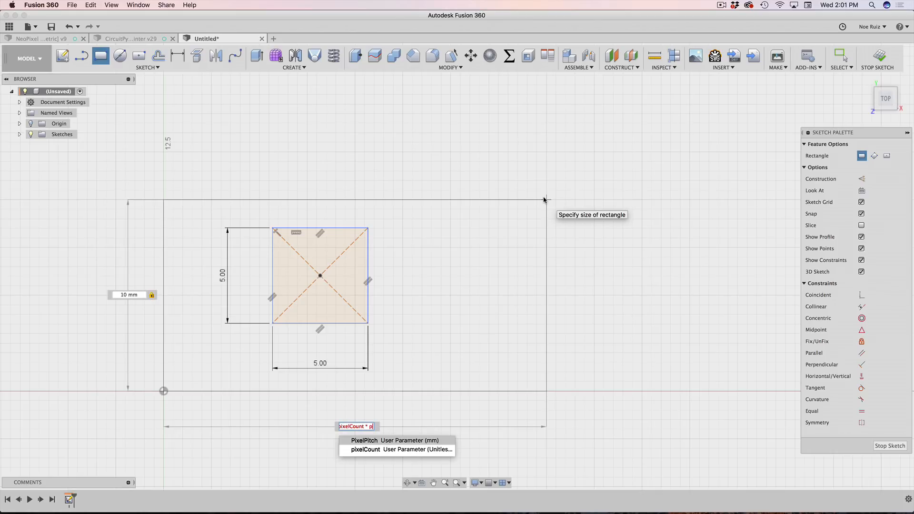
pyautogui.press('Return')
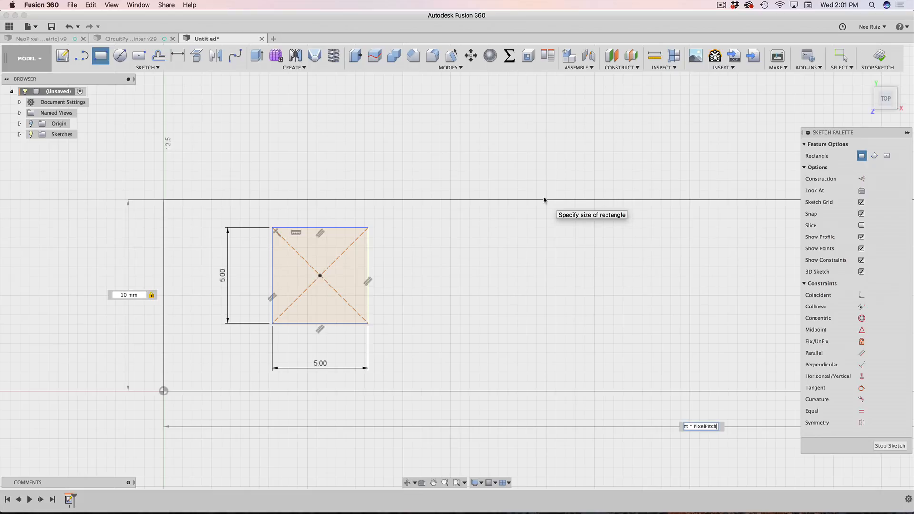
pyautogui.press('Return')
pyautogui.scroll(-5, 535, 276)
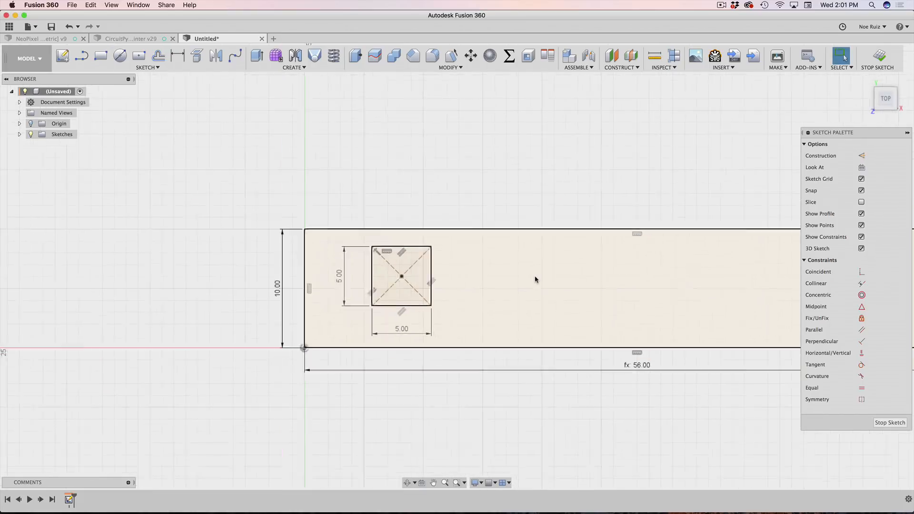
# Step: Move the 56.00 width dimension below the strip and keep the height at 10 mm
pyautogui.moveTo(655, 381)
pyautogui.mouseDown(button='middle')
pyautogui.moveTo(530, 407)
pyautogui.moveTo(441, 400)
pyautogui.mouseUp(button='middle')
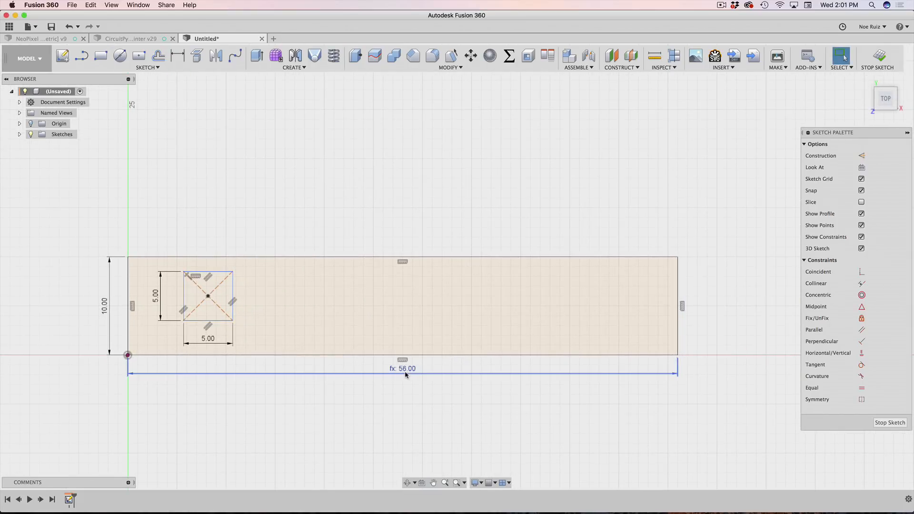
pyautogui.moveTo(405, 373); pyautogui.dragTo(380, 387)
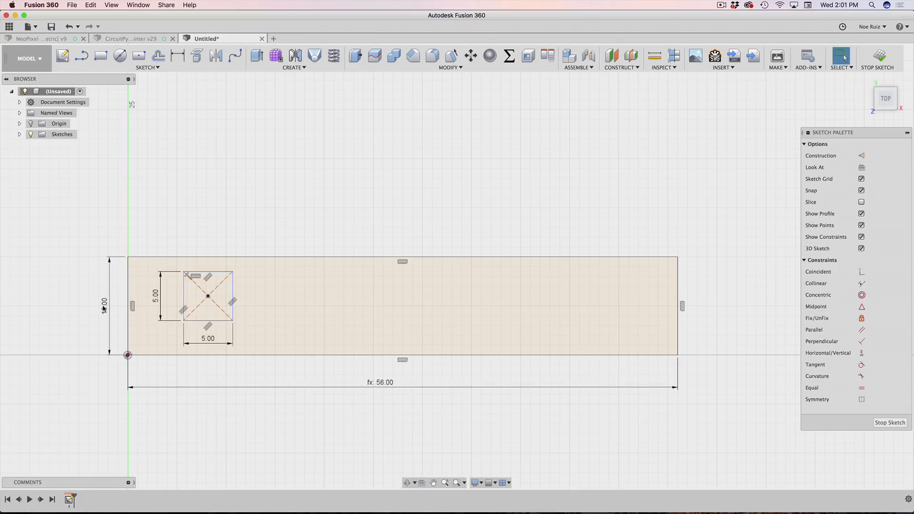
pyautogui.moveTo(103, 302); pyautogui.dragTo(218, 286, button='middle')
pyautogui.scroll(3, 218, 283)
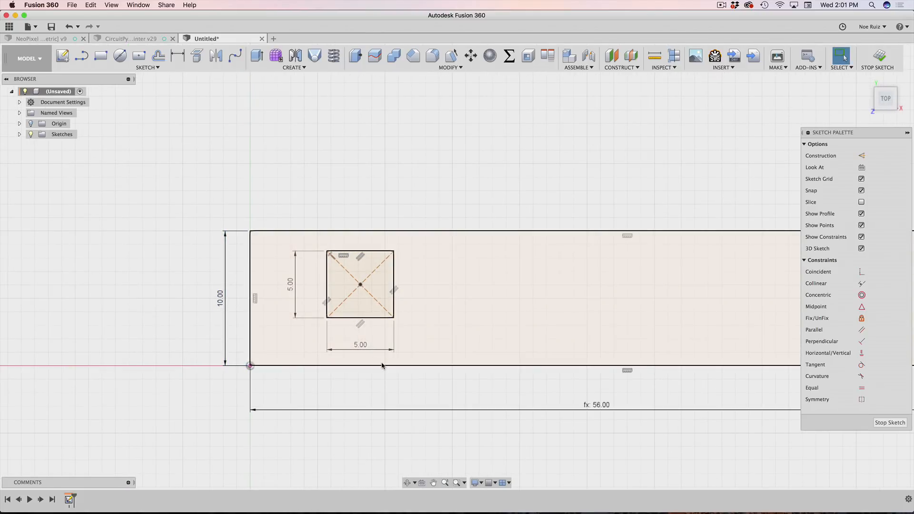
pyautogui.scroll(-2, 418, 363)
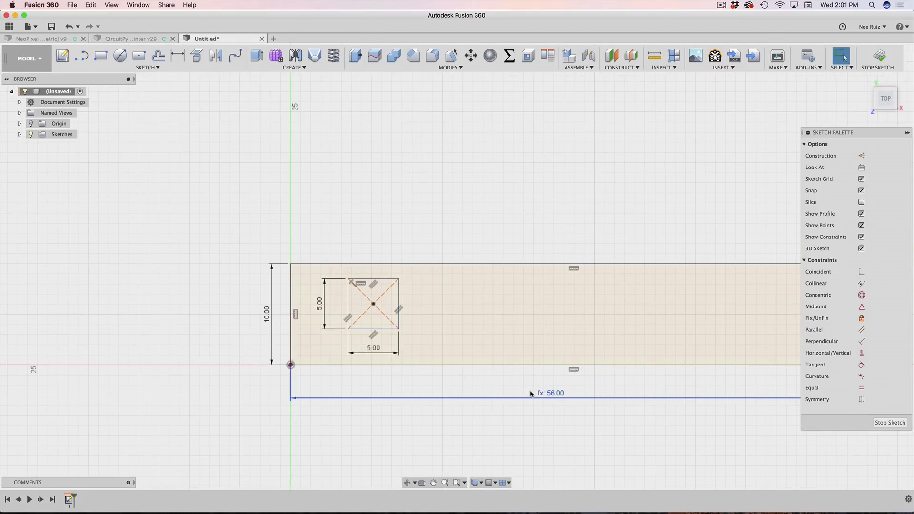
pyautogui.scroll(1, 268, 314)
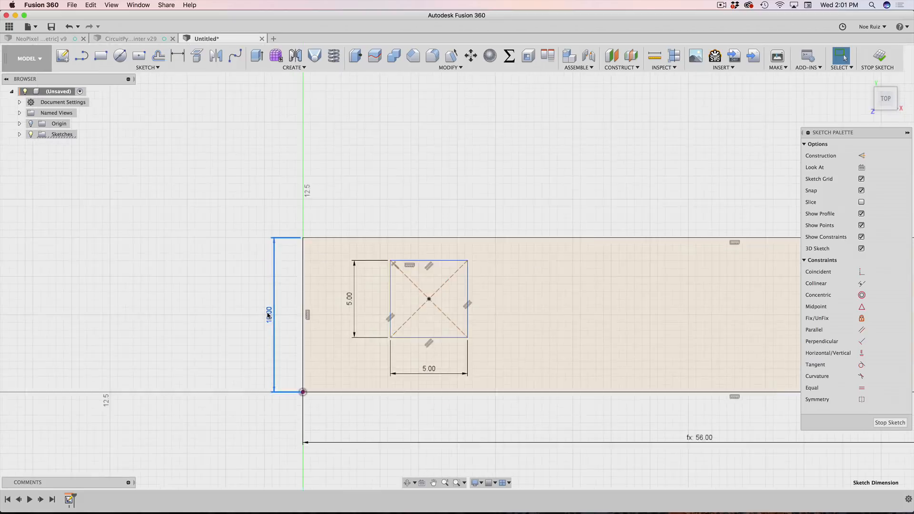
pyautogui.doubleClick(268, 315)
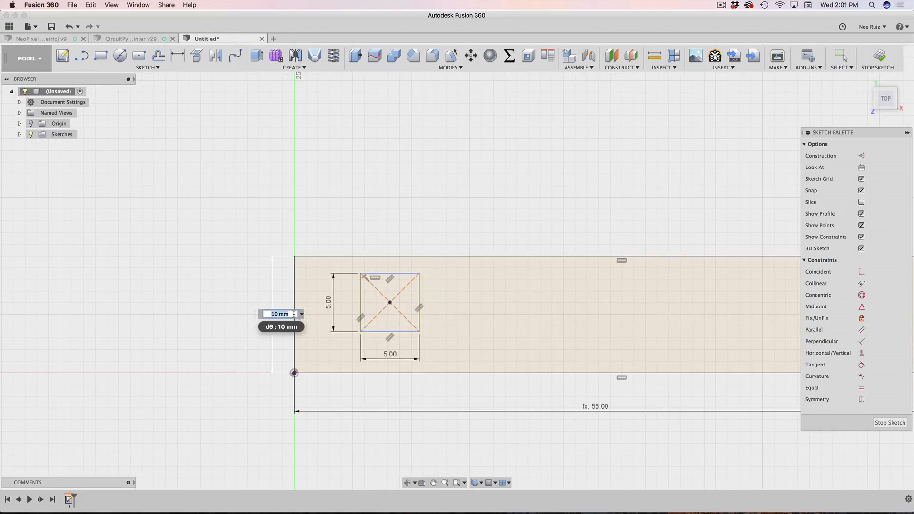
pyautogui.press('Return')
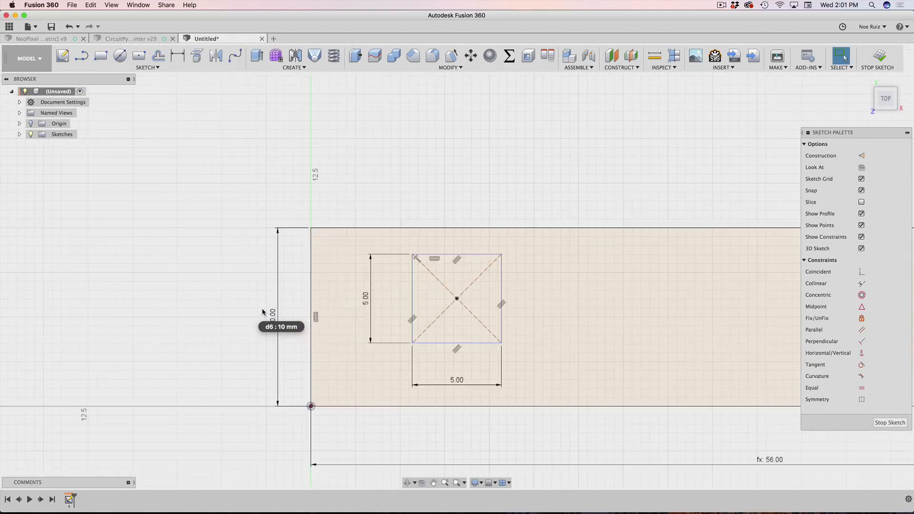
# Step: Drag the 5 mm square right and down inside the strip outline
pyautogui.scroll(3, 240, 299)
pyautogui.scroll(-3, 257, 290)
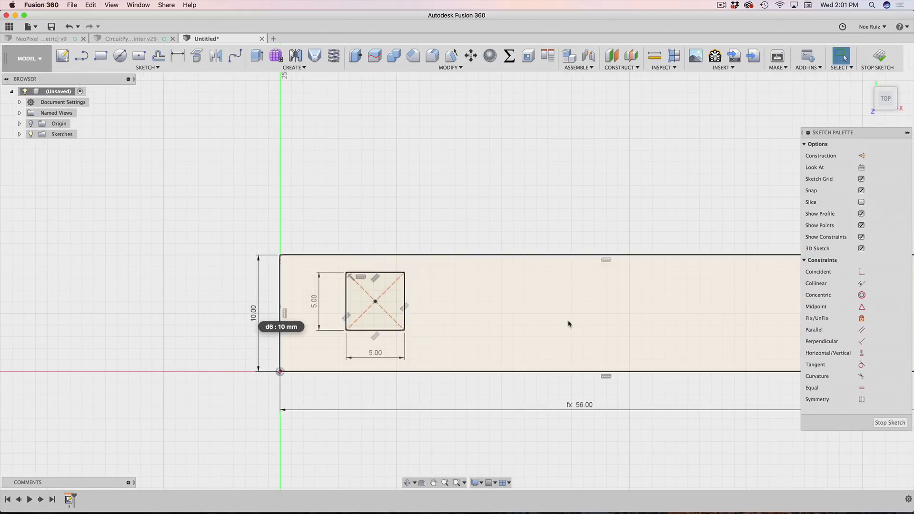
pyautogui.scroll(5, 360, 296)
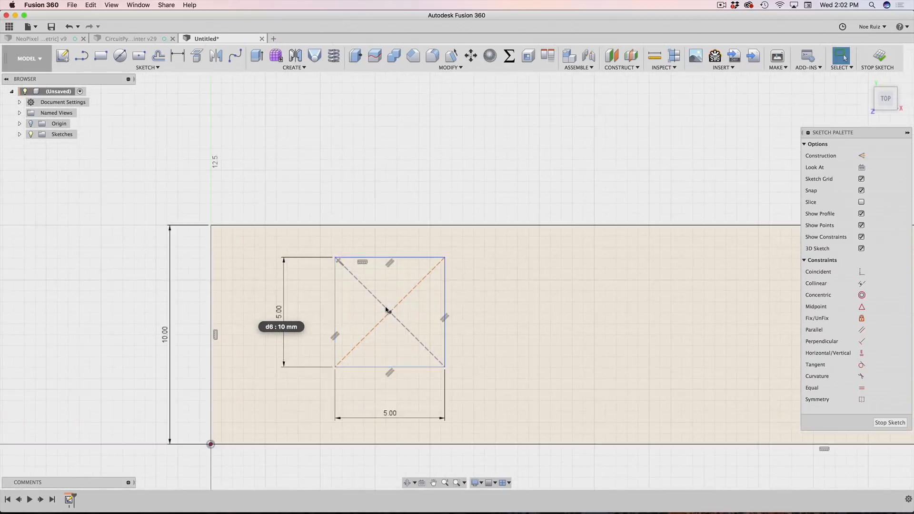
pyautogui.scroll(-3, 388, 311)
pyautogui.moveTo(389, 313)
pyautogui.mouseDown()
pyautogui.moveTo(469, 316)
pyautogui.moveTo(400, 318)
pyautogui.moveTo(470, 346)
pyautogui.mouseUp()
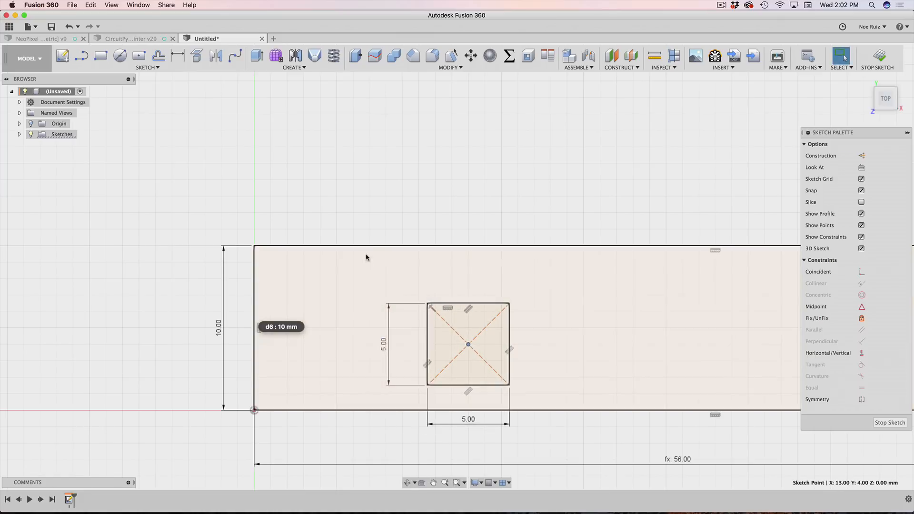
pyautogui.scroll(2, 377, 213)
pyautogui.scroll(-2, 374, 260)
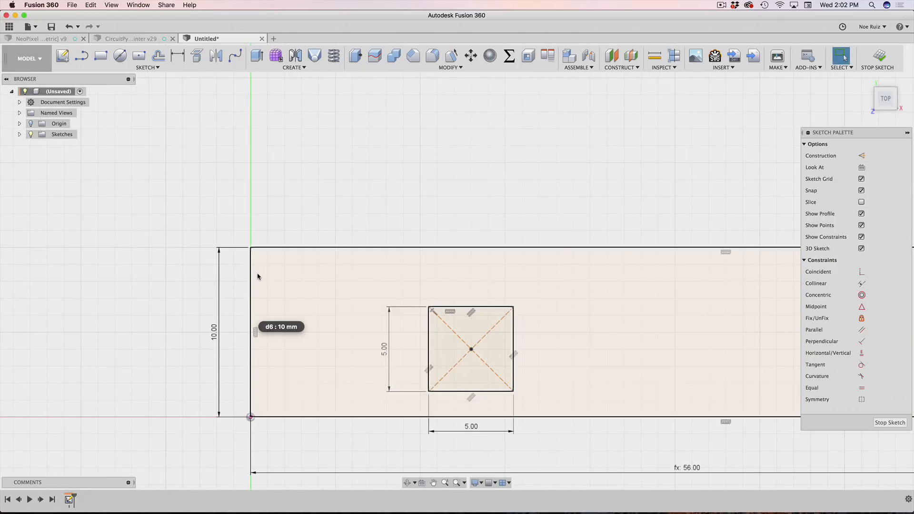
pyautogui.click(267, 248)
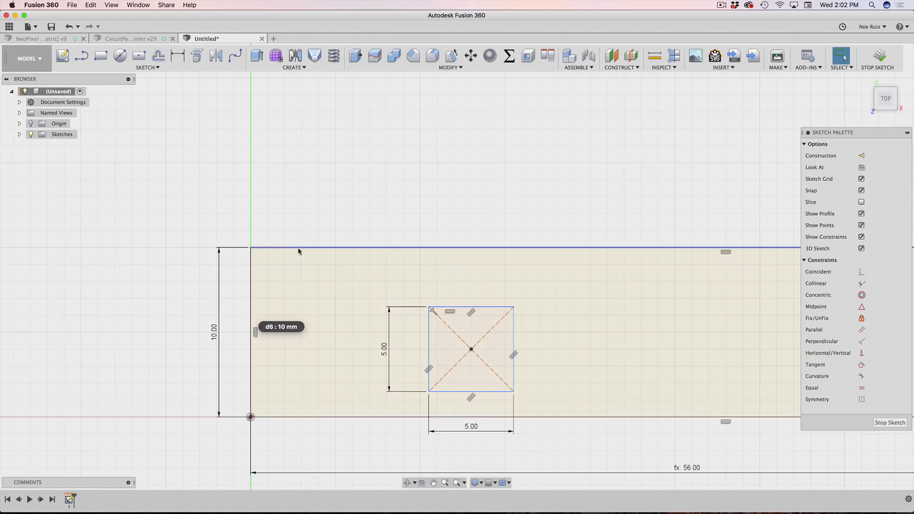
pyautogui.keyDown('shift'); pyautogui.click(331, 418); pyautogui.keyUp('shift')
pyautogui.click(312, 206)
pyautogui.scroll(-1, 311, 214)
pyautogui.scroll(-1, 311, 212)
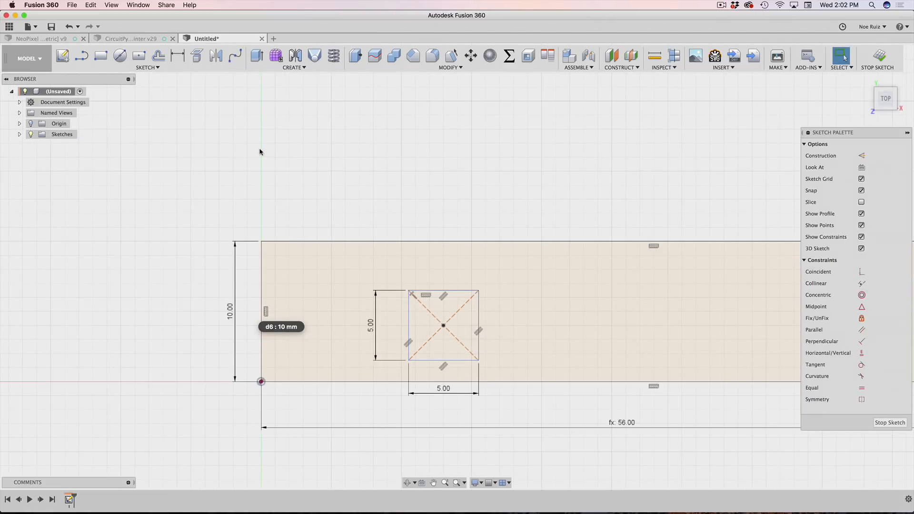
pyautogui.press('l')
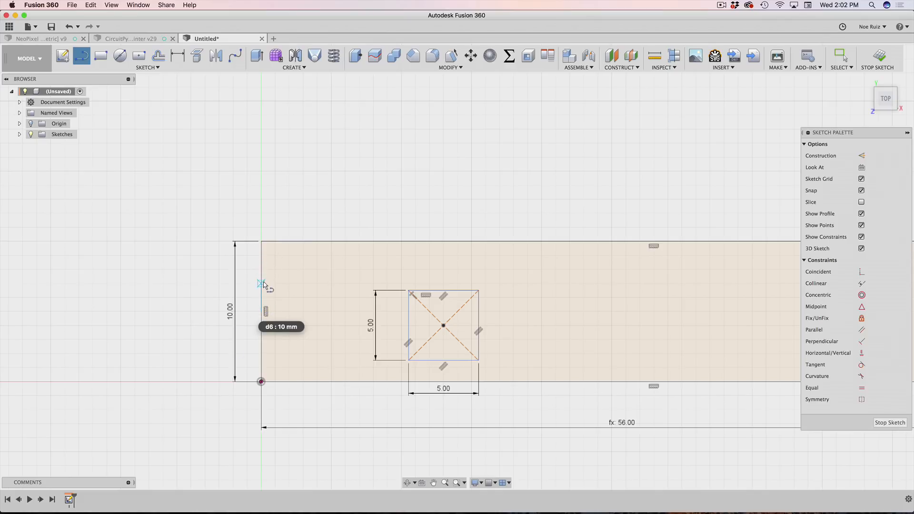
# Step: Draw a 56 mm line from the left edge midpoint to the right edge midpoint
pyautogui.click(263, 313)
pyautogui.scroll(3, 655, 446)
pyautogui.scroll(-6, 654, 447)
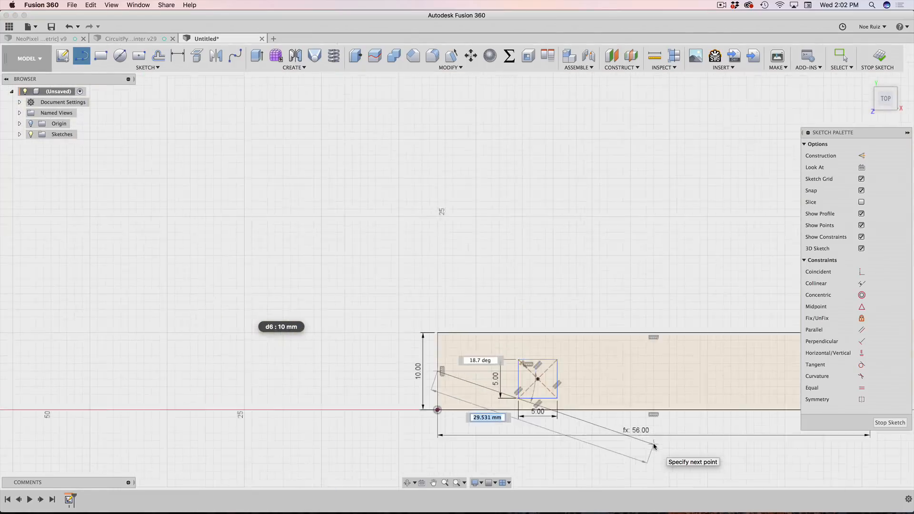
pyautogui.moveTo(654, 447); pyautogui.dragTo(310, 367, button='middle')
pyautogui.scroll(5, 419, 341)
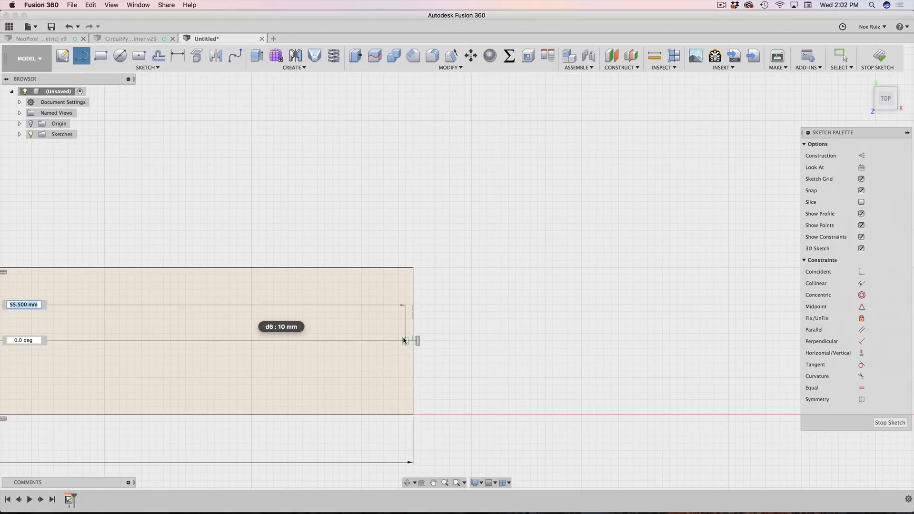
pyautogui.scroll(4, 411, 341)
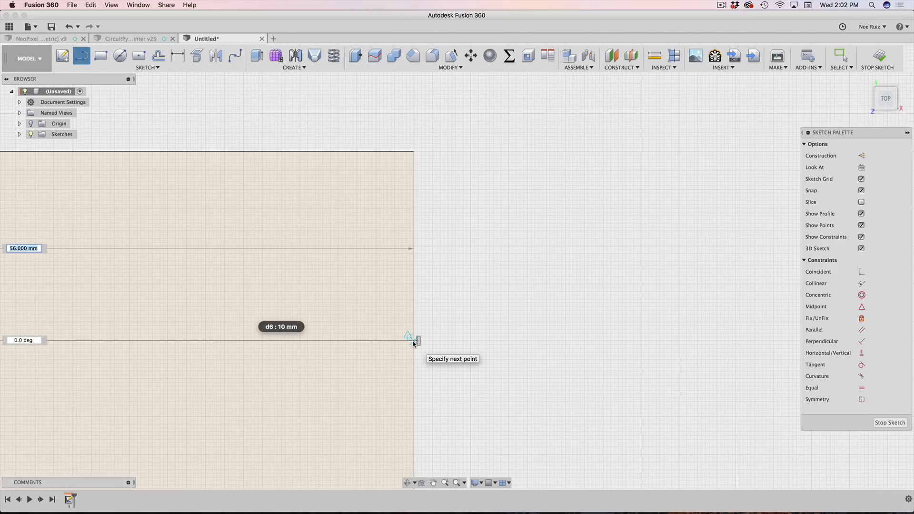
pyautogui.click(413, 341)
pyautogui.scroll(-3, 415, 340)
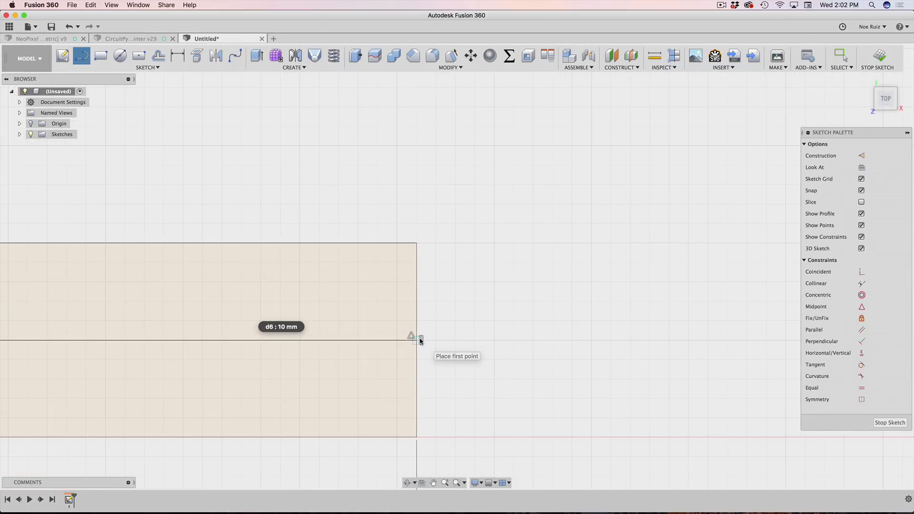
pyautogui.press('Escape')
# Step: Convert the middle line into dashed construction geometry
pyautogui.moveTo(225, 340); pyautogui.dragTo(510, 333, button='middle')
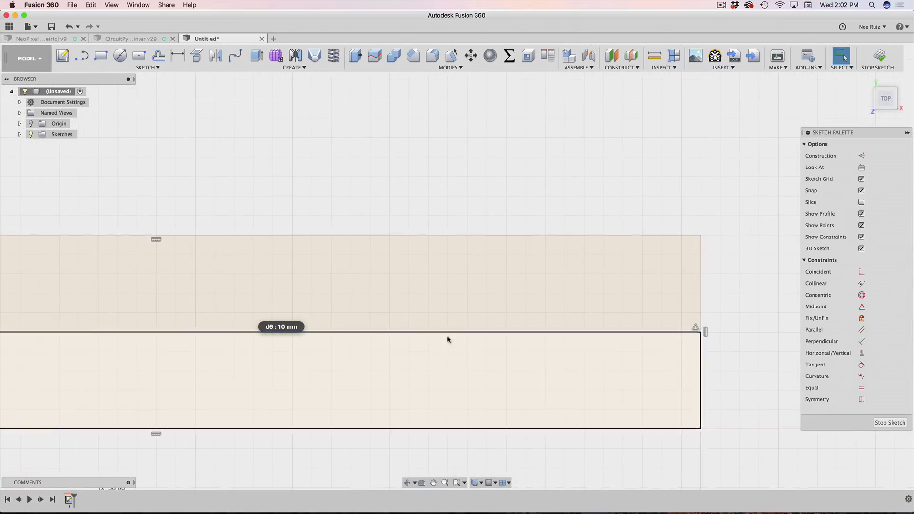
pyautogui.click(436, 333)
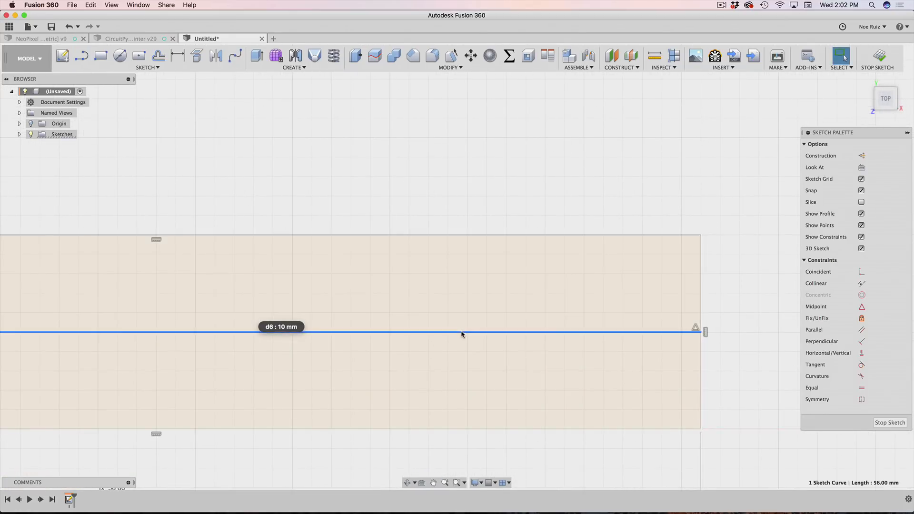
pyautogui.scroll(-3, 458, 333)
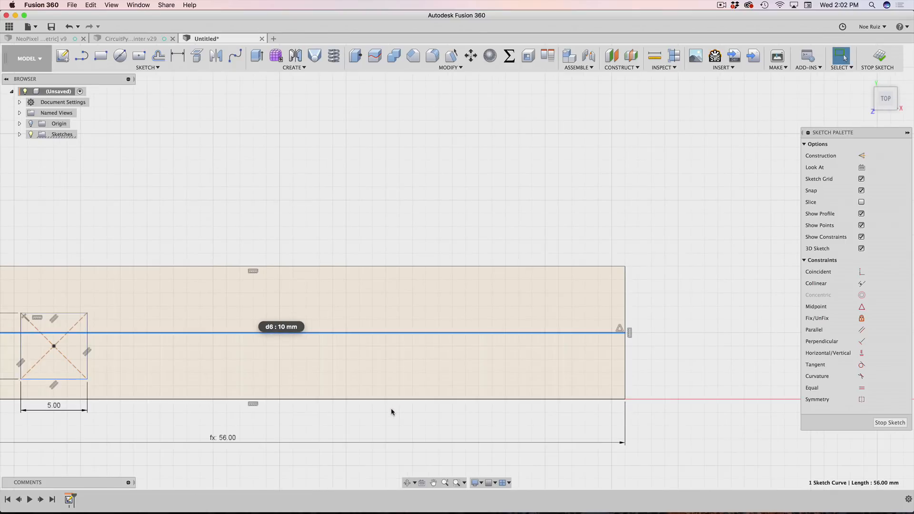
pyautogui.doubleClick(222, 438)
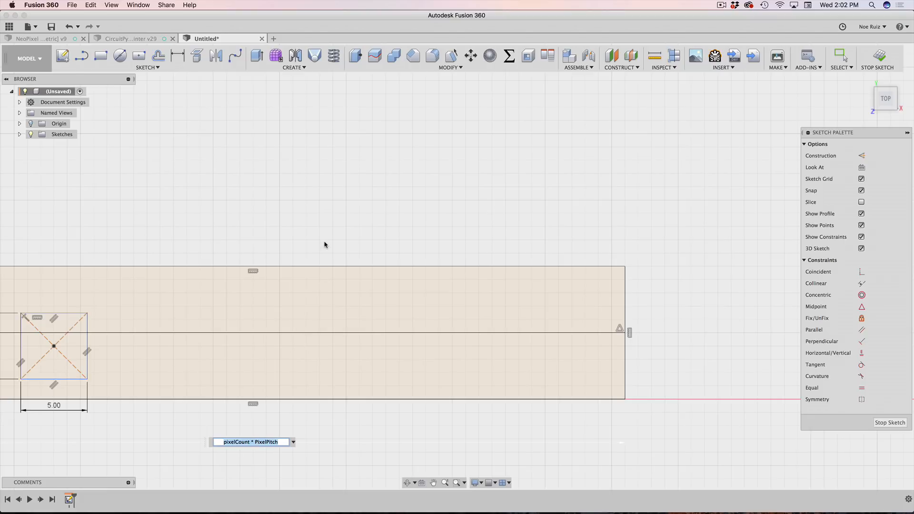
pyautogui.press('Return')
pyautogui.click(348, 334)
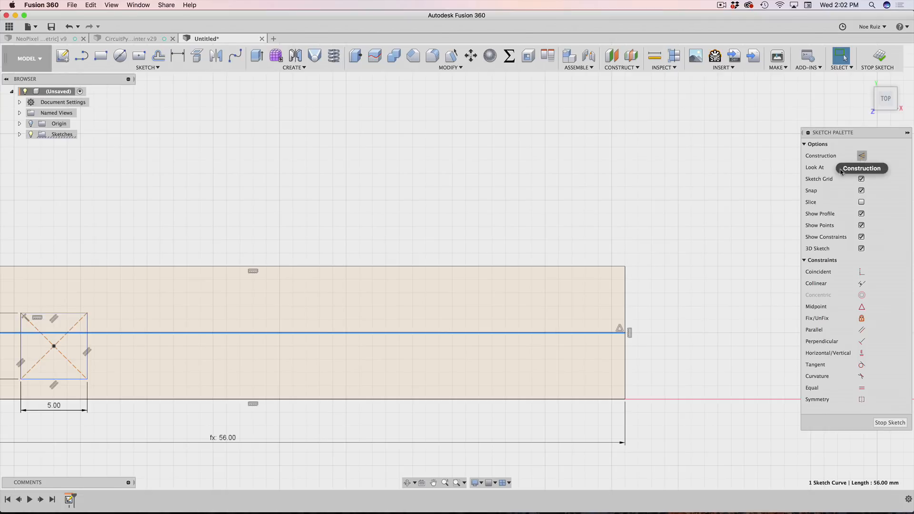
pyautogui.press('x')
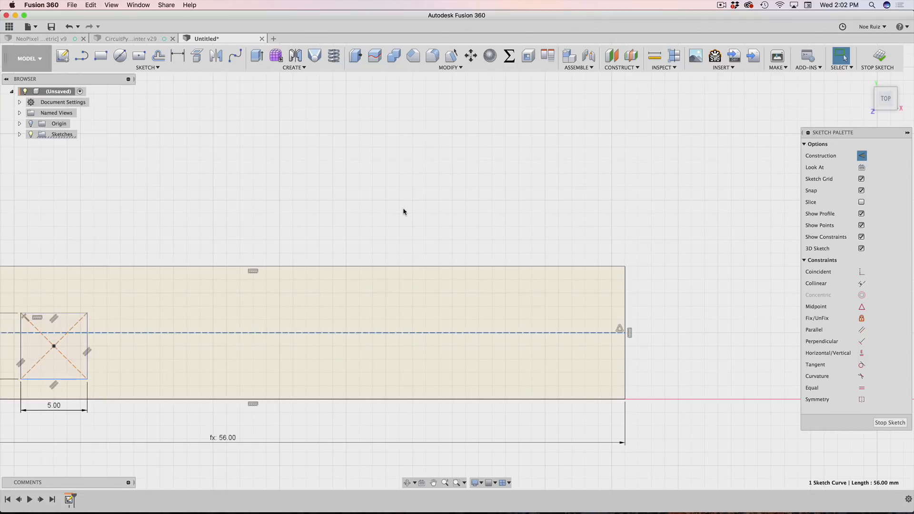
pyautogui.scroll(4, 410, 319)
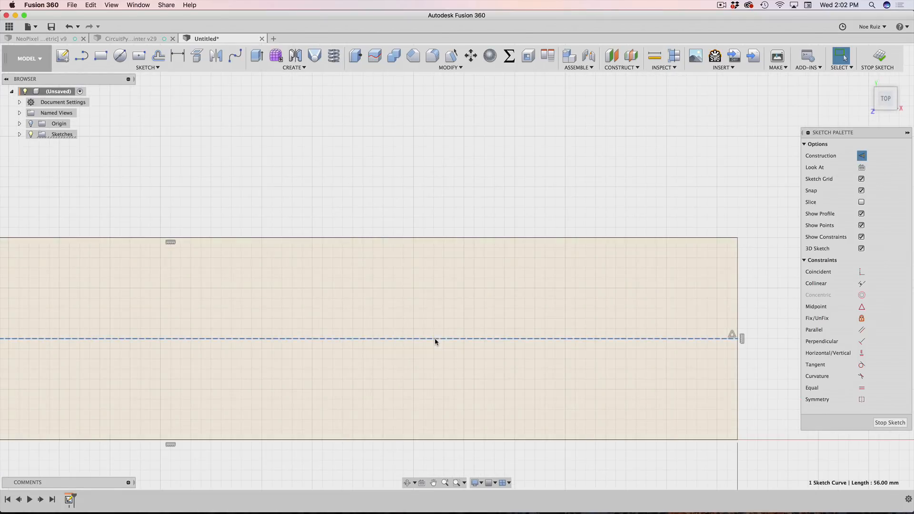
pyautogui.scroll(-3, 435, 341)
pyautogui.moveTo(391, 225); pyautogui.dragTo(557, 213, button='middle')
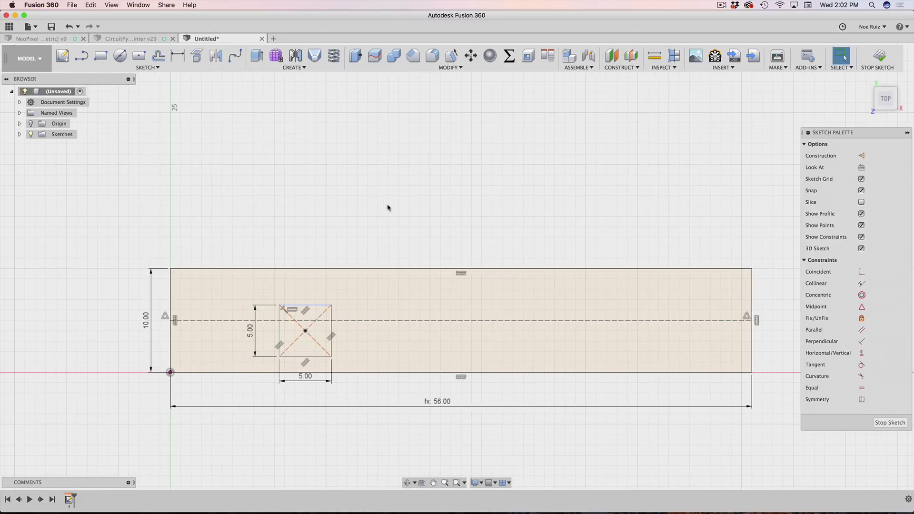
pyautogui.moveTo(387, 204); pyautogui.dragTo(535, 190, button='middle')
pyautogui.scroll(3, 370, 255)
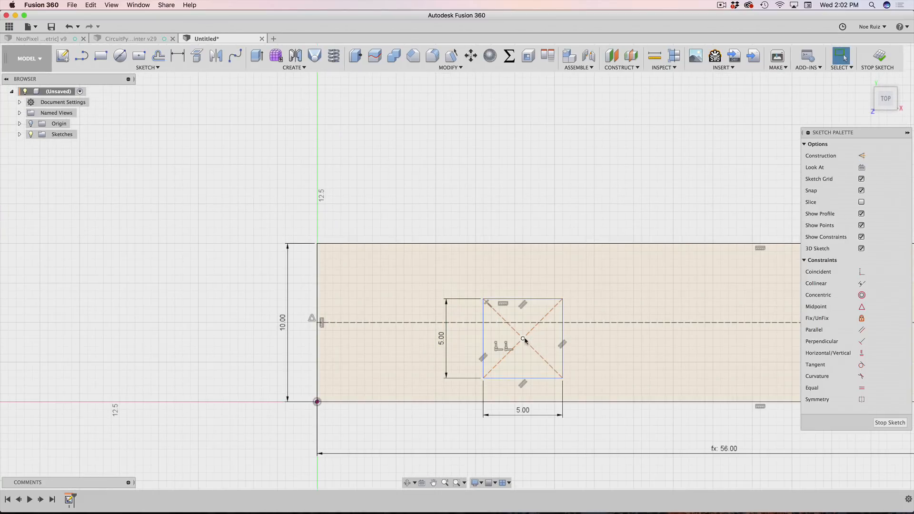
# Step: Snap the square's centre point onto the centreline and slide it along
pyautogui.scroll(1, 523, 338)
pyautogui.click(514, 356)
pyautogui.moveTo(514, 357); pyautogui.dragTo(481, 322)
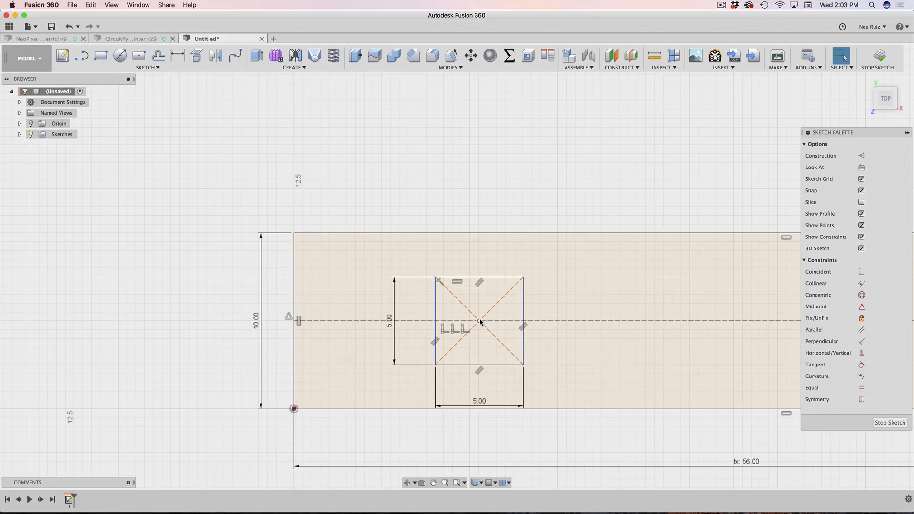
pyautogui.moveTo(480, 323)
pyautogui.mouseDown()
pyautogui.moveTo(523, 322)
pyautogui.moveTo(488, 323)
pyautogui.mouseUp()
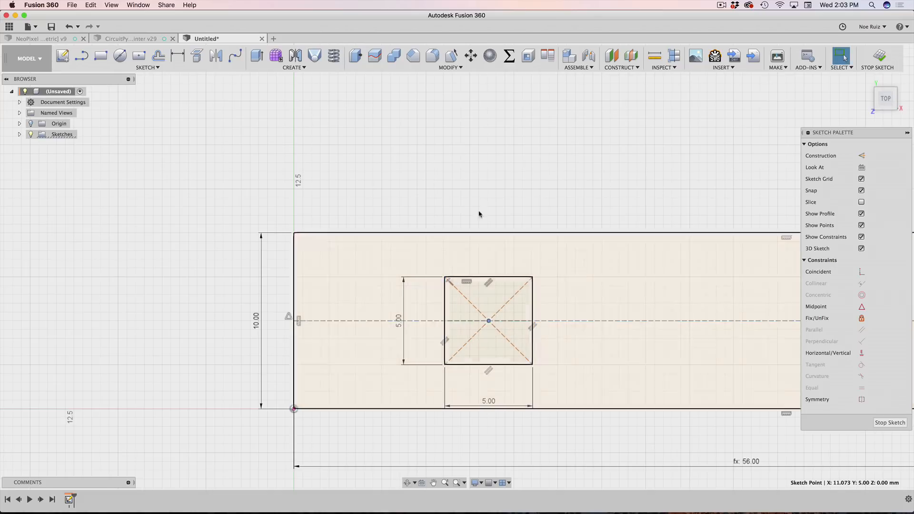
# Step: Dimension the square's centre 3.5 mm from the strip's left edge
pyautogui.click(489, 323)
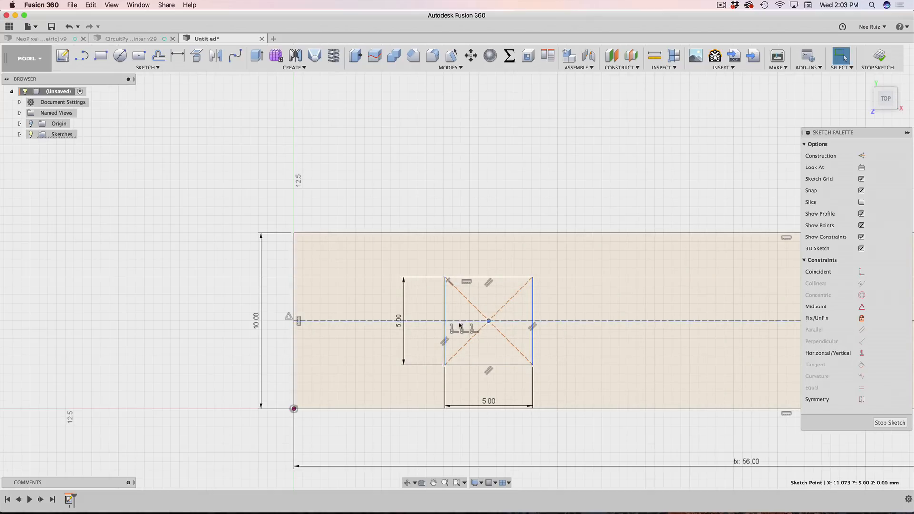
pyautogui.keyDown('shift'); pyautogui.click(294, 290); pyautogui.keyUp('shift')
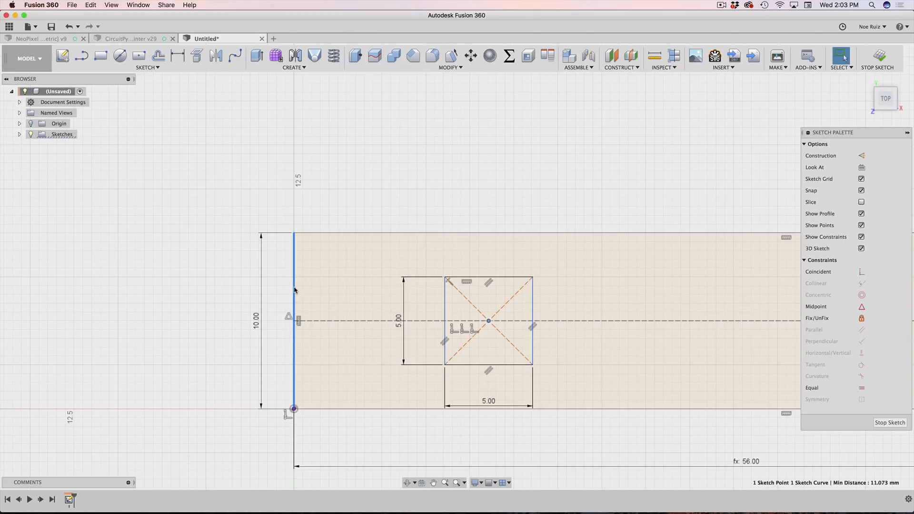
pyautogui.press('d')
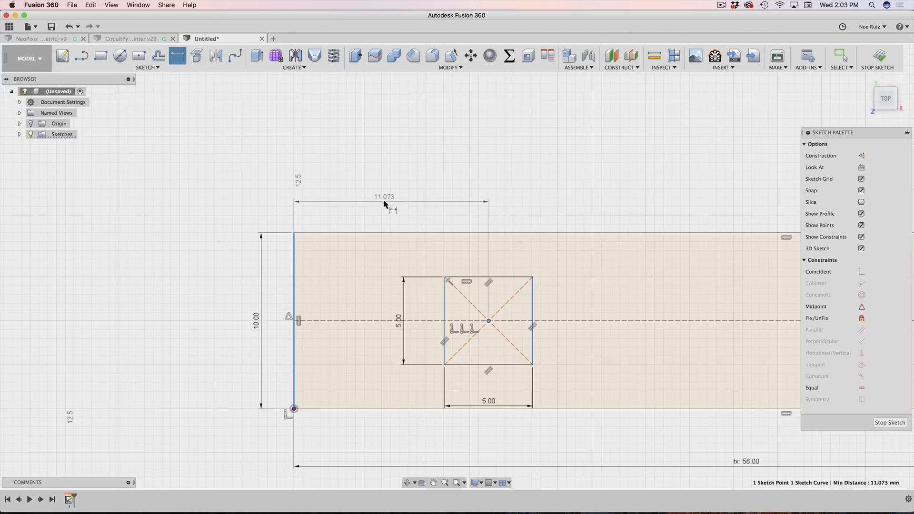
pyautogui.click(384, 204)
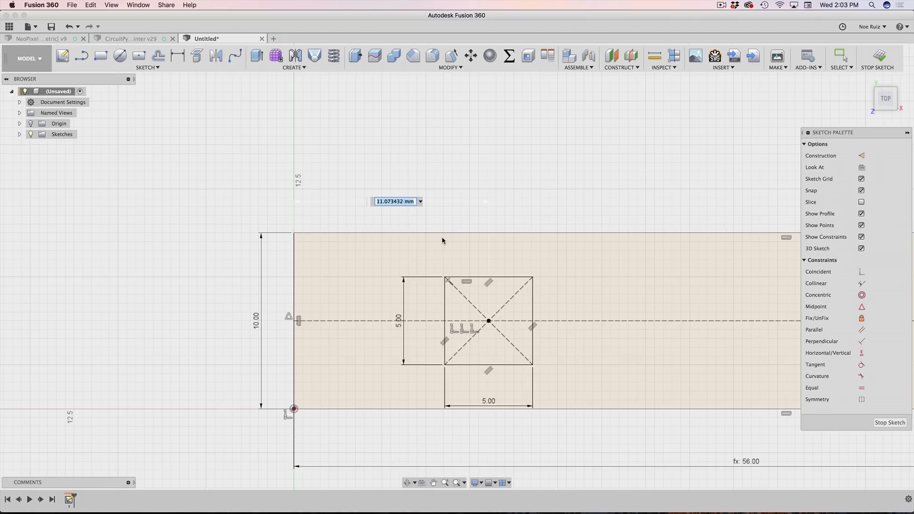
pyautogui.write('3.5')
pyautogui.press('Return')
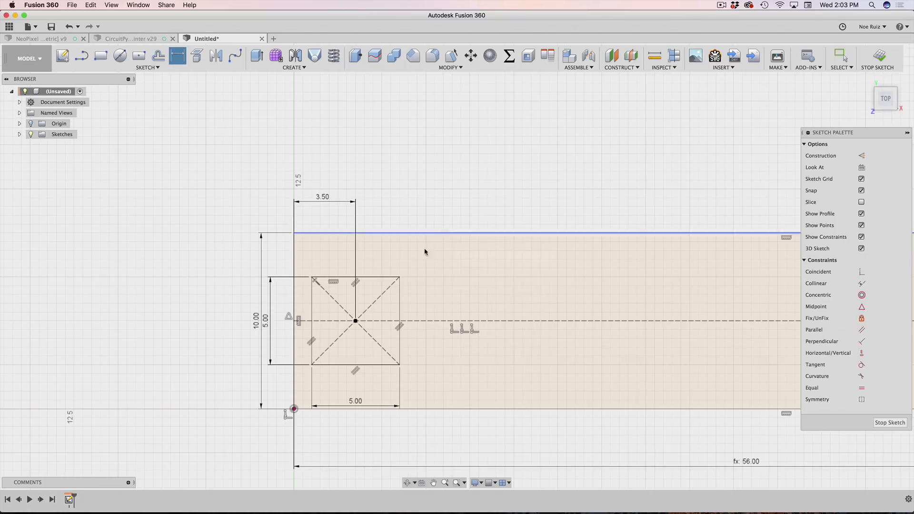
pyautogui.press('Escape')
# Step: Reposition the 56.00, 3.50, 10.00 and lower 5.00 dimensions so none overlap
pyautogui.scroll(3, 332, 270)
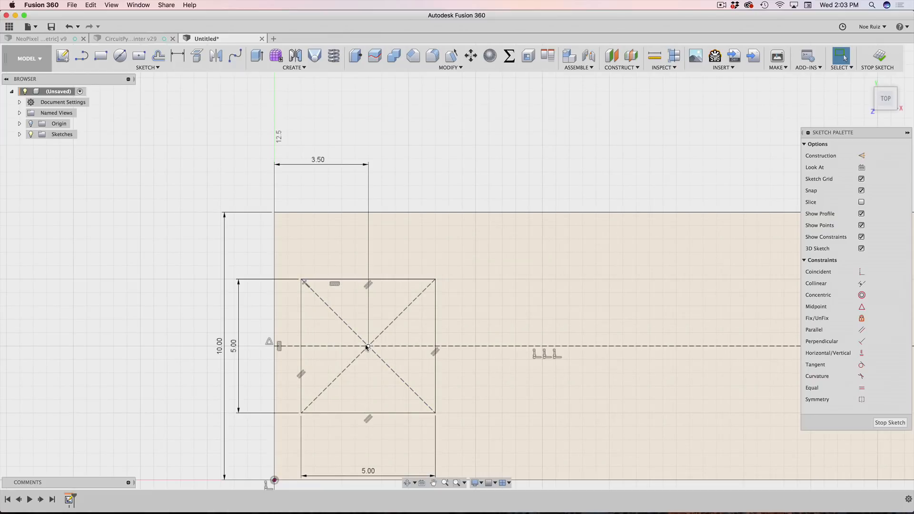
pyautogui.scroll(-3, 367, 347)
pyautogui.scroll(4, 340, 219)
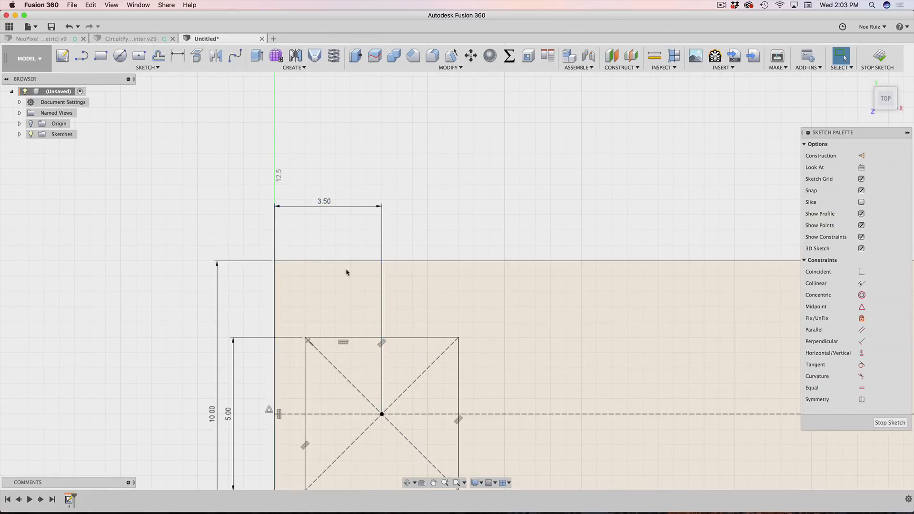
pyautogui.scroll(-2, 373, 341)
pyautogui.scroll(-3, 346, 314)
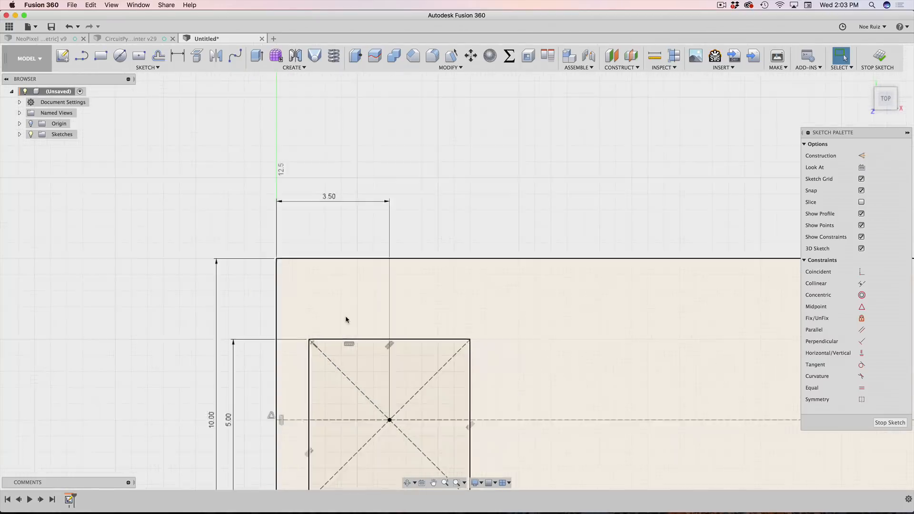
pyautogui.scroll(-2, 348, 309)
pyautogui.scroll(-3, 308, 261)
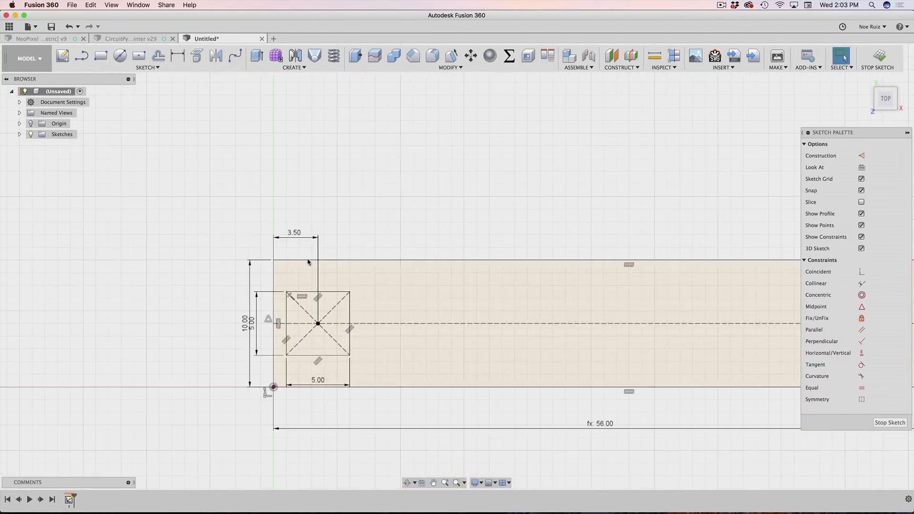
pyautogui.click(318, 323)
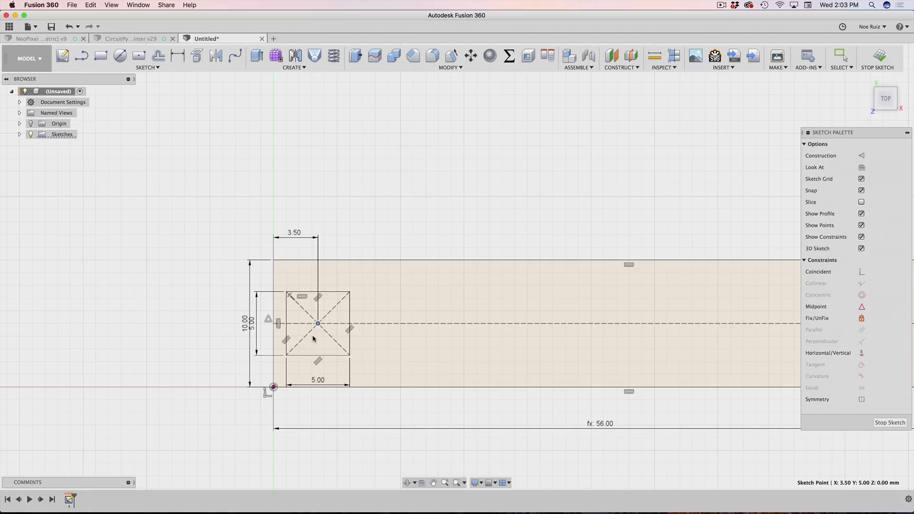
pyautogui.click(353, 212)
pyautogui.click(357, 260)
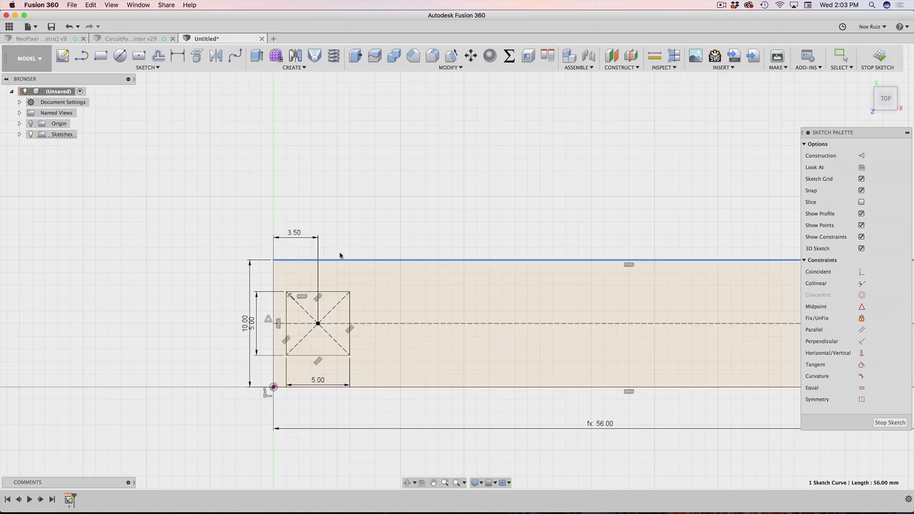
pyautogui.click(391, 224)
pyautogui.scroll(-2, 457, 328)
pyautogui.moveTo(594, 408)
pyautogui.mouseDown()
pyautogui.moveTo(638, 312)
pyautogui.moveTo(615, 227)
pyautogui.mouseUp()
pyautogui.moveTo(346, 259)
pyautogui.mouseDown()
pyautogui.moveTo(351, 268)
pyautogui.moveTo(353, 261)
pyautogui.mouseUp()
pyautogui.moveTo(311, 324); pyautogui.dragTo(257, 327)
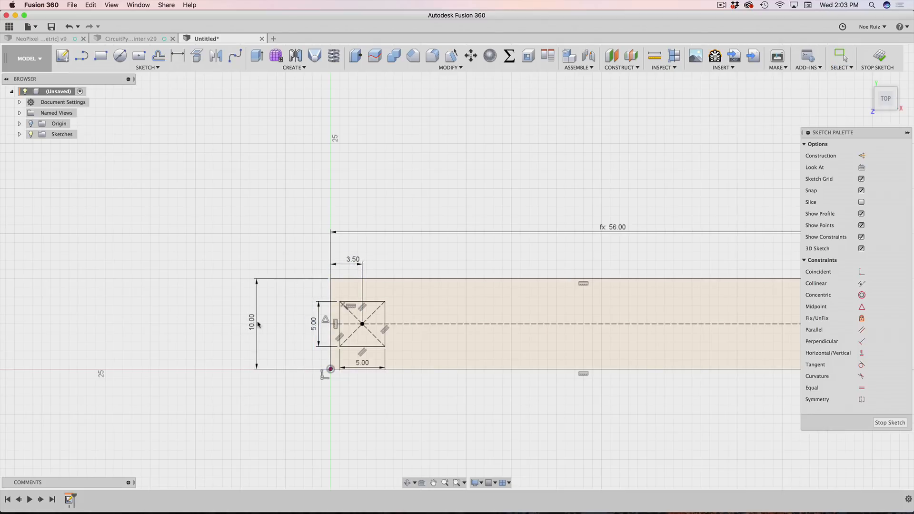
pyautogui.moveTo(364, 366); pyautogui.dragTo(365, 362)
# Step: Finish the strip sketch
pyautogui.scroll(4, 492, 306)
pyautogui.scroll(-5, 492, 306)
pyautogui.click(875, 61)
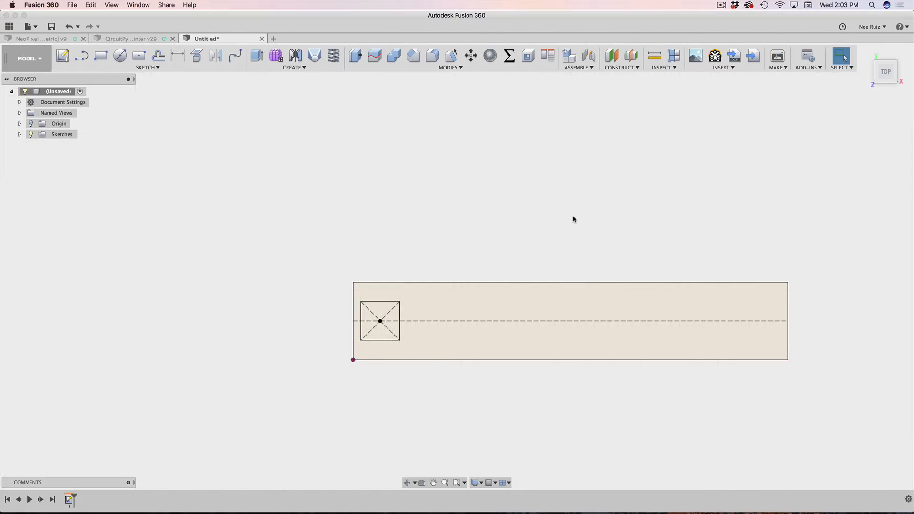
# Step: Extrude both the strip and square profiles 0.34 mm into a thin new body
pyautogui.scroll(-4, 574, 219)
pyautogui.scroll(6, 626, 223)
pyautogui.moveTo(606, 200); pyautogui.dragTo(572, 173, button='middle')
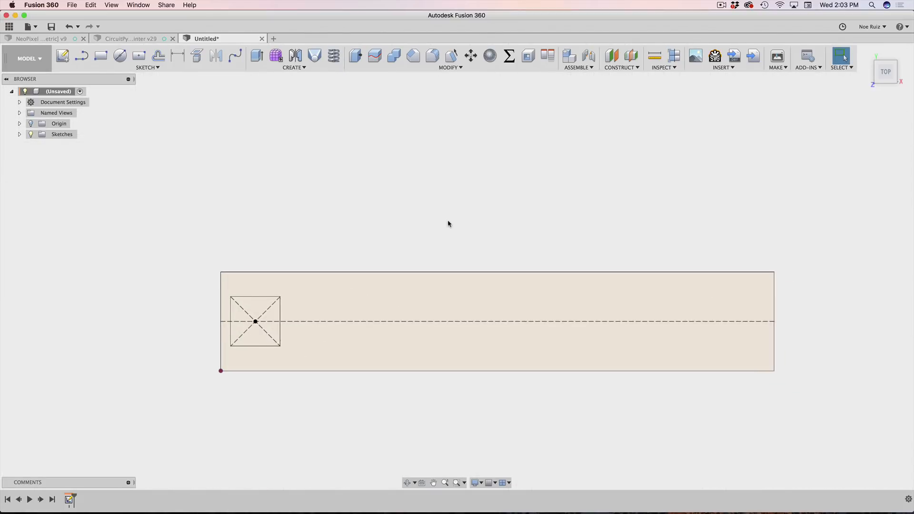
pyautogui.scroll(-1, 448, 224)
pyautogui.keyDown('shift'); pyautogui.moveTo(397, 213); pyautogui.dragTo(430, 167, button='middle'); pyautogui.keyUp('shift')
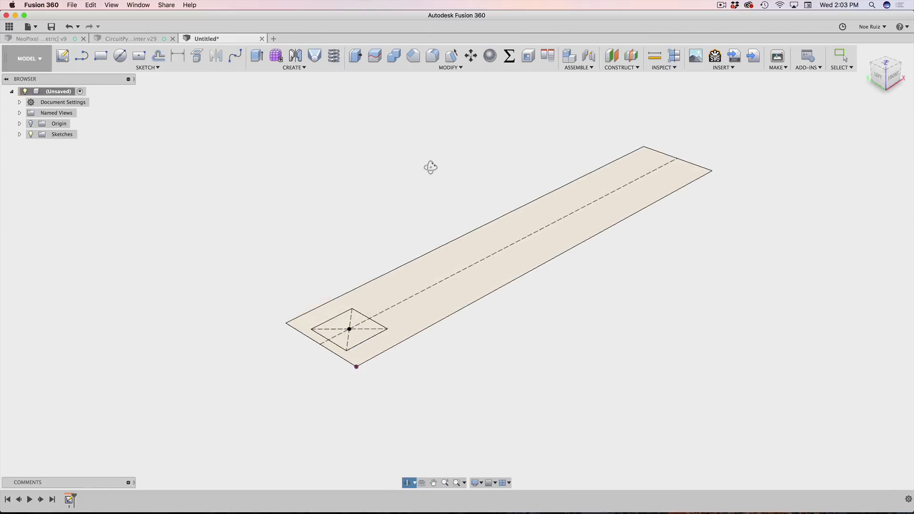
pyautogui.click(424, 300)
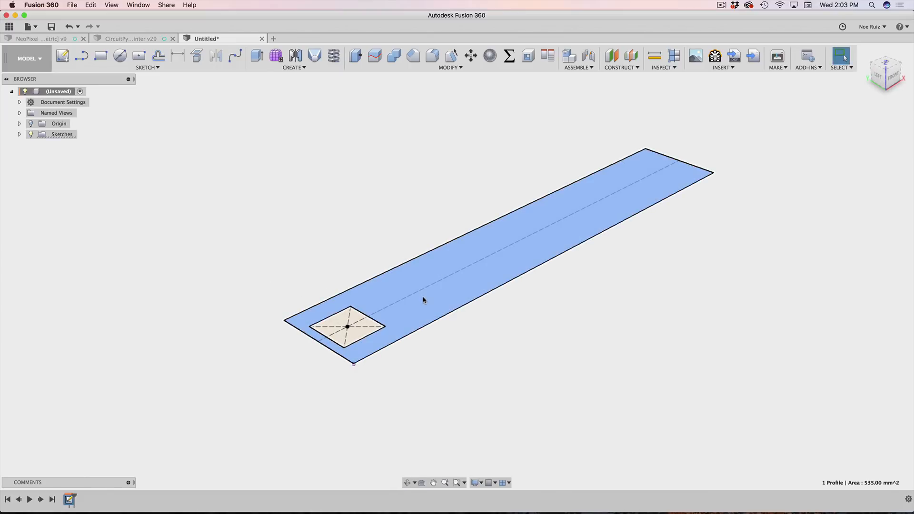
pyautogui.keyDown('shift'); pyautogui.click(362, 331); pyautogui.keyUp('shift')
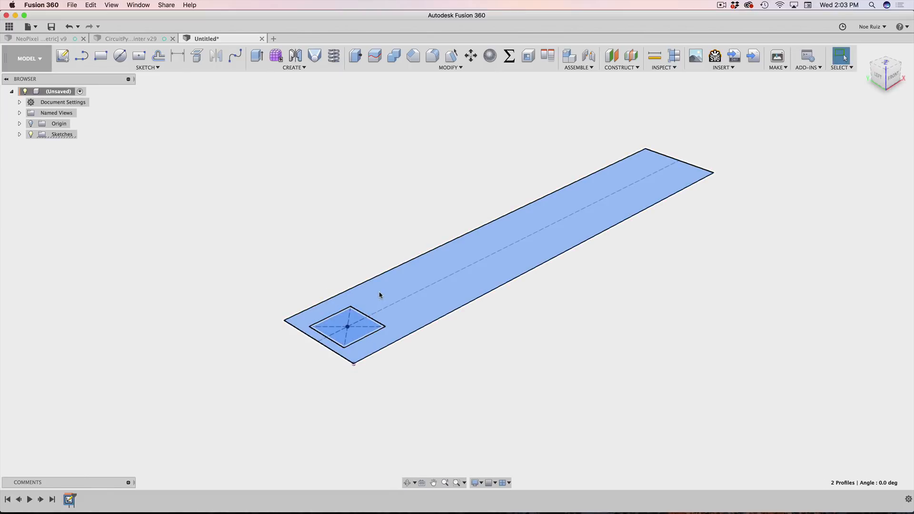
pyautogui.press('e')
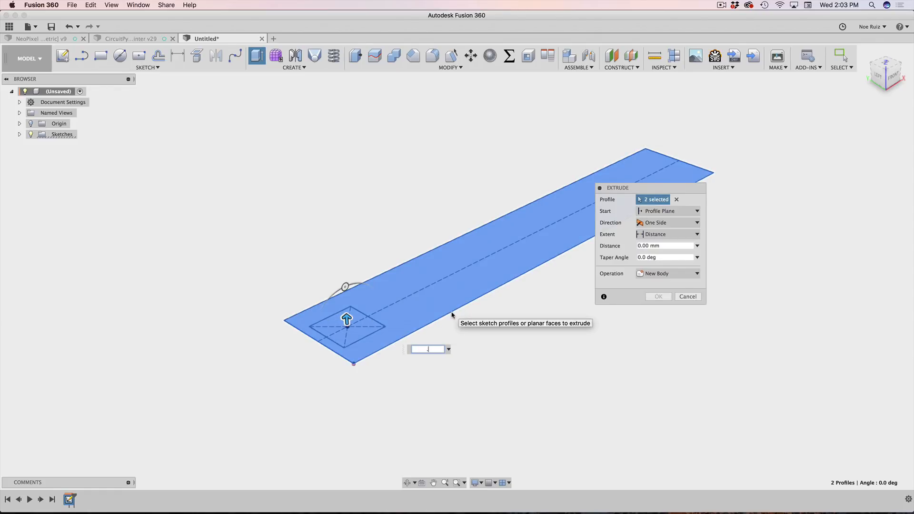
pyautogui.write('.34mm')
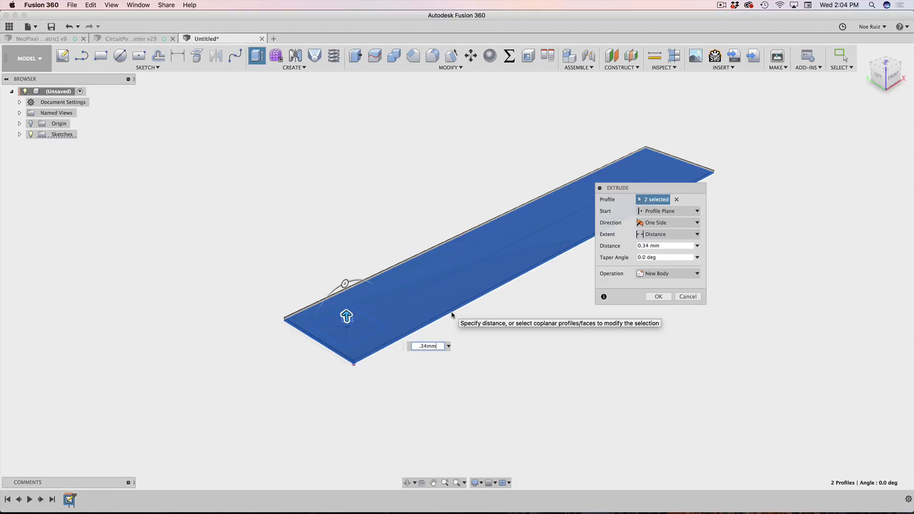
pyautogui.press('Return')
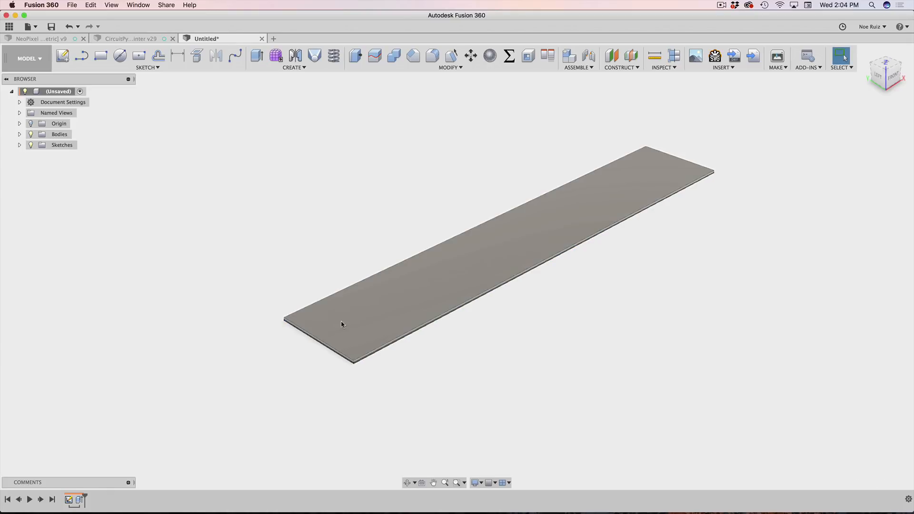
# Step: Show the model's sketches and select the square sketch profile
pyautogui.scroll(3, 342, 325)
pyautogui.scroll(-3, 367, 329)
pyautogui.keyDown('shift'); pyautogui.moveTo(392, 331); pyautogui.dragTo(502, 337, button='middle'); pyautogui.keyUp('shift')
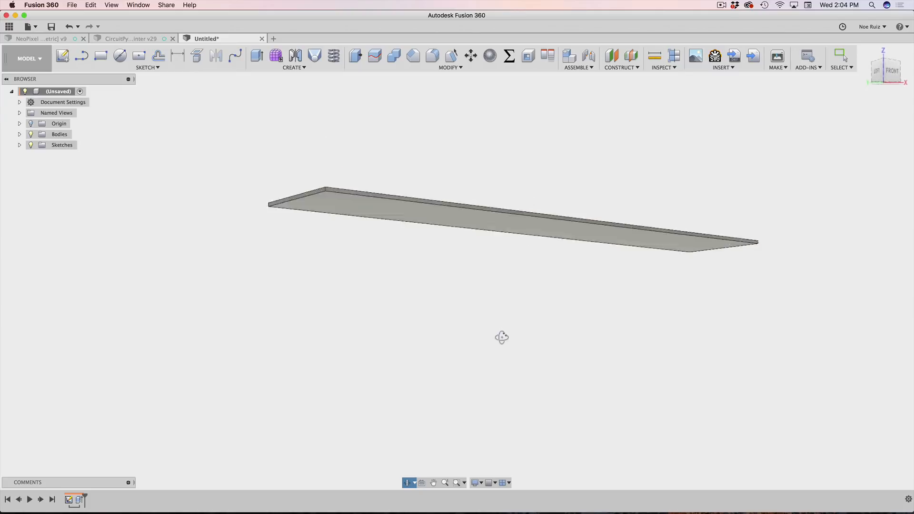
pyautogui.moveTo(501, 337); pyautogui.dragTo(502, 370)
pyautogui.press('Escape')
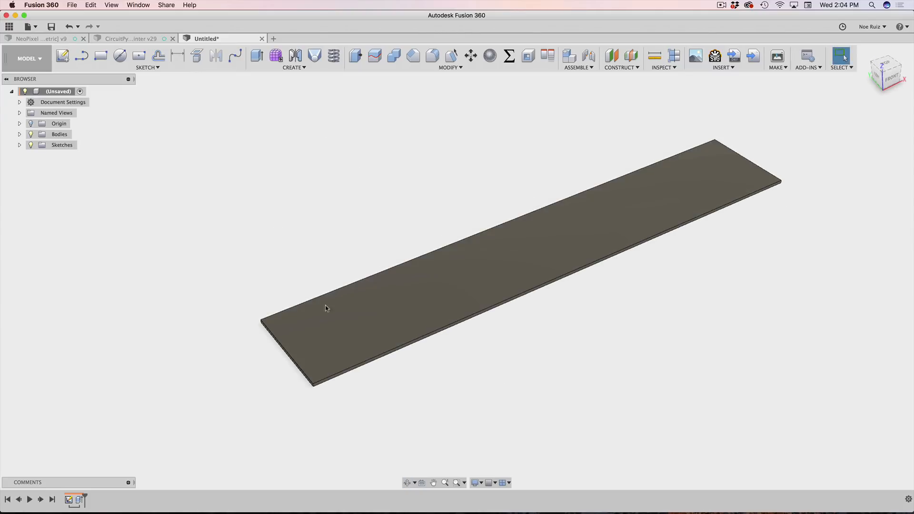
pyautogui.click(20, 144)
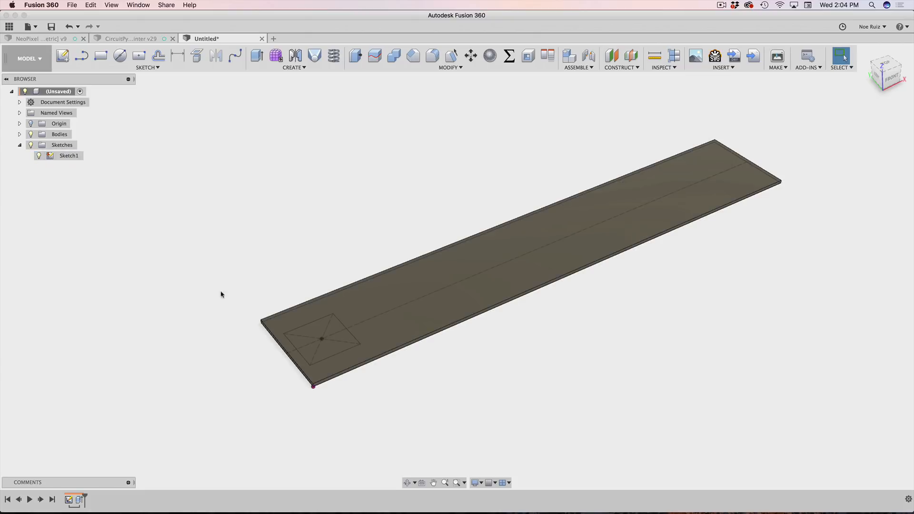
pyautogui.moveTo(221, 291)
pyautogui.keyDown('shift'); pyautogui.mouseDown(button='middle')
pyautogui.moveTo(243, 202)
pyautogui.moveTo(230, 240)
pyautogui.mouseUp(button='middle'); pyautogui.keyUp('shift')
pyautogui.scroll(5, 283, 182)
pyautogui.click(307, 147)
pyautogui.scroll(-4, 307, 148)
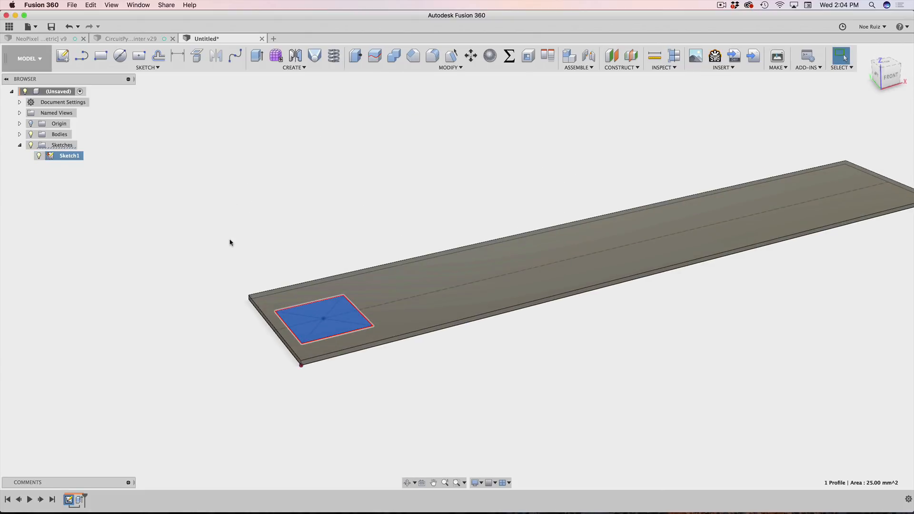
# Step: Extrude the square 1.4 mm upward starting from the strip's top face
pyautogui.press('e')
pyautogui.scroll(3, 237, 259)
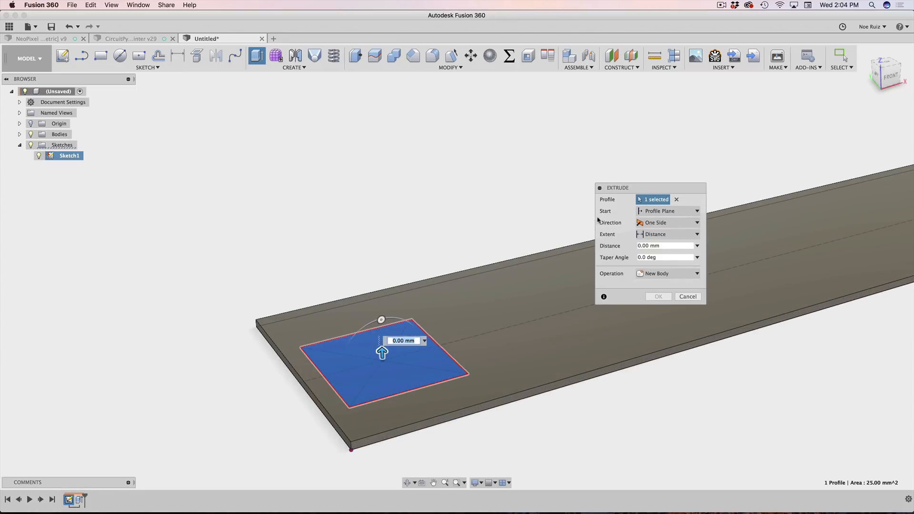
pyautogui.click(653, 212)
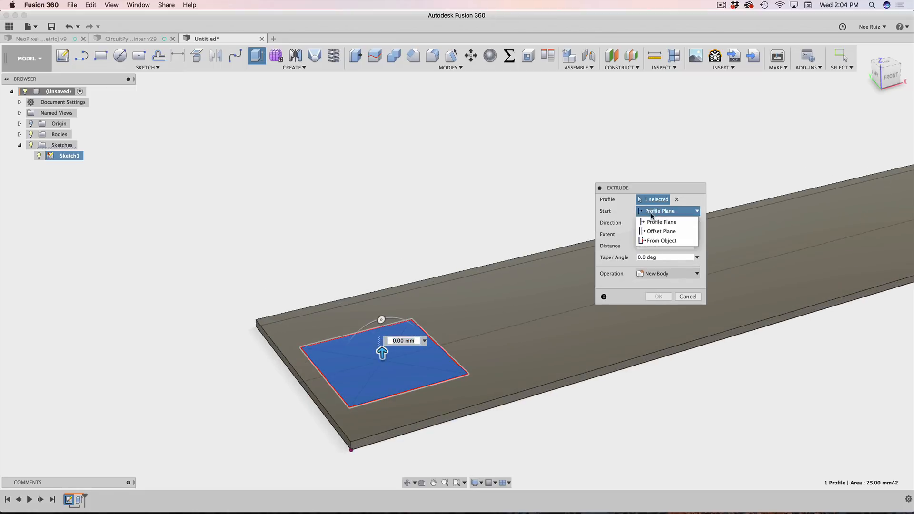
pyautogui.click(666, 241)
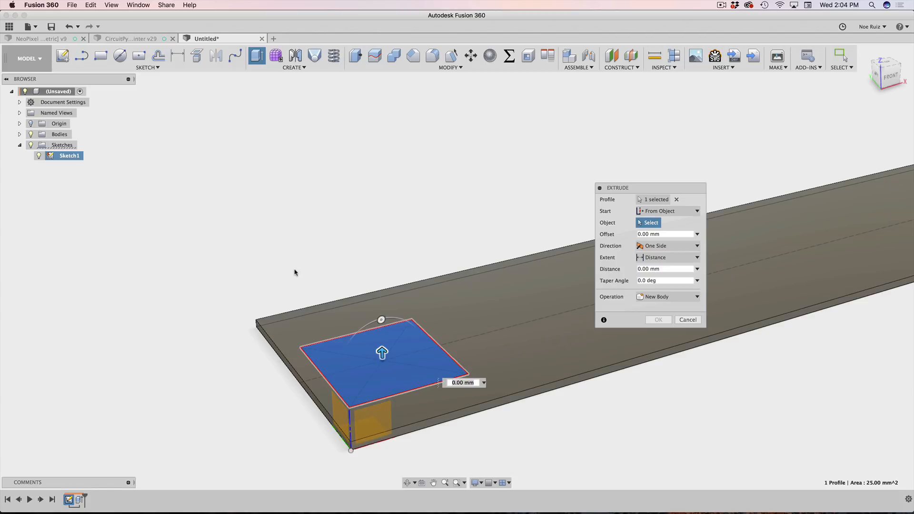
pyautogui.click(284, 334)
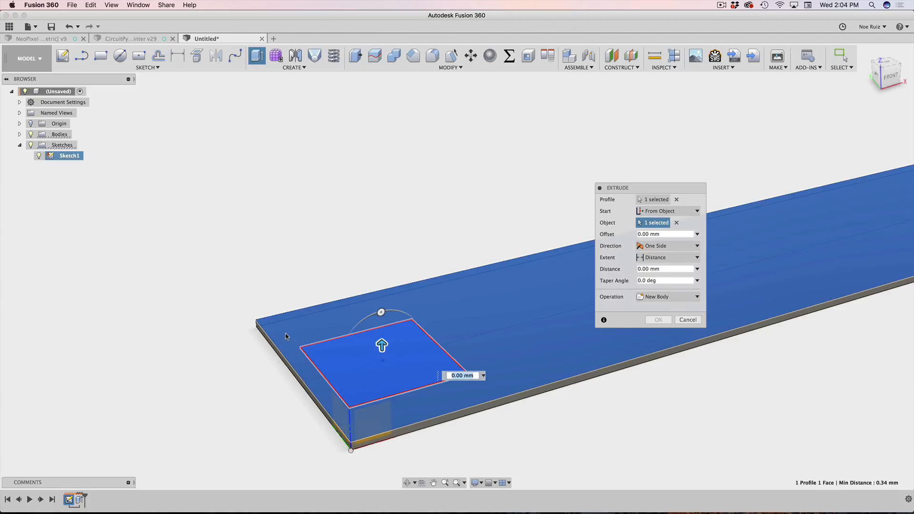
pyautogui.moveTo(382, 345); pyautogui.dragTo(379, 278)
pyautogui.keyDown('shift'); pyautogui.moveTo(309, 404); pyautogui.dragTo(295, 314, button='middle'); pyautogui.keyUp('shift')
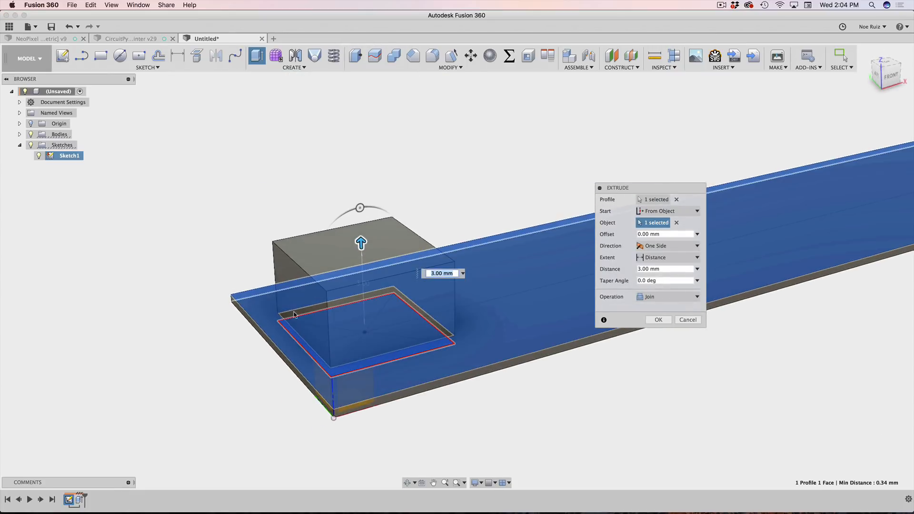
pyautogui.moveTo(364, 230)
pyautogui.mouseDown()
pyautogui.moveTo(365, 257)
pyautogui.moveTo(362, 190)
pyautogui.moveTo(374, 243)
pyautogui.mouseUp()
pyautogui.click(436, 251)
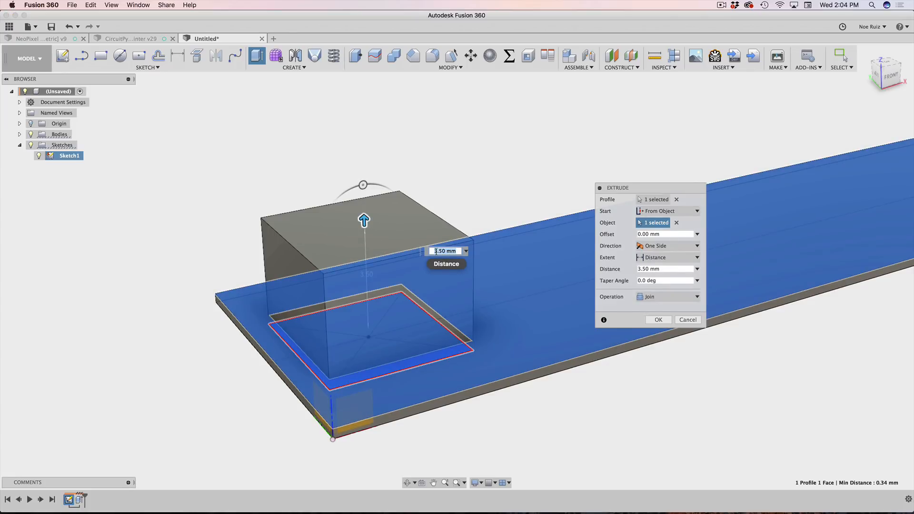
pyautogui.write('1.4')
pyautogui.press('Return')
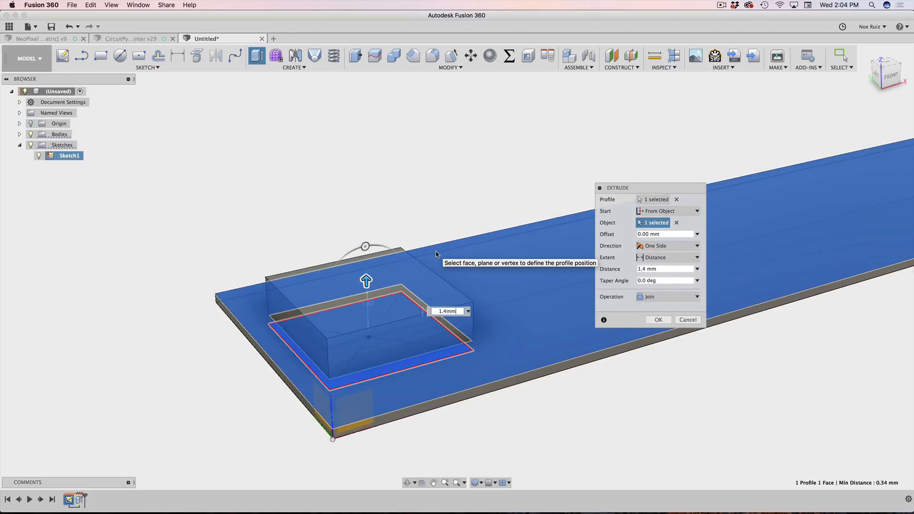
pyautogui.press('Return')
# Step: Hide Sketch1 and reopen the block extrusion to change its operation
pyautogui.scroll(-5, 429, 255)
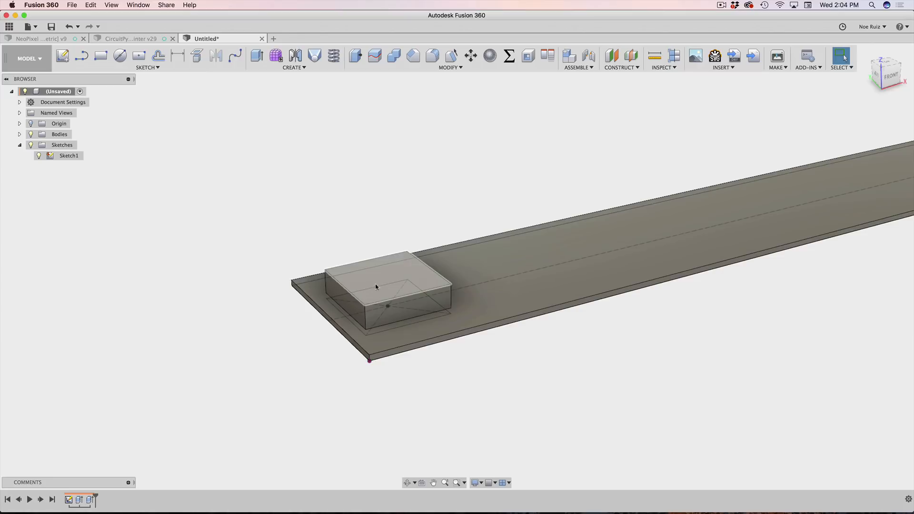
pyautogui.click(39, 156)
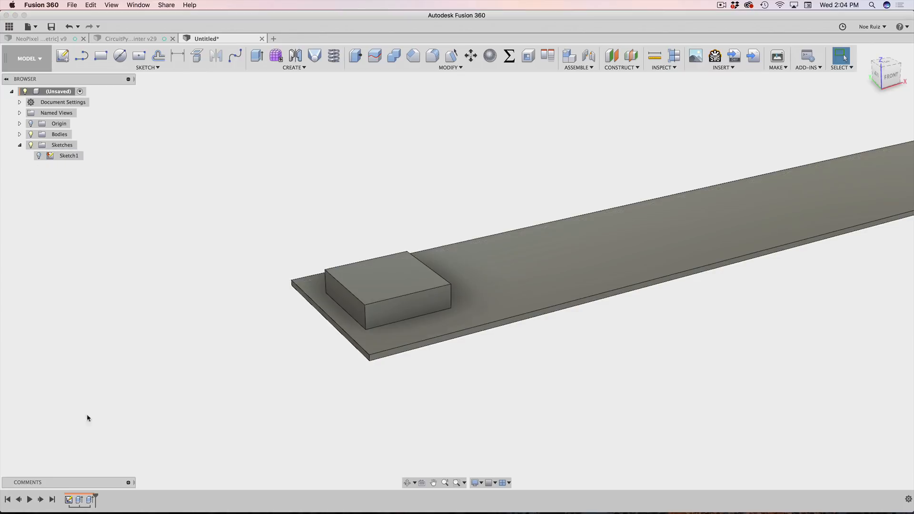
pyautogui.doubleClick(90, 500)
pyautogui.click(661, 298)
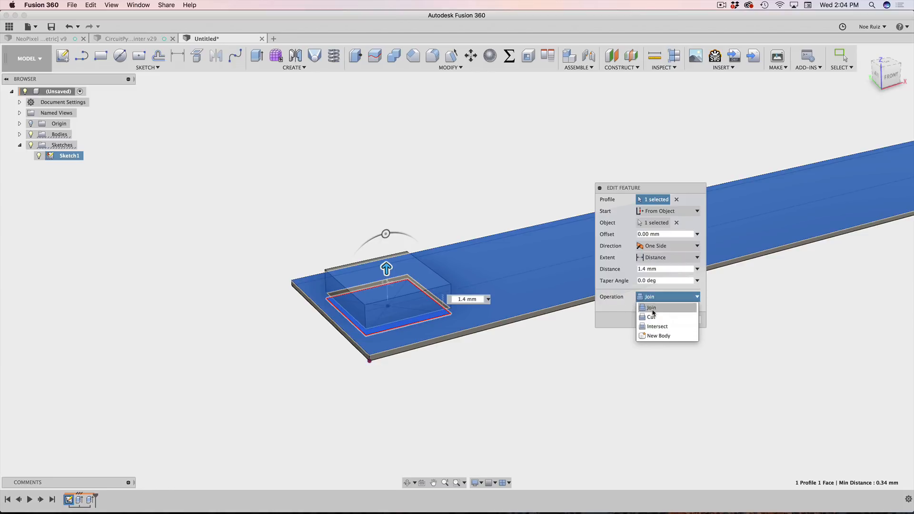
# Step: Join the 1.4 mm block extrusion to the strip body, then orbit to inspect the block
pyautogui.click(651, 308)
pyautogui.click(657, 320)
pyautogui.scroll(-3, 497, 208)
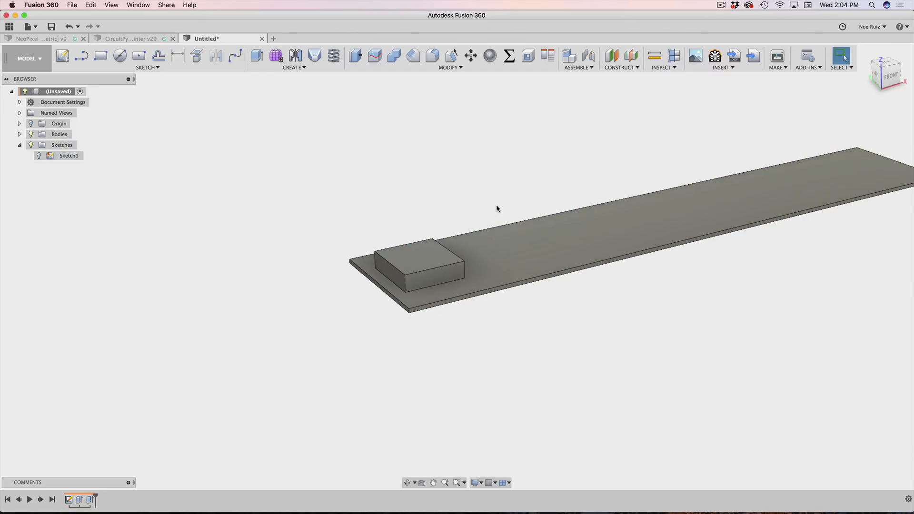
pyautogui.scroll(4, 498, 203)
pyautogui.scroll(-3, 497, 203)
pyautogui.keyDown('shift'); pyautogui.moveTo(593, 176); pyautogui.dragTo(244, 307, button='middle'); pyautogui.keyUp('shift')
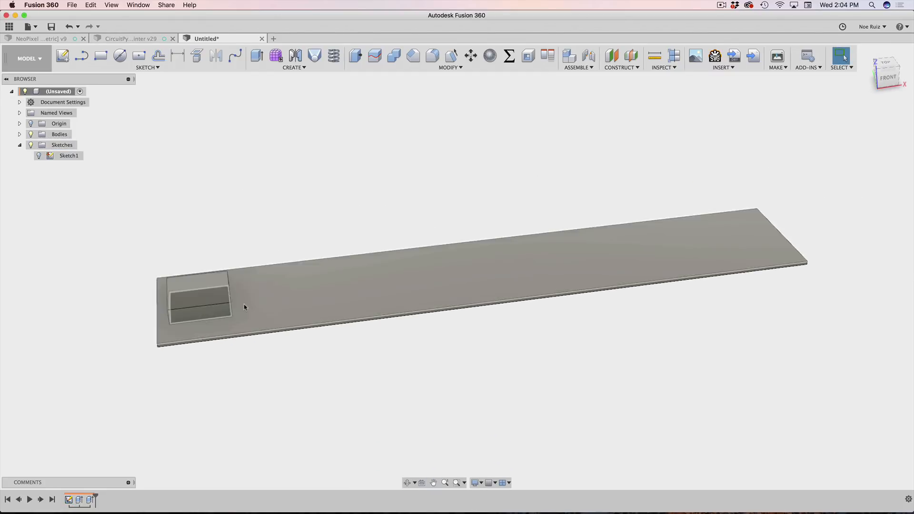
pyautogui.click(206, 297)
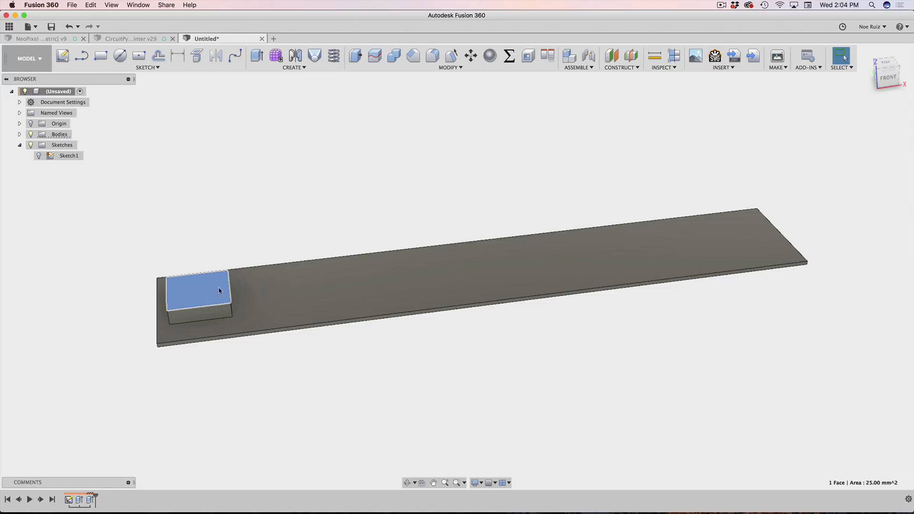
pyautogui.click(456, 217)
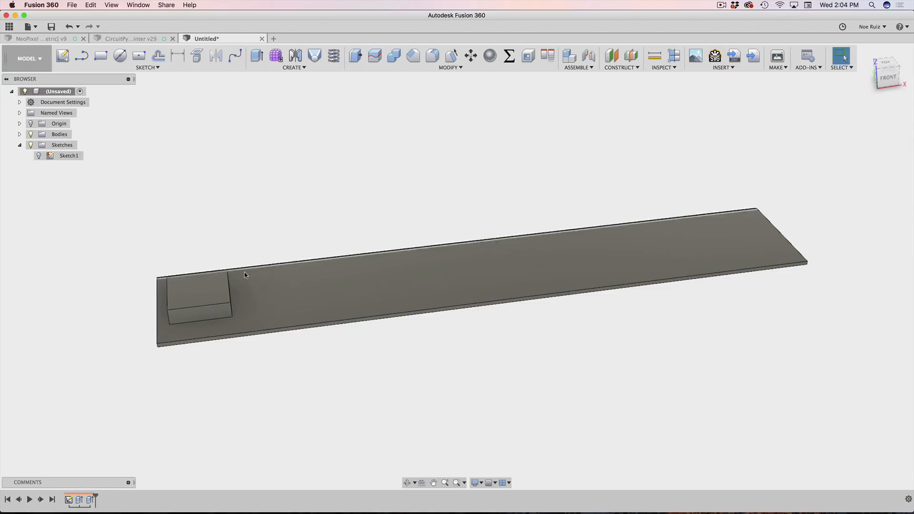
pyautogui.moveTo(217, 216); pyautogui.dragTo(237, 229, button='middle')
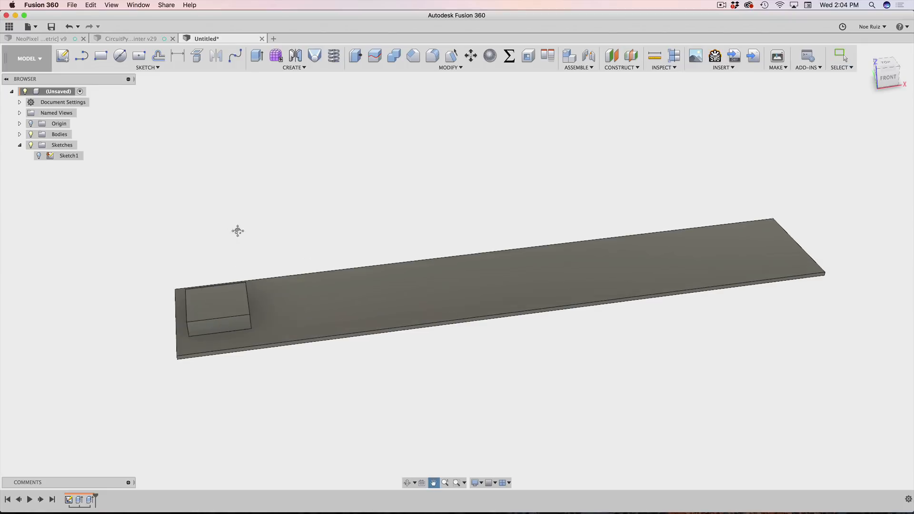
# Step: Start a Features-type rectangular pattern of Extrude2 and activate direction selection
pyautogui.write('s')
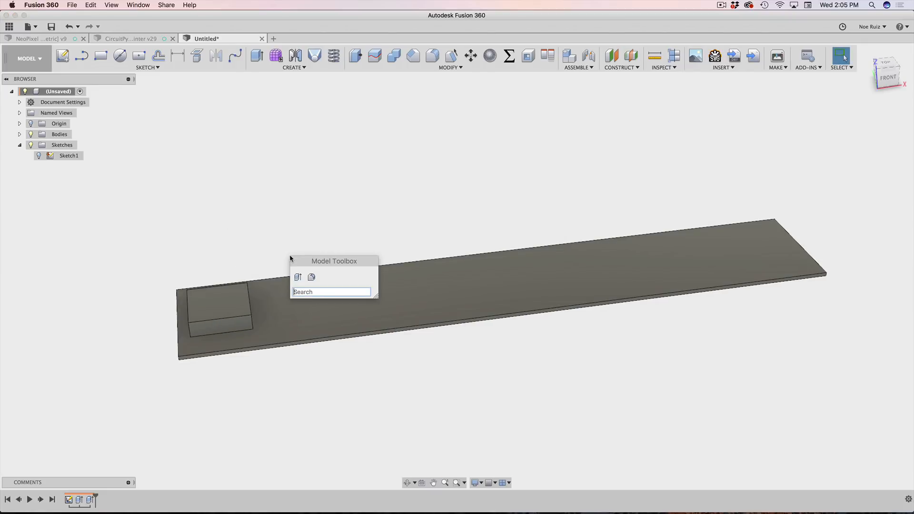
pyautogui.write('patt')
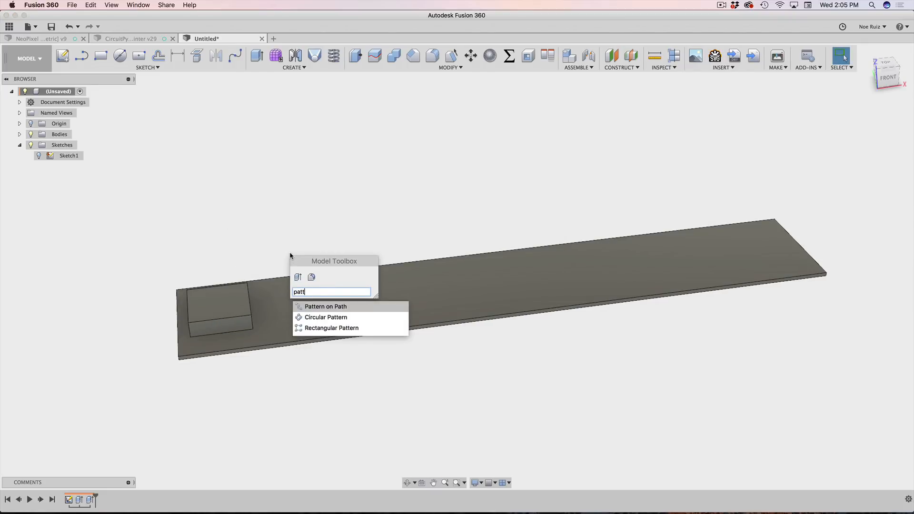
pyautogui.click(349, 327)
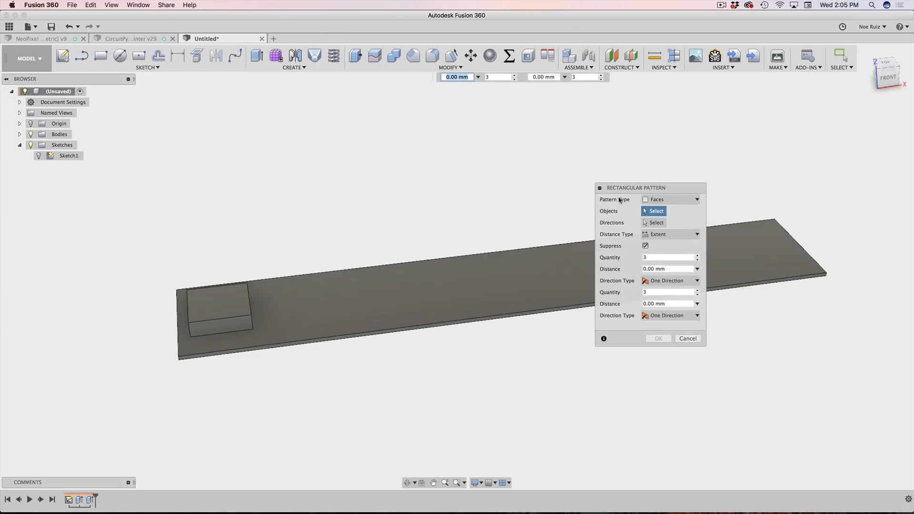
pyautogui.click(662, 199)
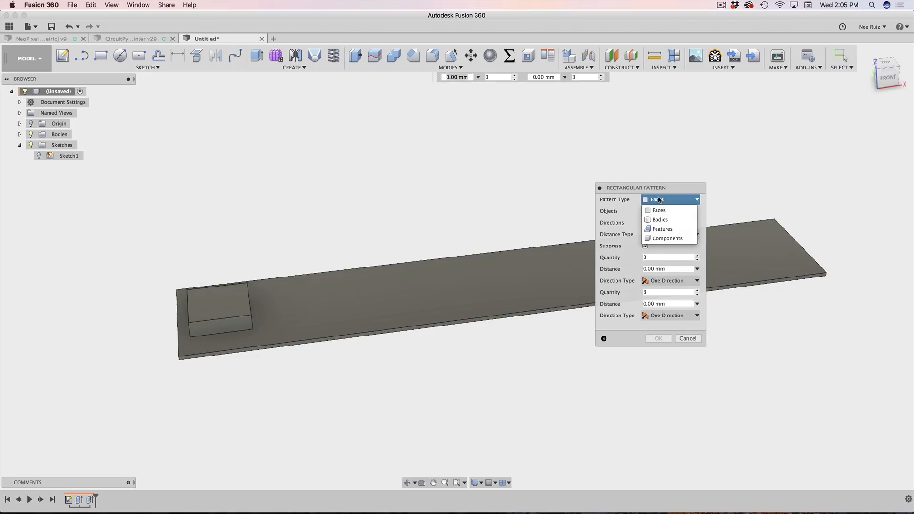
pyautogui.click(665, 231)
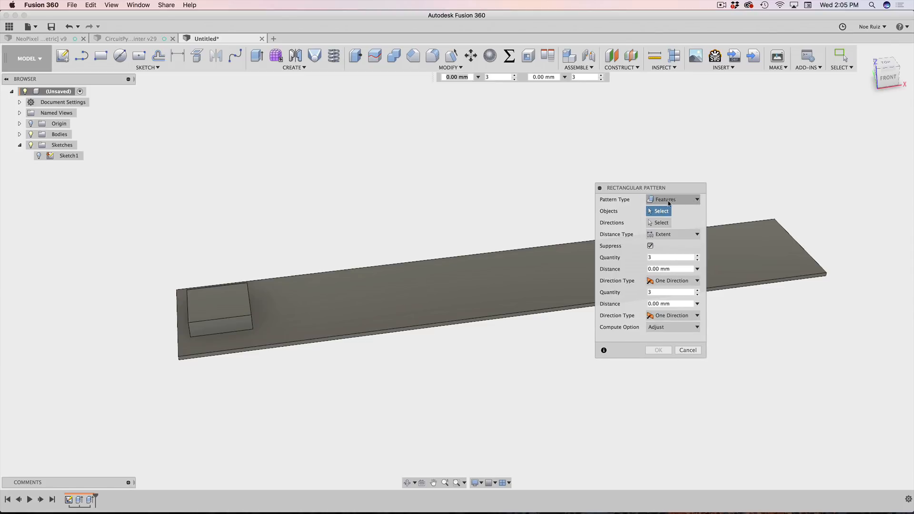
pyautogui.click(89, 500)
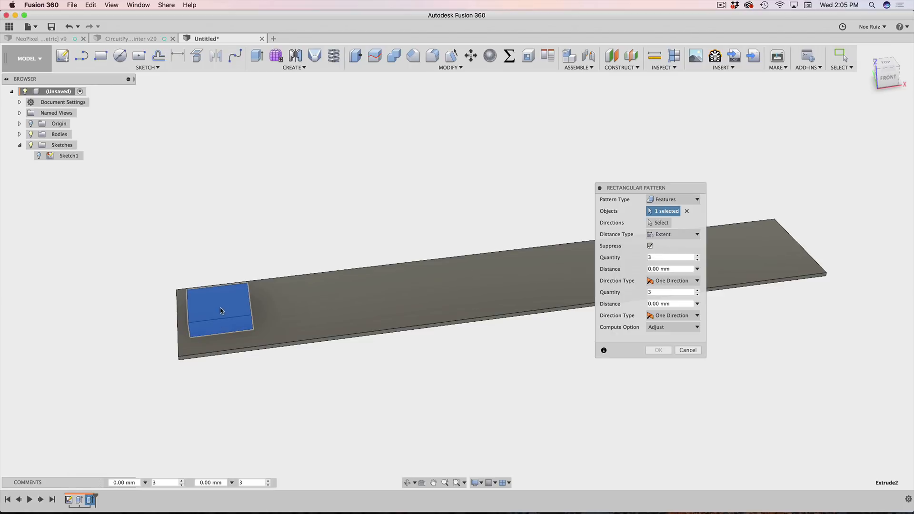
pyautogui.scroll(2, 357, 272)
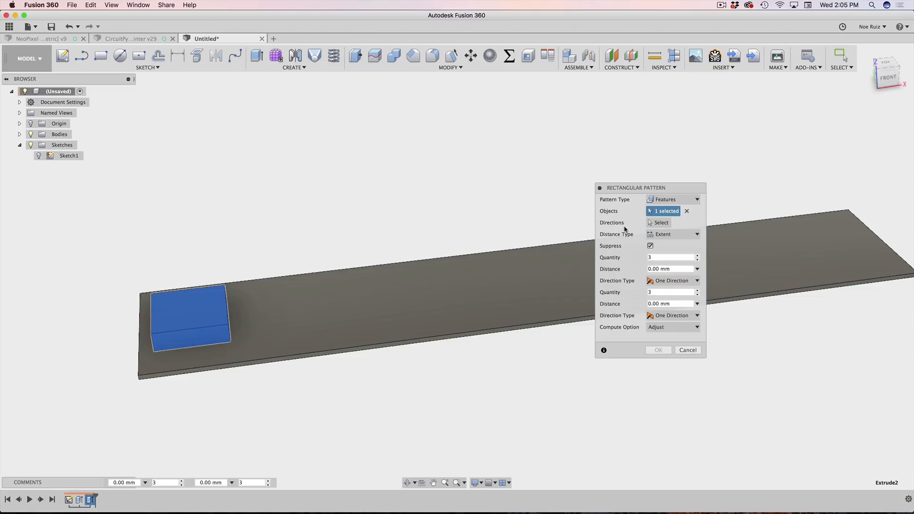
pyautogui.click(662, 225)
pyautogui.scroll(-2, 357, 238)
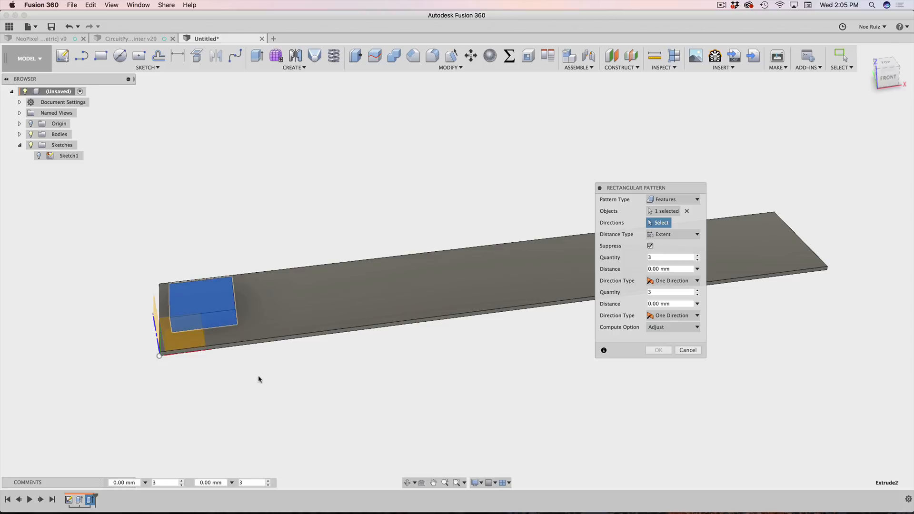
# Step: Run the pattern along the strip's long edge, previewing a distance of about 18 mm
pyautogui.click(178, 357)
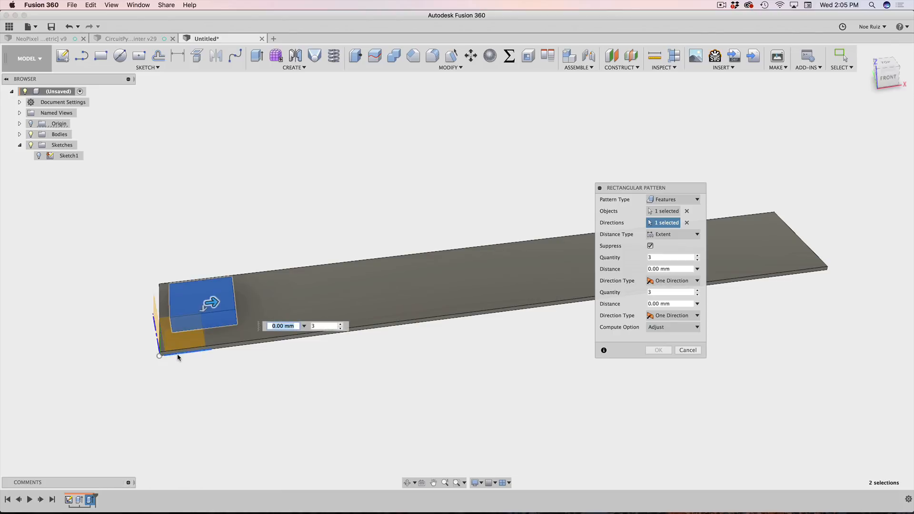
pyautogui.moveTo(213, 302); pyautogui.dragTo(395, 280)
pyautogui.keyDown('shift'); pyautogui.moveTo(339, 234); pyautogui.dragTo(431, 229, button='middle'); pyautogui.keyUp('shift')
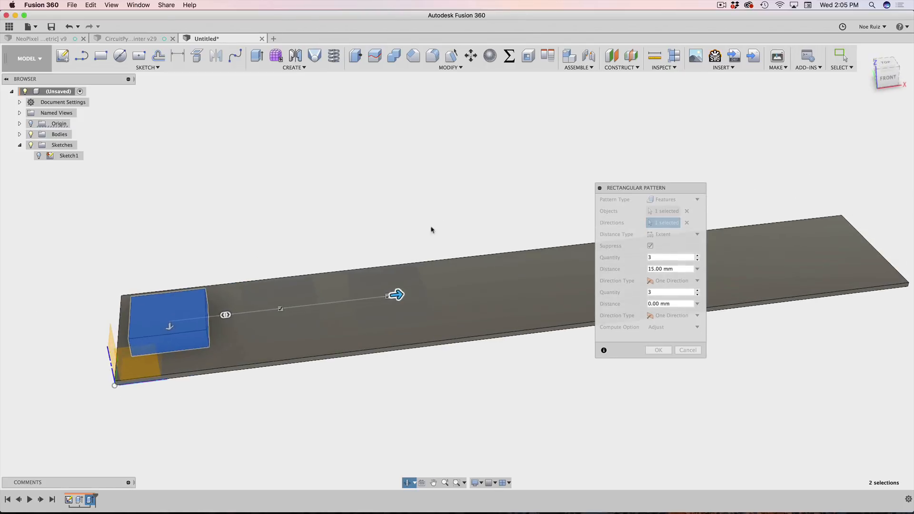
pyautogui.moveTo(399, 295); pyautogui.dragTo(439, 290)
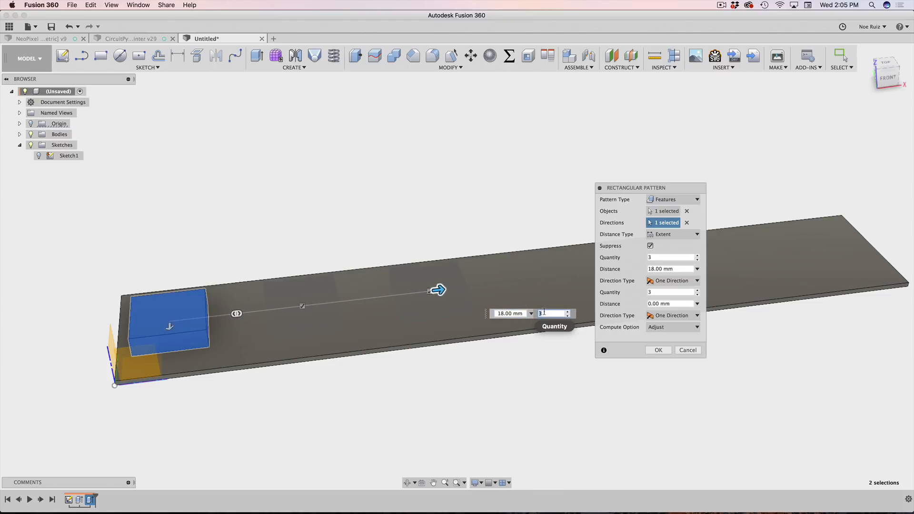
# Step: Set the pattern quantity to pixelCount and the distance to PixelPitch
pyautogui.write('pic')
pyautogui.press('BackSpace')
pyautogui.write('x')
pyautogui.press('Down')
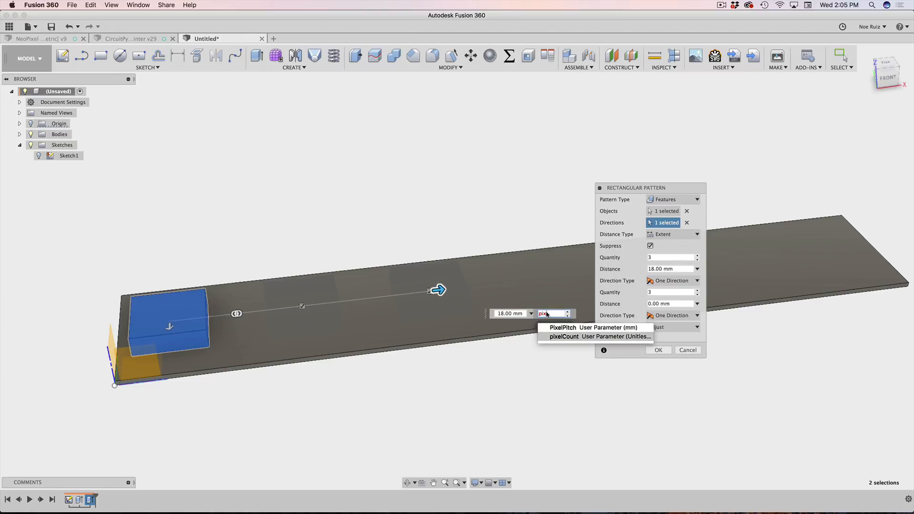
pyautogui.click(562, 337)
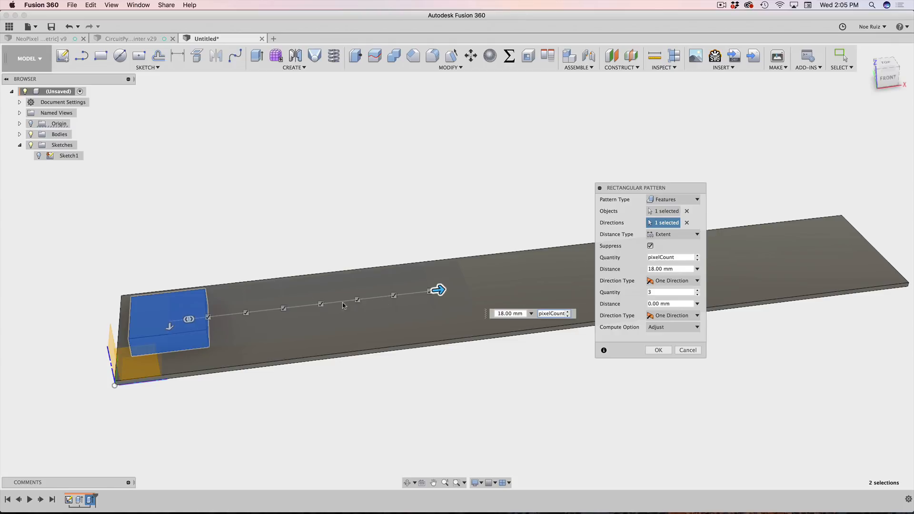
pyautogui.moveTo(523, 314); pyautogui.dragTo(463, 310)
pyautogui.write('PixelPitch')
pyautogui.press('Return')
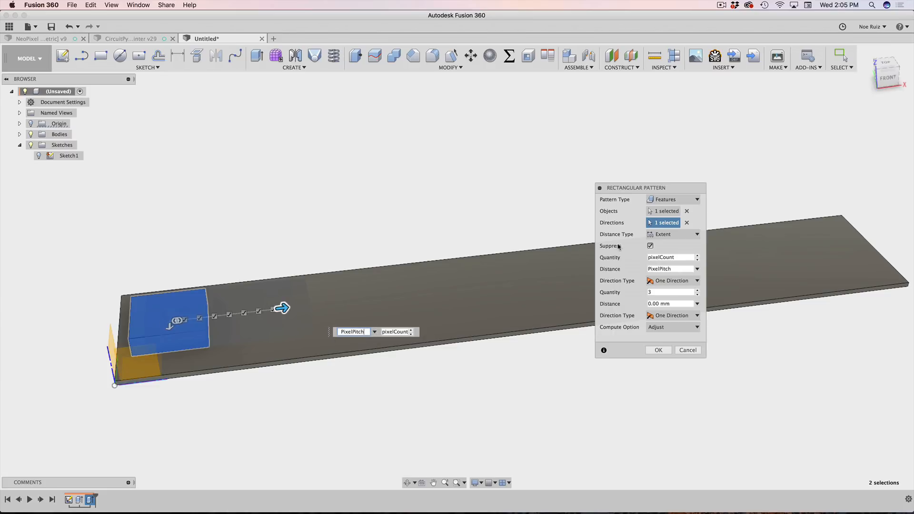
# Step: Switch Distance Type to Spacing with PixelPitch and commit the eight-block pattern
pyautogui.click(672, 237)
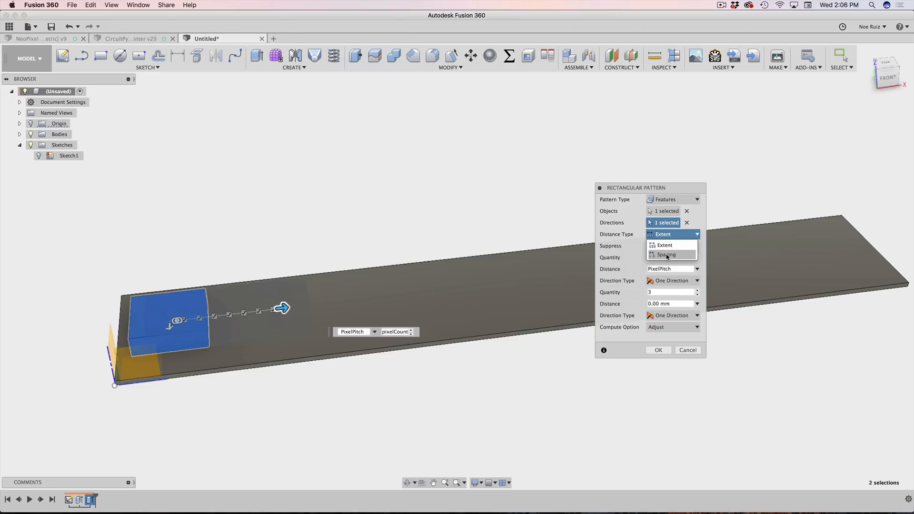
pyautogui.click(667, 255)
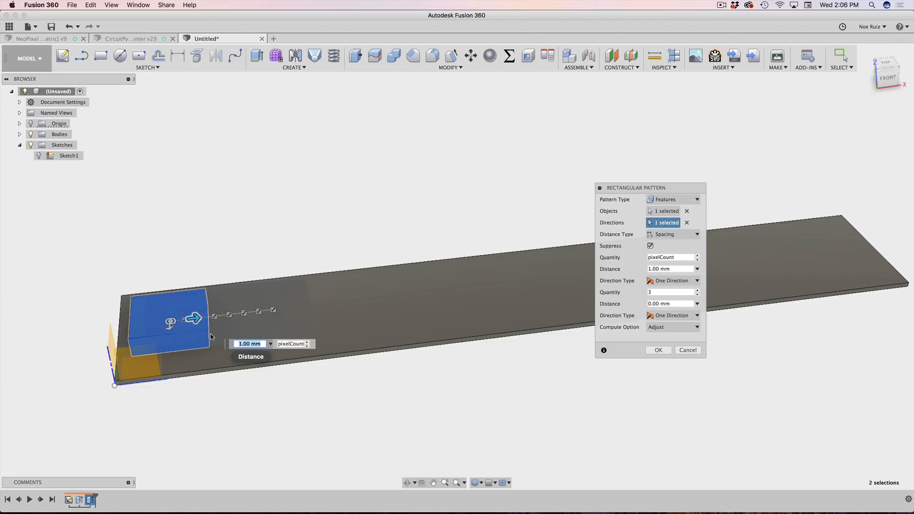
pyautogui.write('PixelPitch')
pyautogui.press('Return')
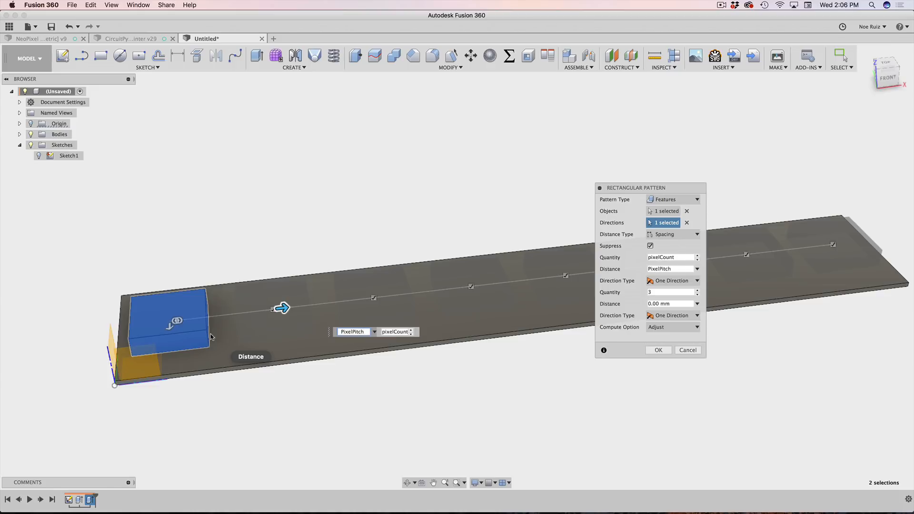
pyautogui.keyDown('shift'); pyautogui.moveTo(265, 272); pyautogui.dragTo(315, 220, button='middle'); pyautogui.keyUp('shift')
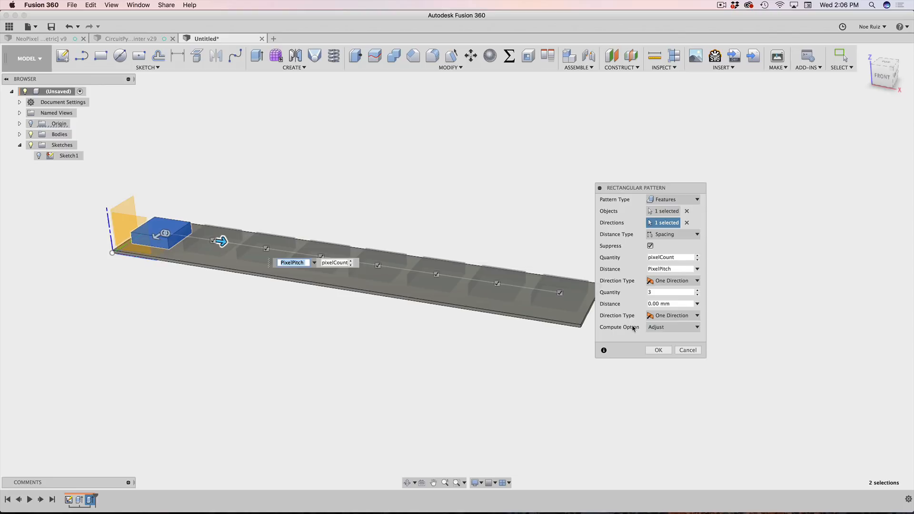
pyautogui.press('Return')
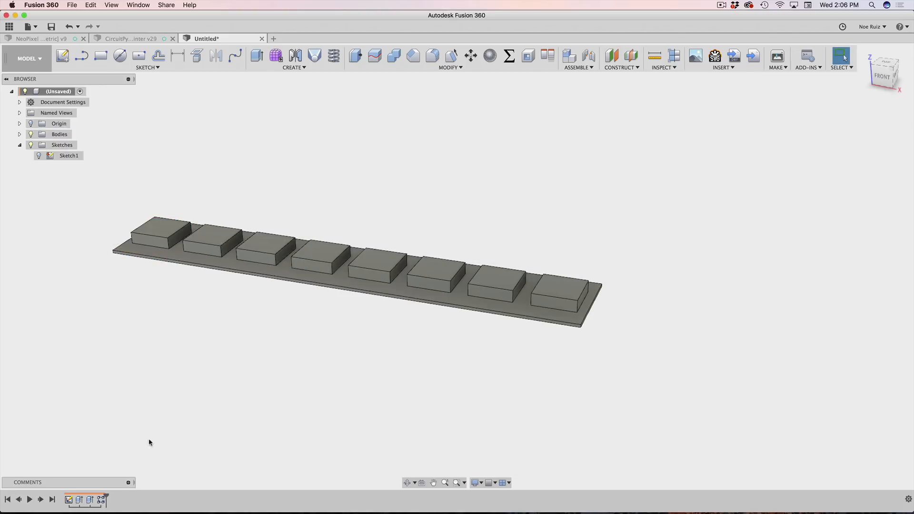
# Step: Highlight the patterned blocks and orbit around the strip to inspect them
pyautogui.click(101, 500)
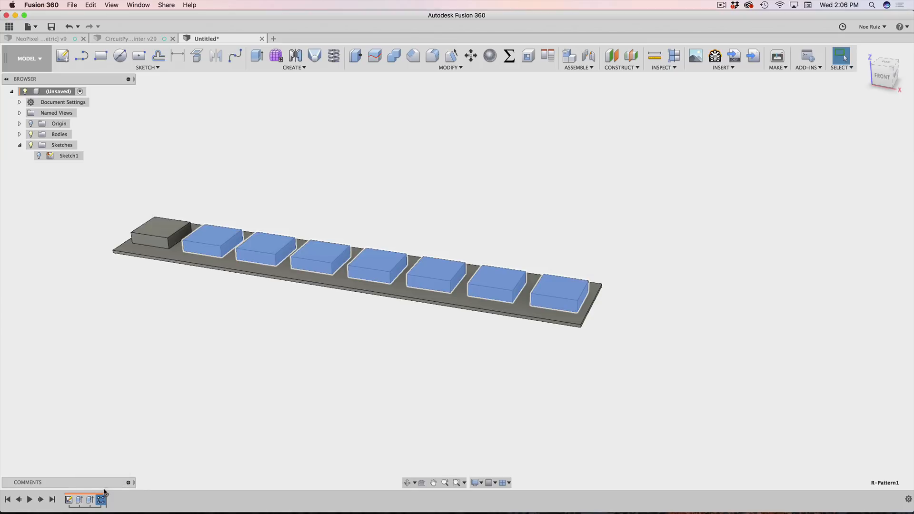
pyautogui.click(167, 319)
pyautogui.keyDown('shift'); pyautogui.moveTo(167, 319); pyautogui.dragTo(213, 346, button='middle'); pyautogui.keyUp('shift')
pyautogui.scroll(2, 417, 238)
pyautogui.scroll(-3, 417, 238)
pyautogui.click(212, 345)
pyautogui.scroll(-2, 212, 345)
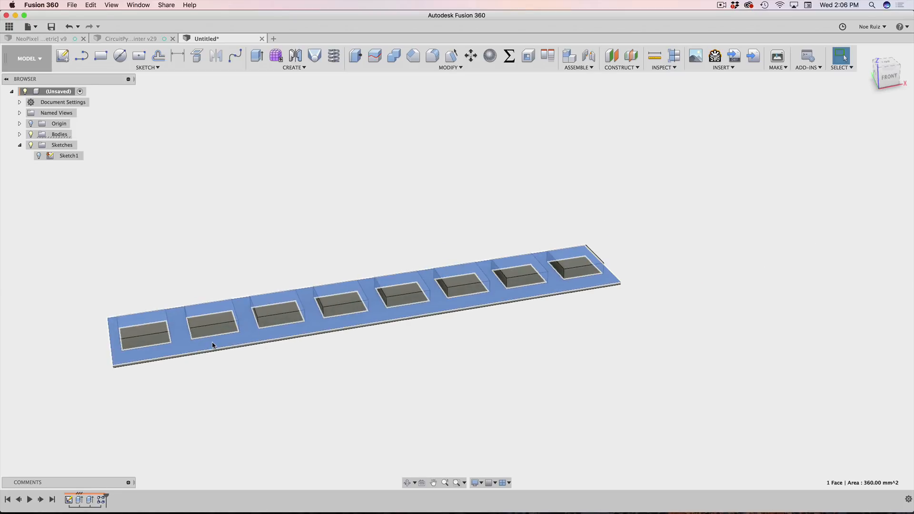
pyautogui.click(323, 372)
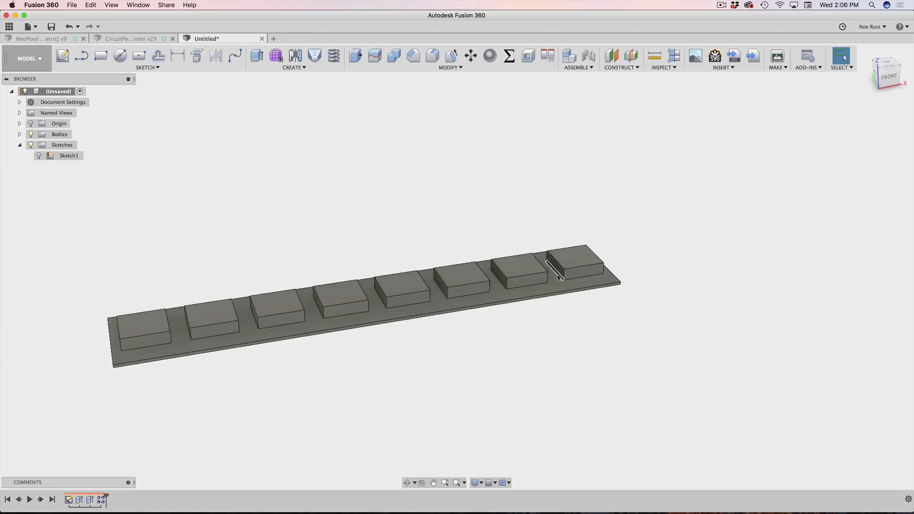
pyautogui.keyDown('shift'); pyautogui.moveTo(630, 270); pyautogui.dragTo(511, 269, button='middle'); pyautogui.keyUp('shift')
pyautogui.scroll(8, 302, 267)
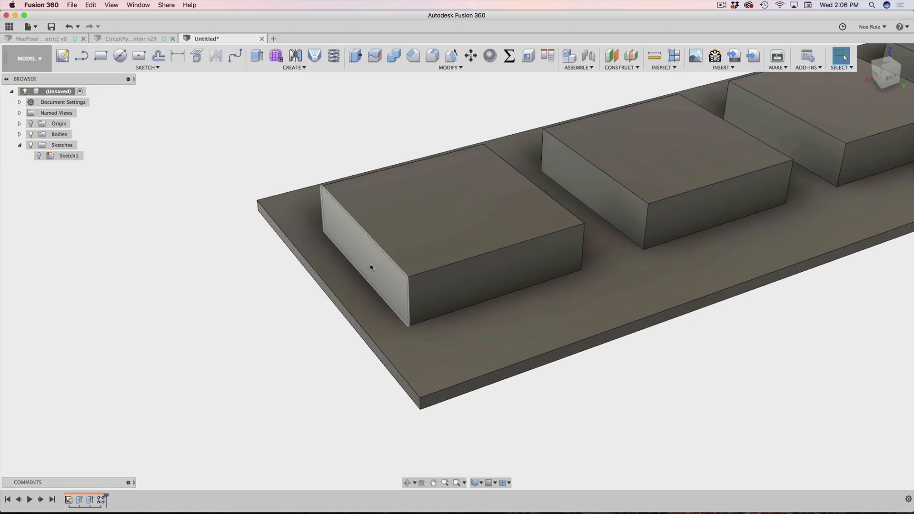
# Step: Measure the 1 mm margin between a block's side face and the plate edge
pyautogui.click(360, 266)
pyautogui.scroll(5, 336, 302)
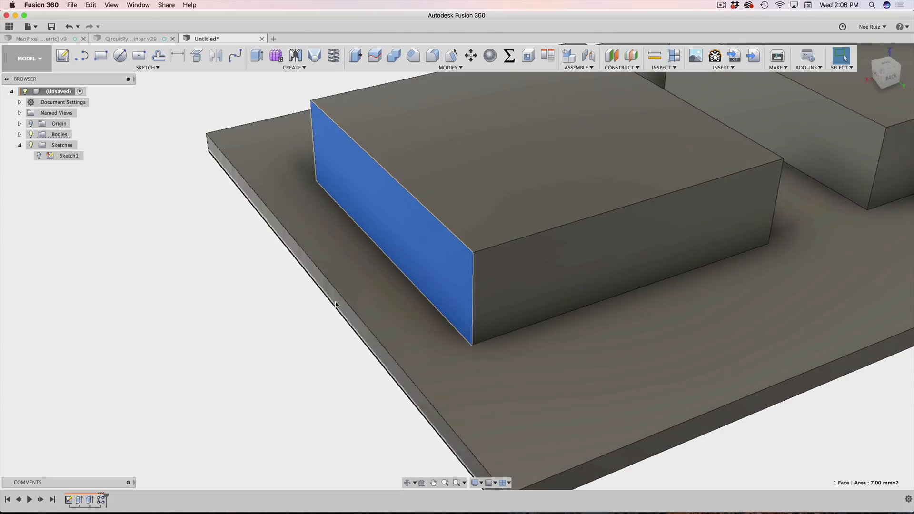
pyautogui.keyDown('shift'); pyautogui.click(337, 303); pyautogui.keyUp('shift')
pyautogui.scroll(-6, 337, 303)
pyautogui.scroll(-5, 879, 434)
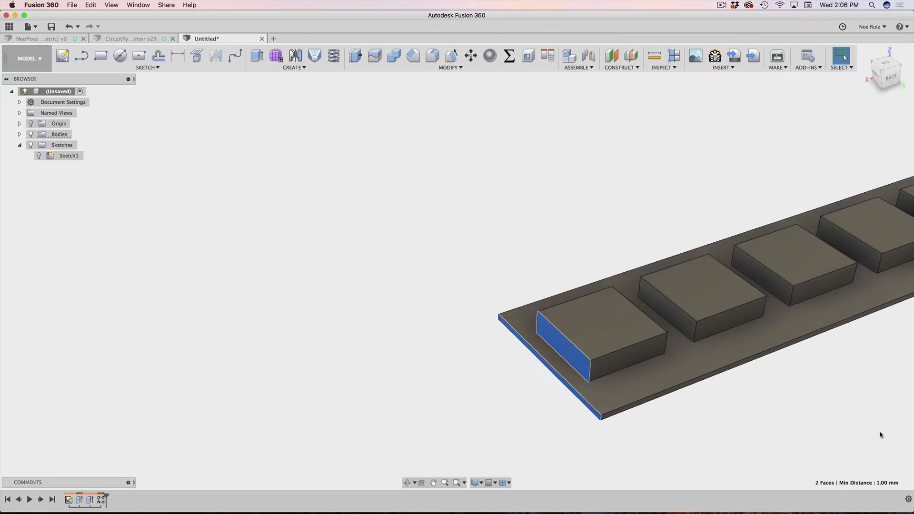
# Step: Measure the 1 mm margin between the right-end block and the plate's side face
pyautogui.moveTo(879, 434); pyautogui.dragTo(324, 452, button='middle')
pyautogui.keyDown('shift'); pyautogui.moveTo(659, 349); pyautogui.dragTo(381, 333, button='middle'); pyautogui.keyUp('shift')
pyautogui.scroll(4, 671, 370)
pyautogui.scroll(3, 619, 352)
pyautogui.click(564, 341)
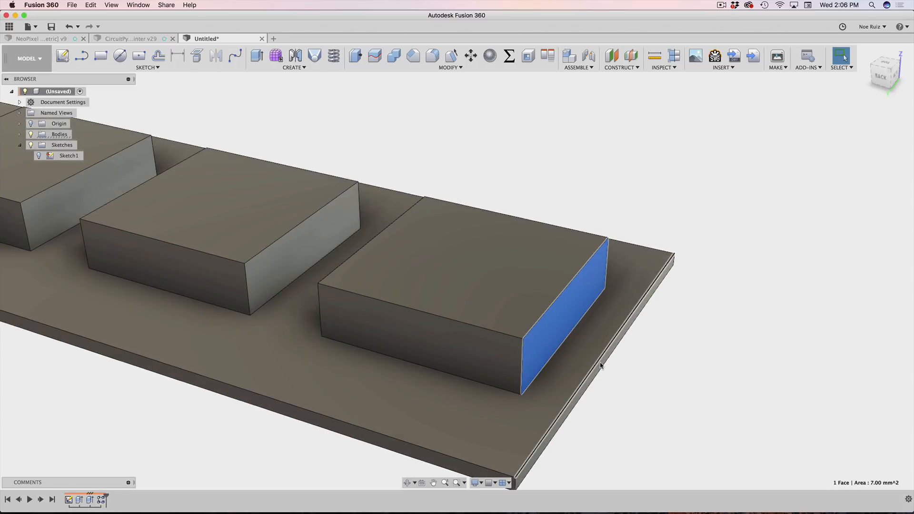
pyautogui.scroll(4, 602, 363)
pyautogui.keyDown('shift'); pyautogui.click(603, 361); pyautogui.keyUp('shift')
pyautogui.click(604, 362)
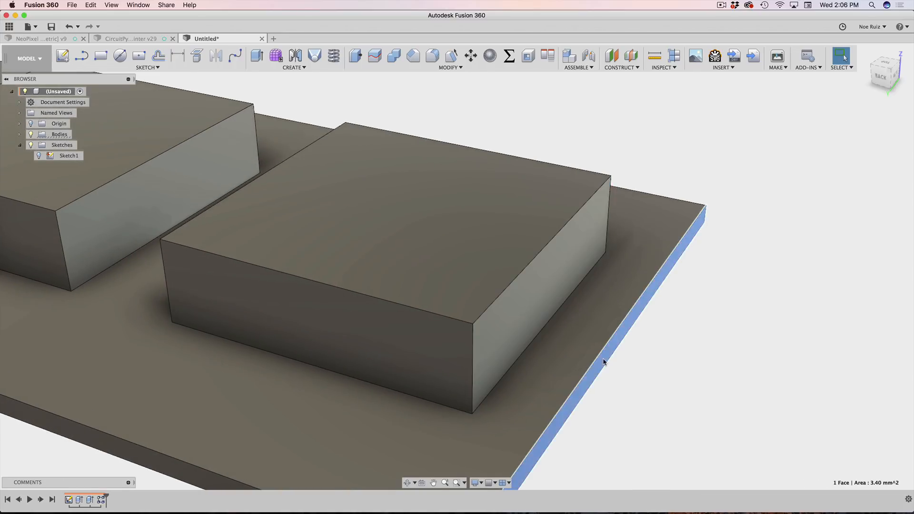
pyautogui.scroll(-3, 601, 357)
pyautogui.scroll(-2, 599, 355)
pyautogui.keyDown('shift'); pyautogui.click(557, 312); pyautogui.keyUp('shift')
pyautogui.scroll(-3, 557, 312)
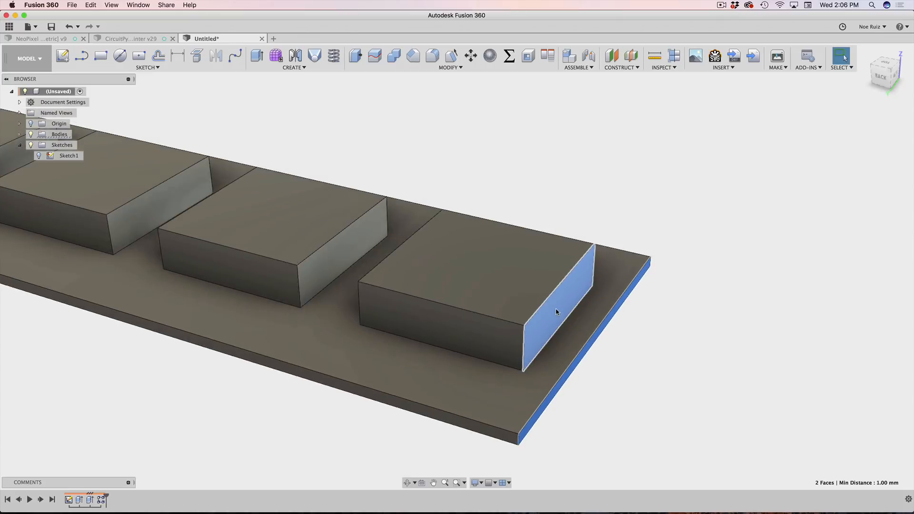
pyautogui.click(519, 167)
# Step: Measure the 2 mm gap between the end block and its neighbouring block
pyautogui.keyDown('shift'); pyautogui.moveTo(506, 173); pyautogui.dragTo(438, 262, button='middle'); pyautogui.keyUp('shift')
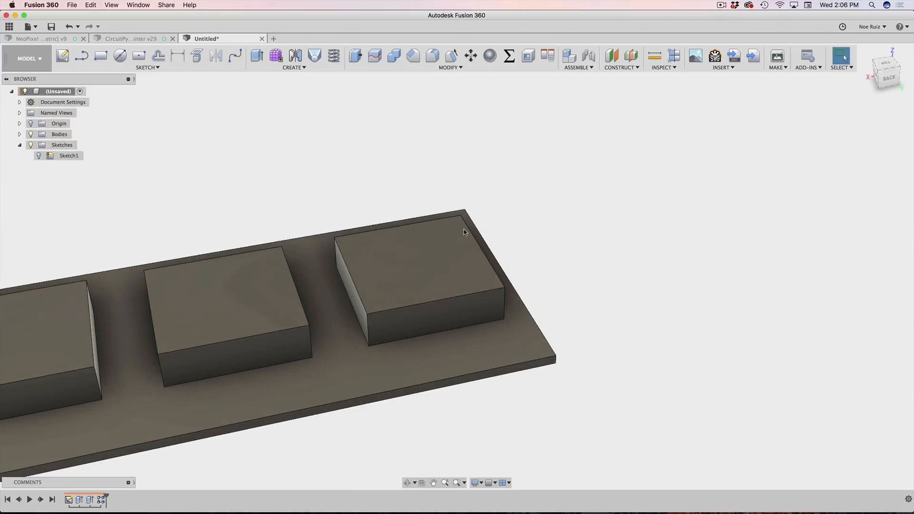
pyautogui.click(438, 262)
pyautogui.click(242, 294)
pyautogui.click(257, 204)
pyautogui.scroll(3, 269, 253)
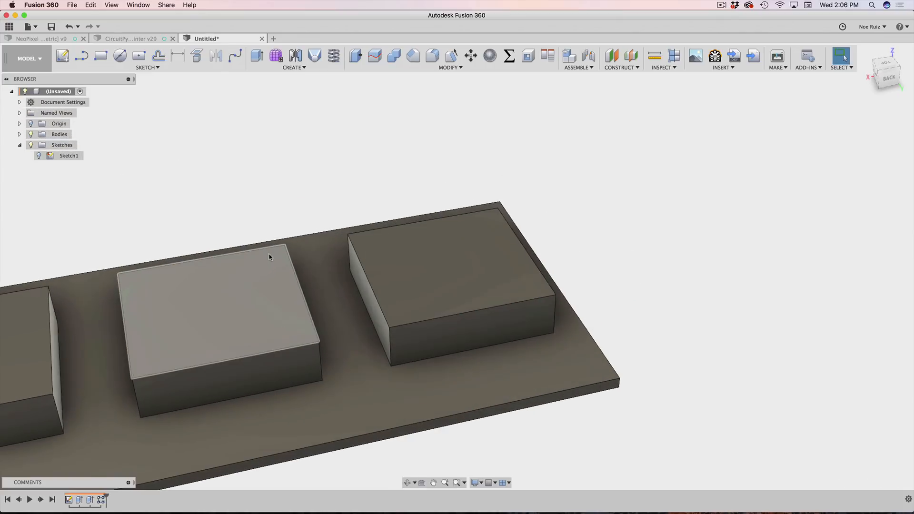
pyautogui.scroll(-3, 270, 253)
pyautogui.scroll(3, 324, 273)
pyautogui.click(344, 278)
pyautogui.keyDown('shift'); pyautogui.moveTo(320, 265); pyautogui.dragTo(278, 253, button='middle'); pyautogui.keyUp('shift')
pyautogui.keyDown('shift'); pyautogui.click(379, 299); pyautogui.keyUp('shift')
pyautogui.scroll(-5, 443, 290)
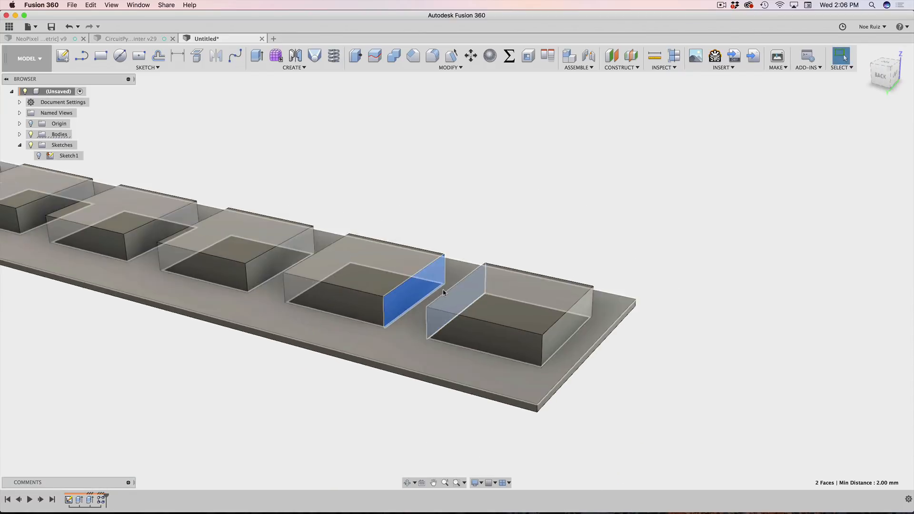
pyautogui.scroll(-3, 332, 366)
pyautogui.click(306, 358)
# Step: Confirm the 1 mm margin between the end block's bottom edge and the plate edge
pyautogui.keyDown('shift'); pyautogui.moveTo(263, 357); pyautogui.dragTo(295, 345, button='middle'); pyautogui.keyUp('shift')
pyautogui.scroll(3, 462, 334)
pyautogui.click(428, 326)
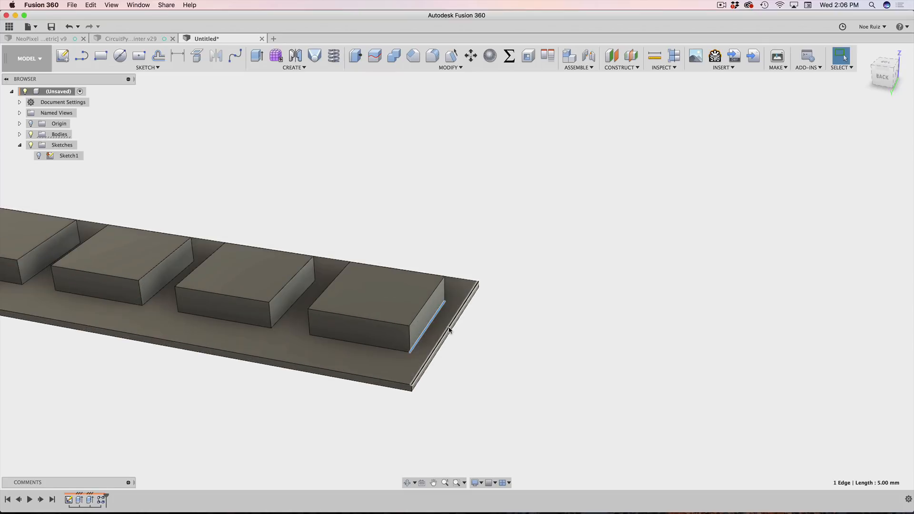
pyautogui.keyDown('shift'); pyautogui.click(449, 328); pyautogui.keyUp('shift')
pyautogui.scroll(-3, 449, 327)
pyautogui.keyDown('shift'); pyautogui.moveTo(327, 318); pyautogui.dragTo(369, 316, button='middle'); pyautogui.keyUp('shift')
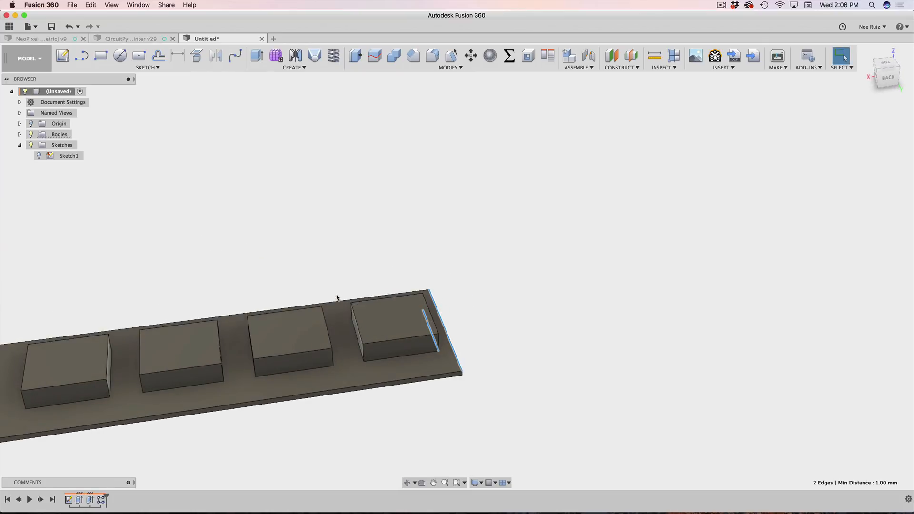
pyautogui.click(334, 251)
pyautogui.scroll(-4, 335, 251)
pyautogui.scroll(-3, 381, 222)
# Step: View an LED face in the CircuitPython Painter v29 design, then move to Chrome
pyautogui.moveTo(302, 224); pyautogui.dragTo(410, 220, button='middle')
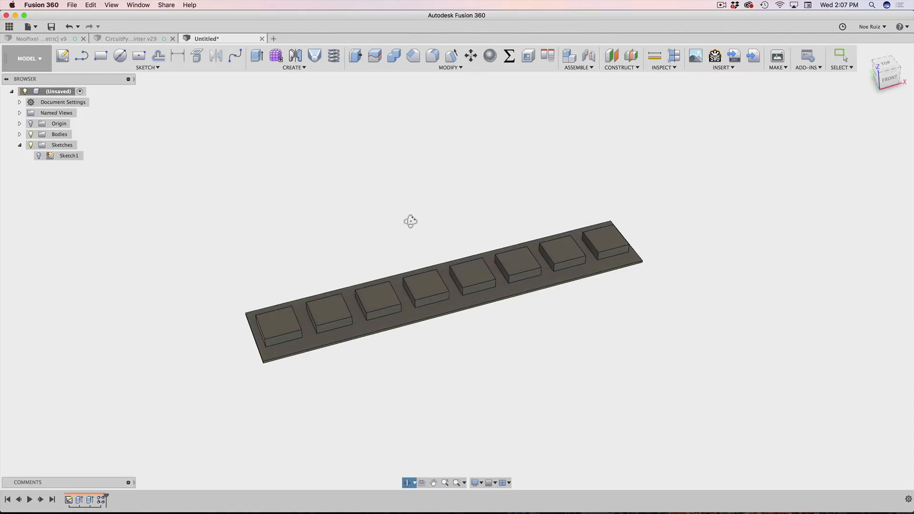
pyautogui.scroll(2, 287, 308)
pyautogui.scroll(-3, 289, 310)
pyautogui.scroll(3, 333, 347)
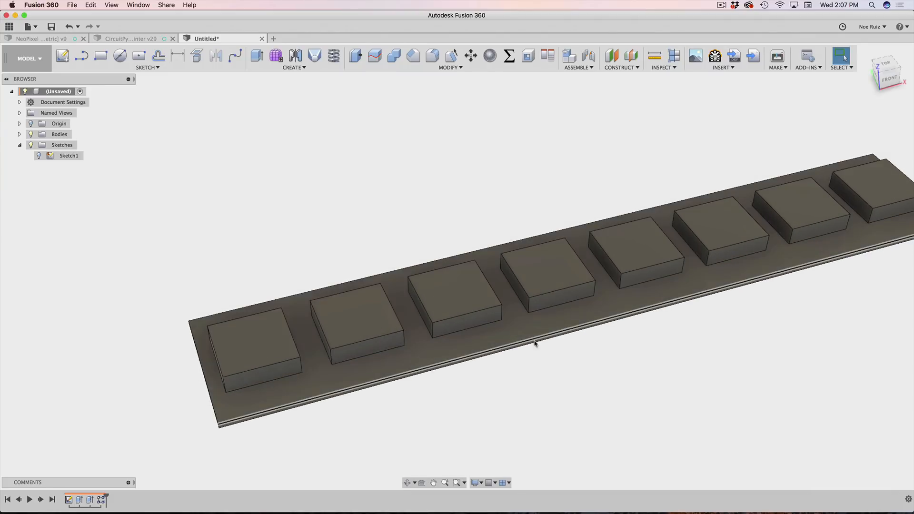
pyautogui.scroll(-2, 638, 292)
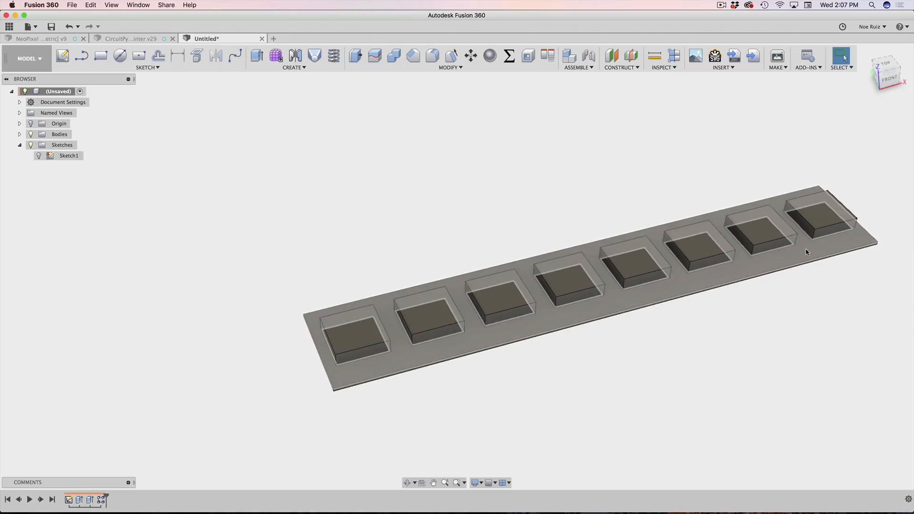
pyautogui.scroll(3, 589, 288)
pyautogui.scroll(-2, 137, 332)
pyautogui.moveTo(152, 241); pyautogui.dragTo(250, 204, button='middle')
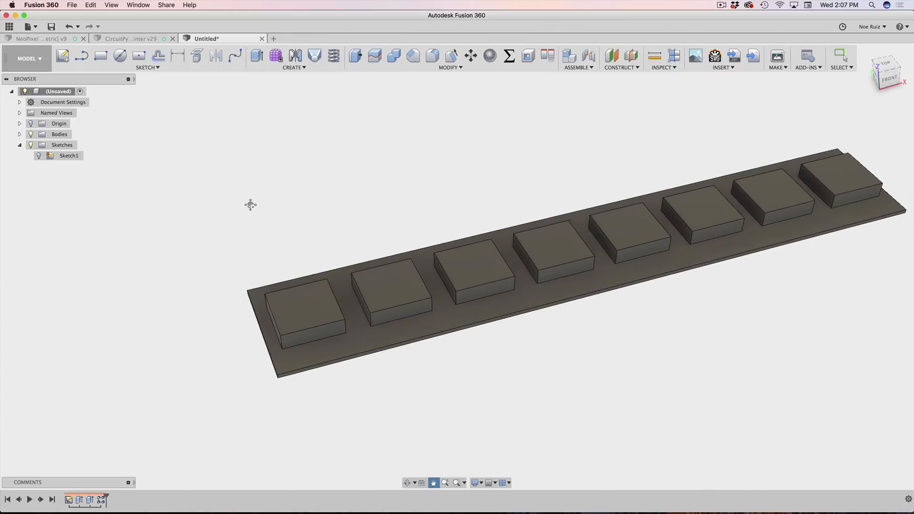
pyautogui.click(141, 38)
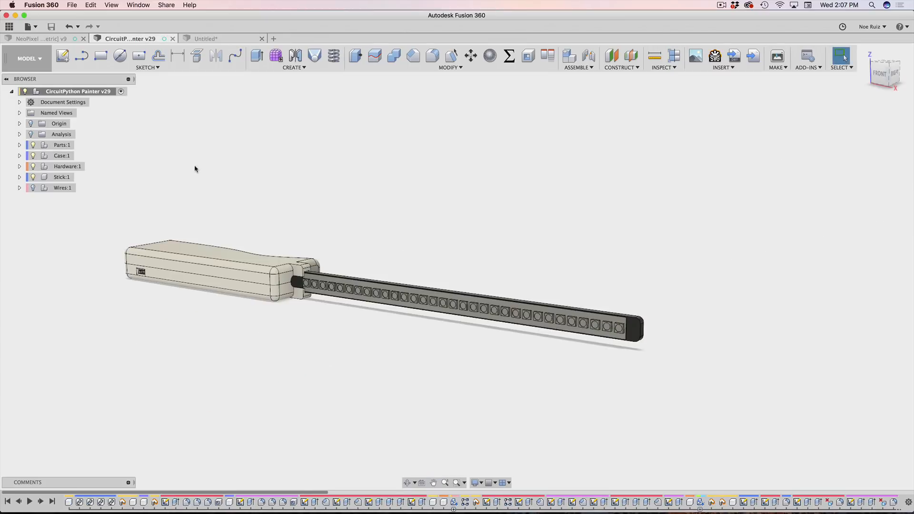
pyautogui.scroll(6, 385, 287)
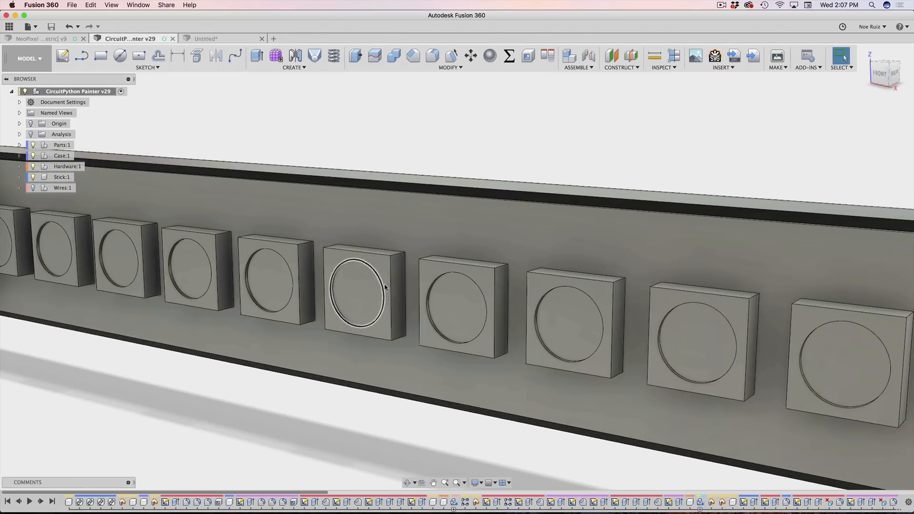
pyautogui.scroll(-5, 362, 289)
pyautogui.click(359, 287)
pyautogui.scroll(5, 365, 282)
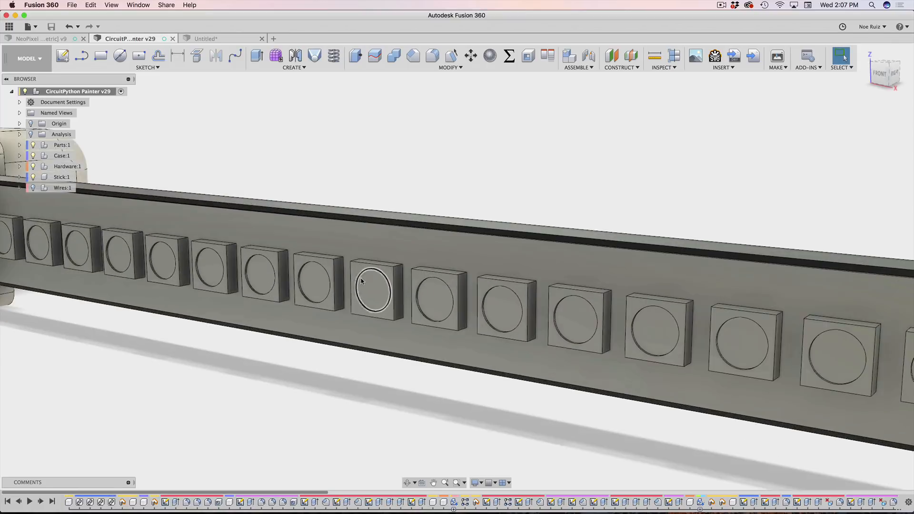
pyautogui.press('super+Tab')
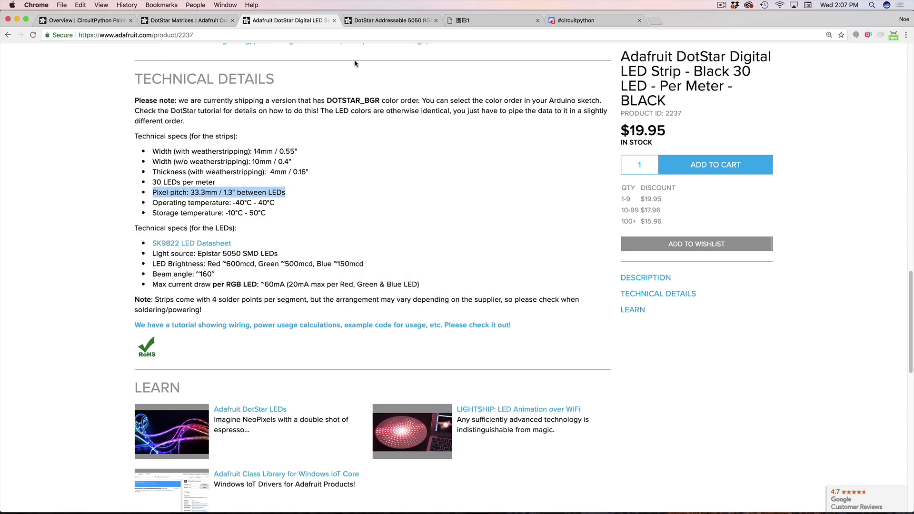
# Step: Browse the DotStar Addressable 5050 LED product page and its scattered-LEDs photo
pyautogui.scroll(10, 409, 190)
pyautogui.click(381, 20)
pyautogui.scroll(10, 370, 240)
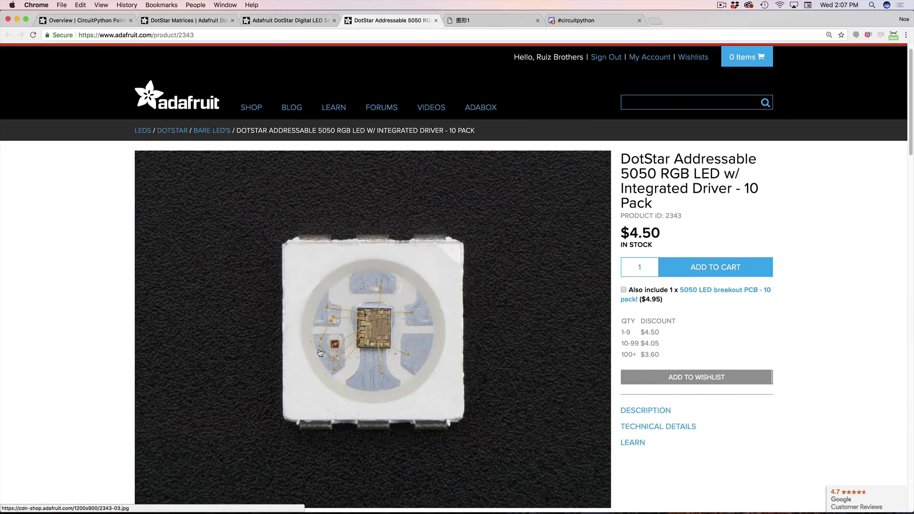
pyautogui.scroll(-2, 333, 336)
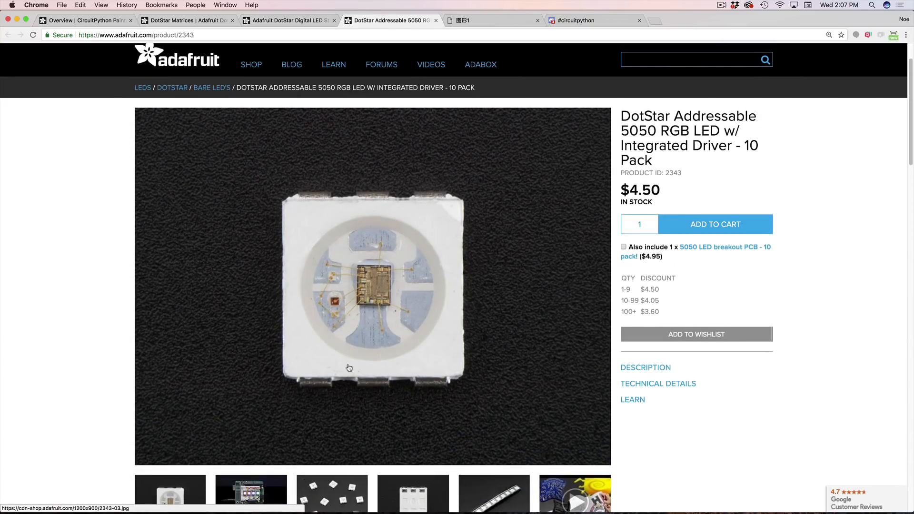
pyautogui.scroll(-3, 349, 368)
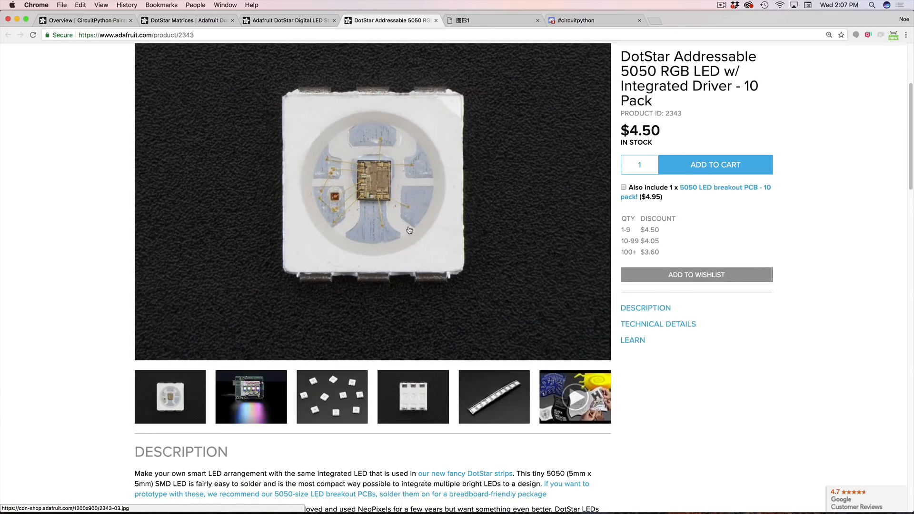
pyautogui.click(352, 381)
pyautogui.scroll(-15, 355, 381)
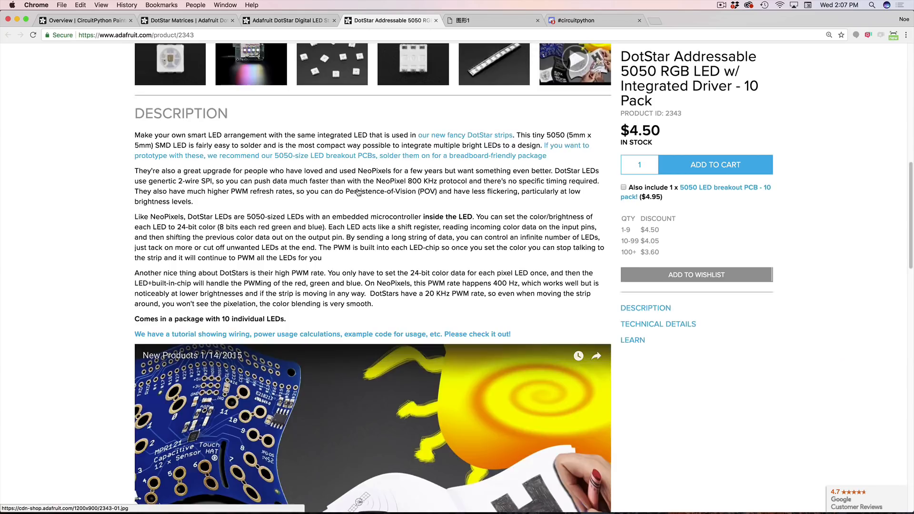
pyautogui.scroll(15, 360, 193)
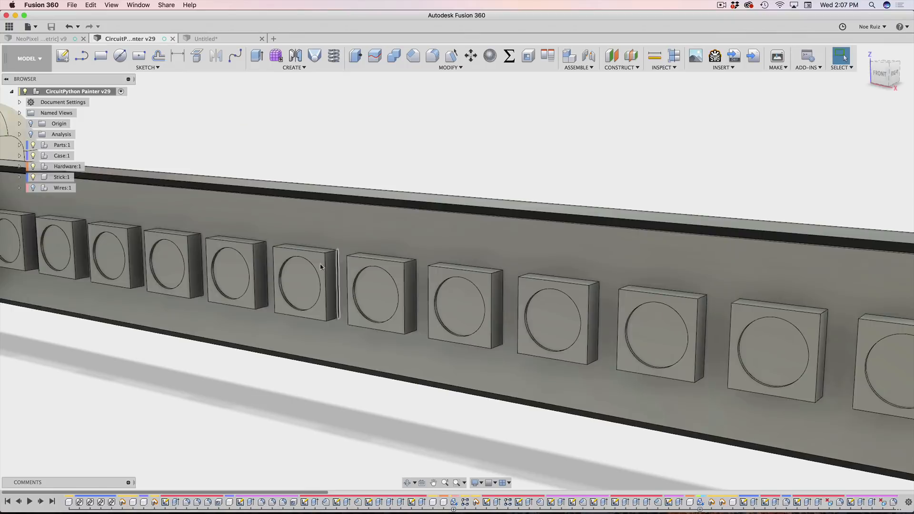
pyautogui.scroll(5, 319, 267)
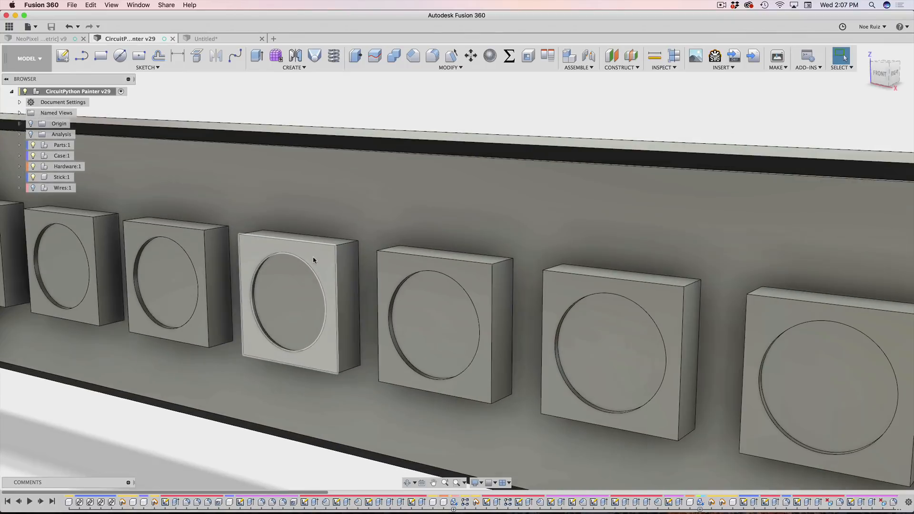
# Step: Measure the Painter's LED circle edge (4.00 mm diameter) and return to the Untitled strip
pyautogui.click(264, 262)
pyautogui.scroll(-5, 842, 482)
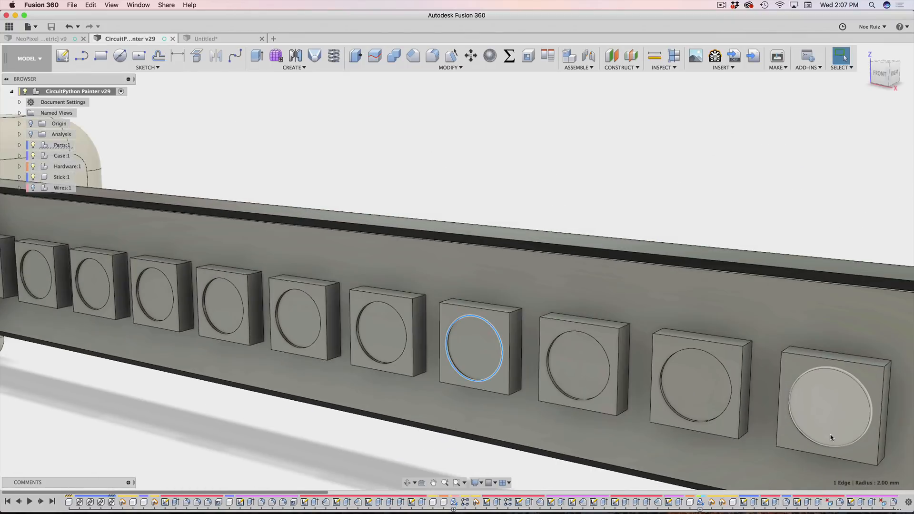
pyautogui.press('i')
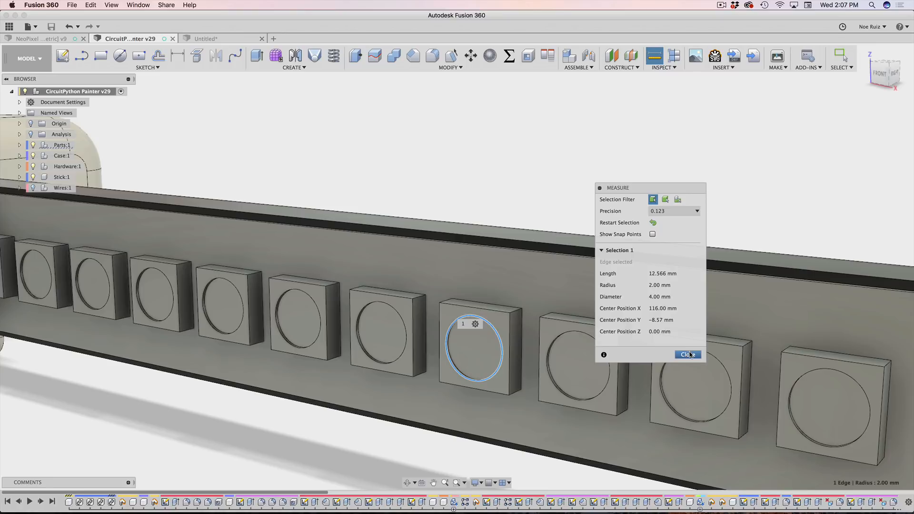
pyautogui.click(688, 355)
pyautogui.scroll(-5, 557, 237)
pyautogui.click(224, 38)
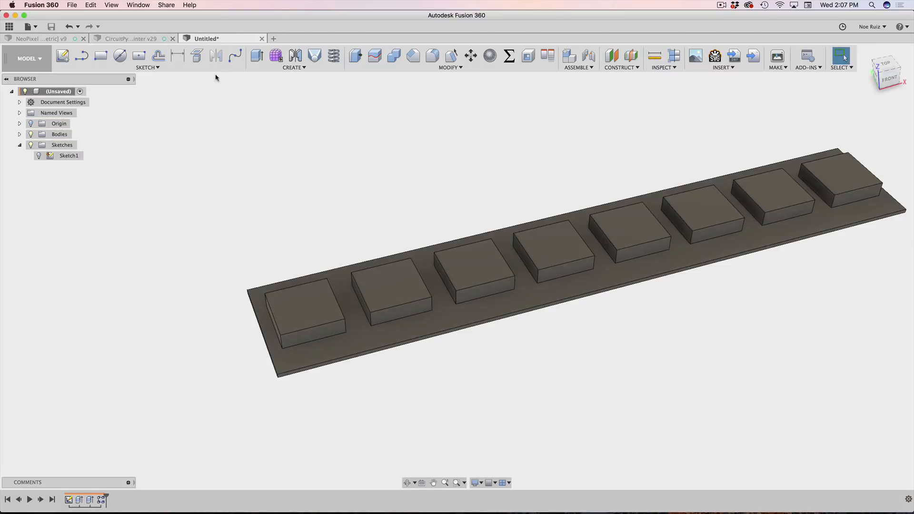
# Step: Start a sketch on the first block's top face, projecting that face
pyautogui.scroll(5, 316, 257)
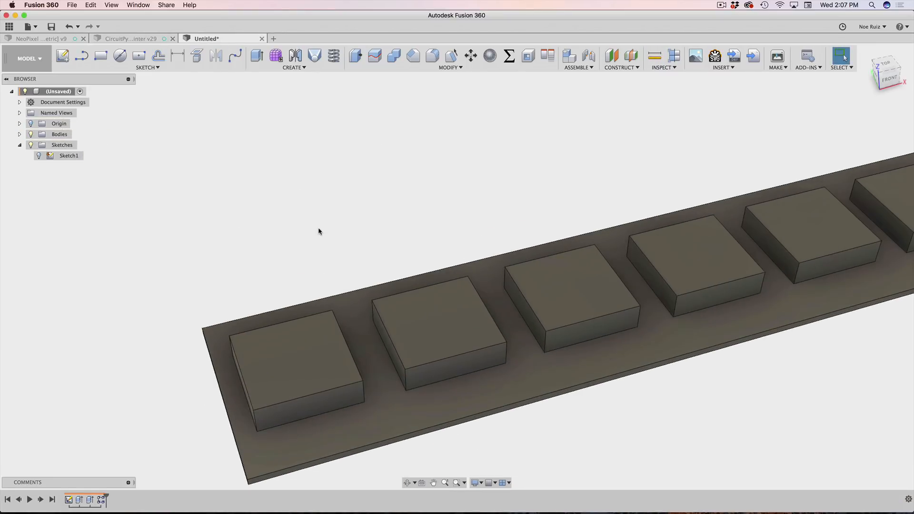
pyautogui.scroll(1, 290, 210)
pyautogui.scroll(3, 320, 313)
pyautogui.scroll(-1, 295, 331)
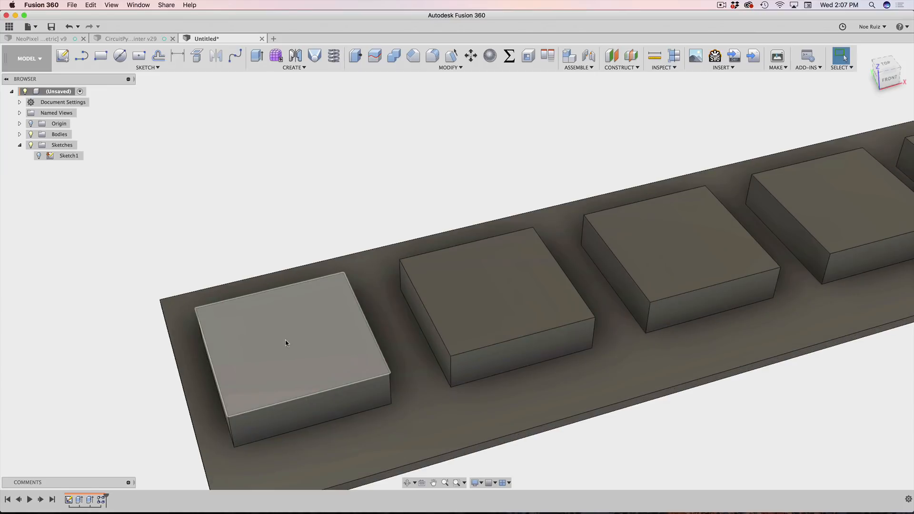
pyautogui.click(285, 340)
pyautogui.scroll(-2, 247, 305)
pyautogui.keyDown('shift'); pyautogui.moveTo(173, 257); pyautogui.dragTo(184, 241, button='middle'); pyautogui.keyUp('shift')
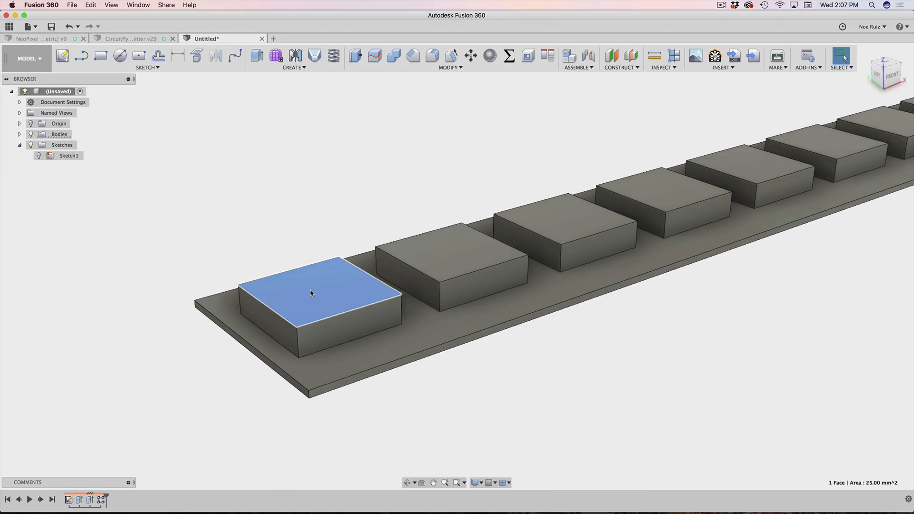
pyautogui.press('p')
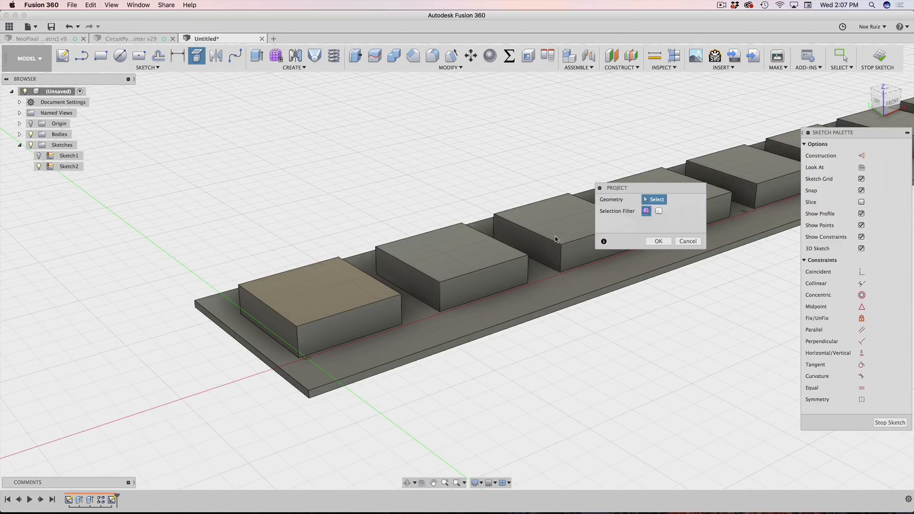
pyautogui.click(657, 242)
# Step: Draw a 4 mm diameter circle centred on the first block and finish the sketch
pyautogui.keyDown('shift'); pyautogui.moveTo(547, 163); pyautogui.dragTo(428, 211, button='middle'); pyautogui.keyUp('shift')
pyautogui.press('c')
pyautogui.moveTo(235, 201); pyautogui.dragTo(294, 167, button='middle')
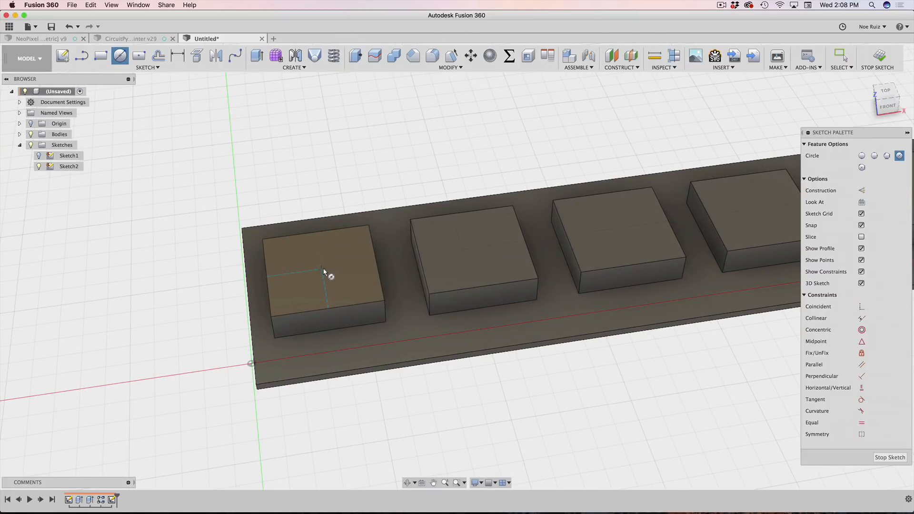
pyautogui.click(322, 270)
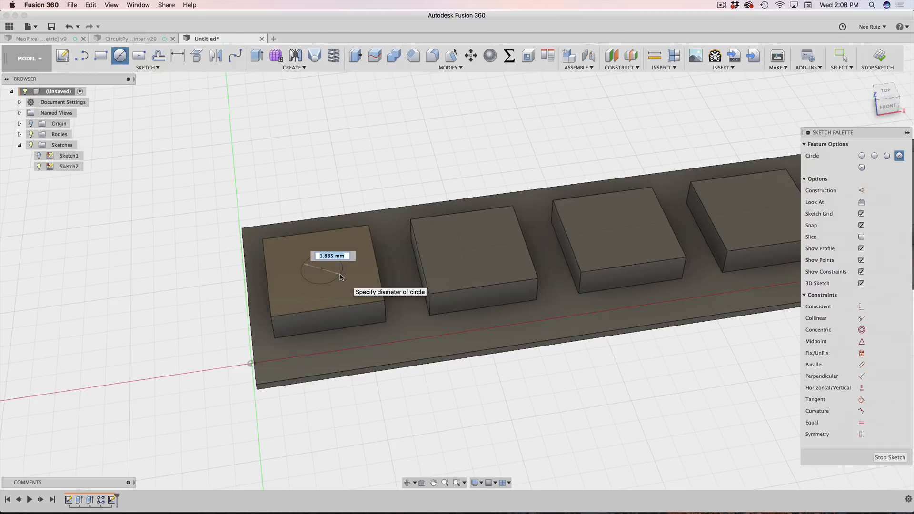
pyautogui.press('Return')
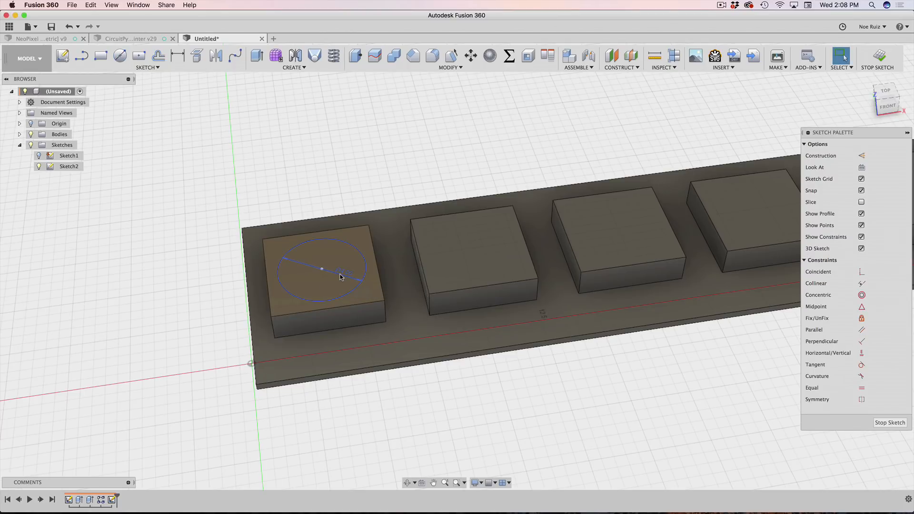
pyautogui.click(880, 57)
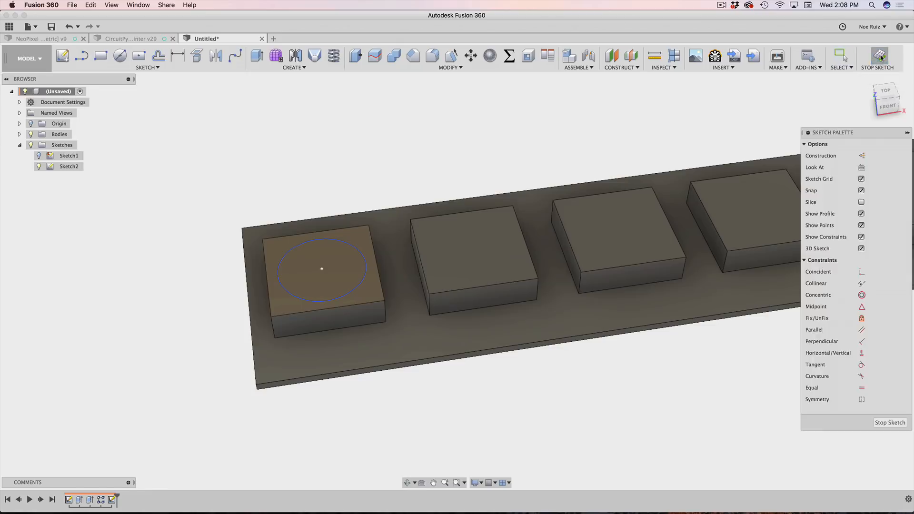
# Step: Extrude the circle -0.1 mm into the first block to form a shallow LED recess
pyautogui.press('e')
pyautogui.click(346, 256)
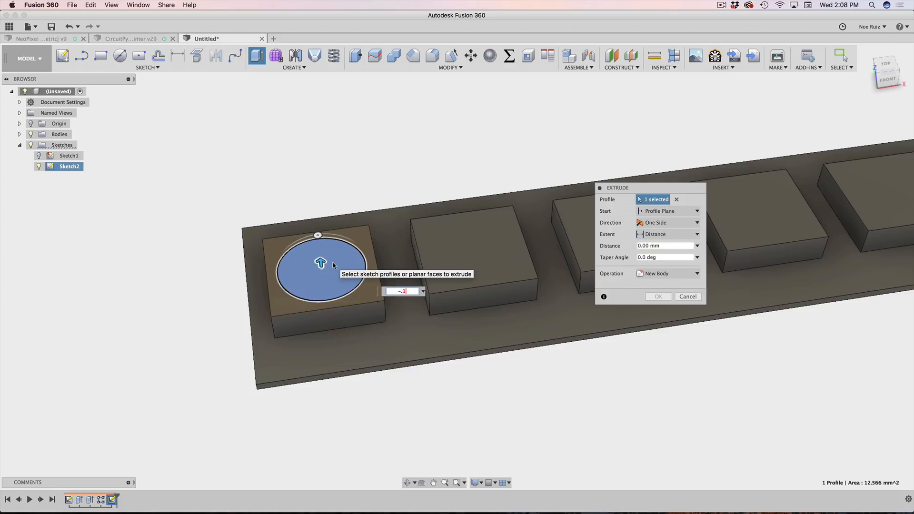
pyautogui.write('-.1')
pyautogui.press('Return')
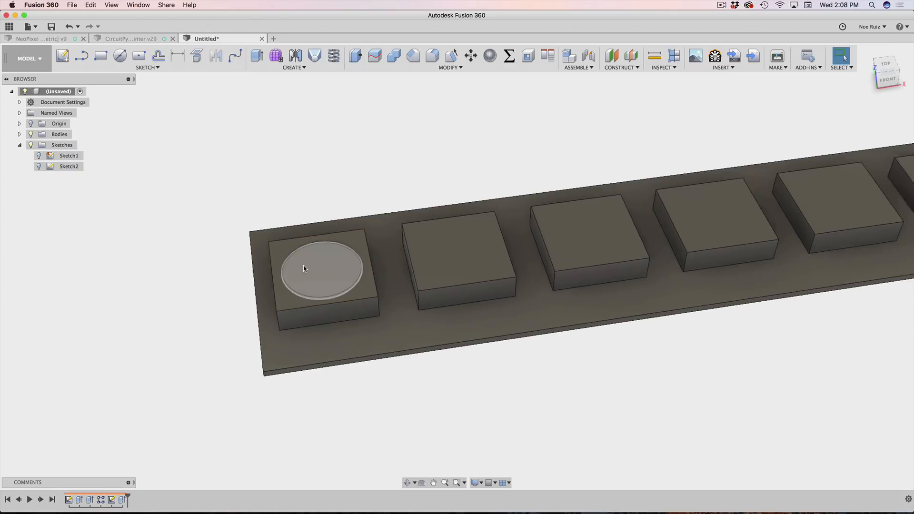
pyautogui.keyDown('shift'); pyautogui.moveTo(304, 266); pyautogui.dragTo(292, 240, button='middle'); pyautogui.keyUp('shift')
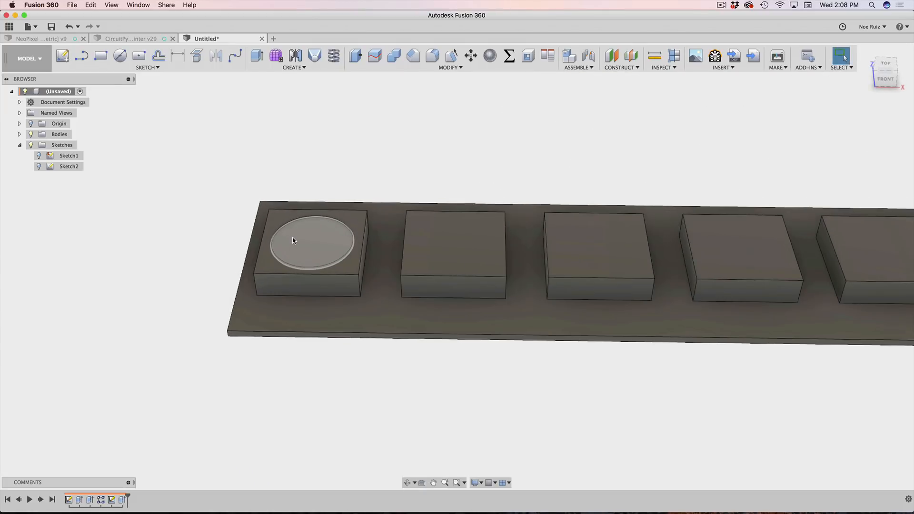
pyautogui.write('spat')
pyautogui.press('Down')
pyautogui.press('Down')
pyautogui.press('Down')
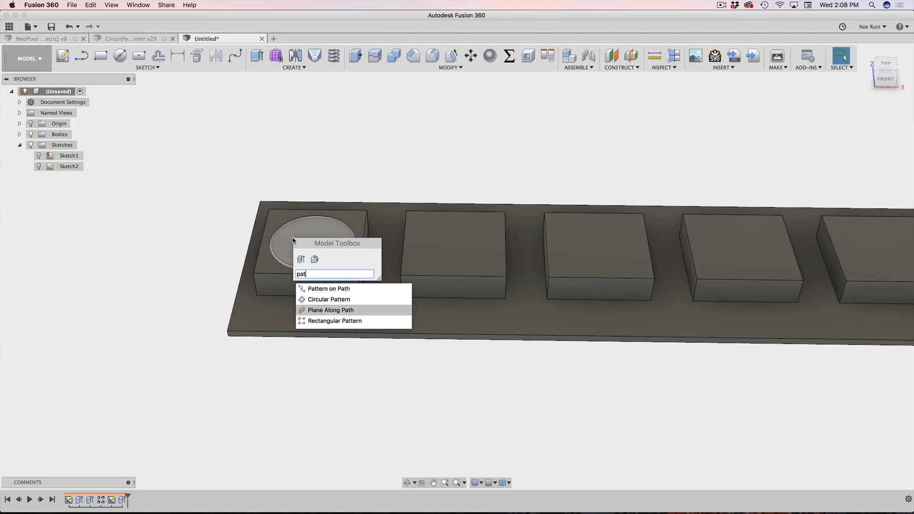
# Step: Rectangular-pattern the recess cut along the plate's long bottom edge with quantity pixelCount
pyautogui.press('Return')
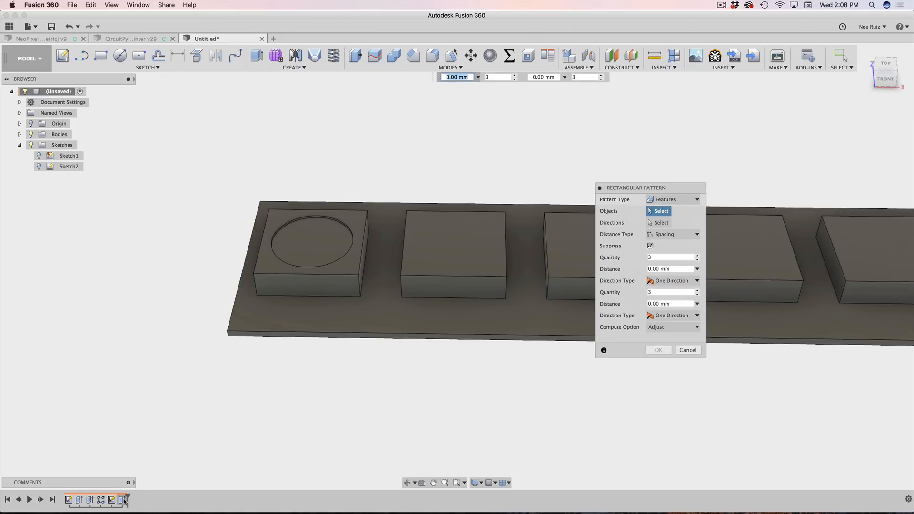
pyautogui.click(123, 500)
pyautogui.click(659, 223)
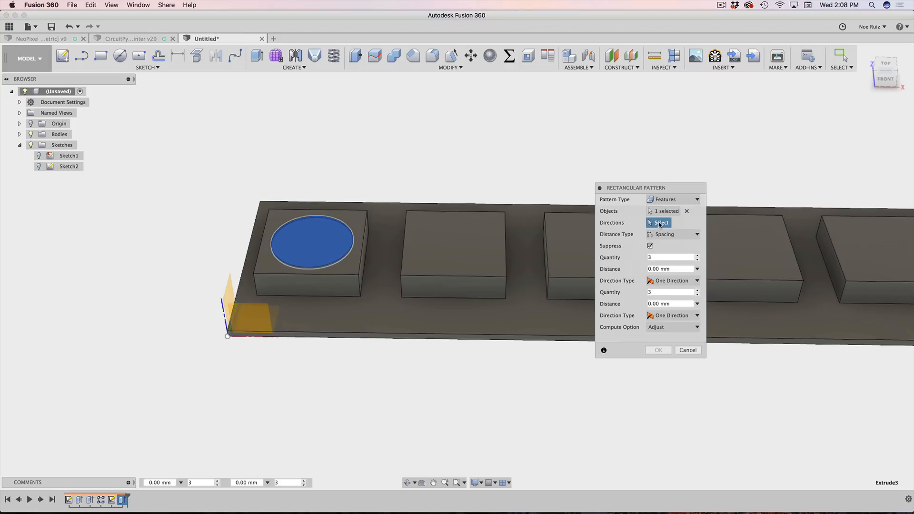
pyautogui.click(416, 338)
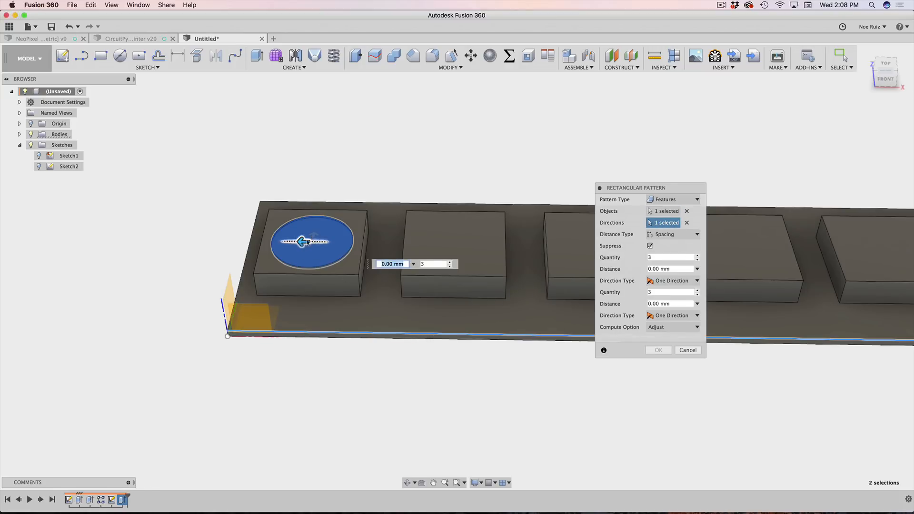
pyautogui.moveTo(307, 242); pyautogui.dragTo(506, 243)
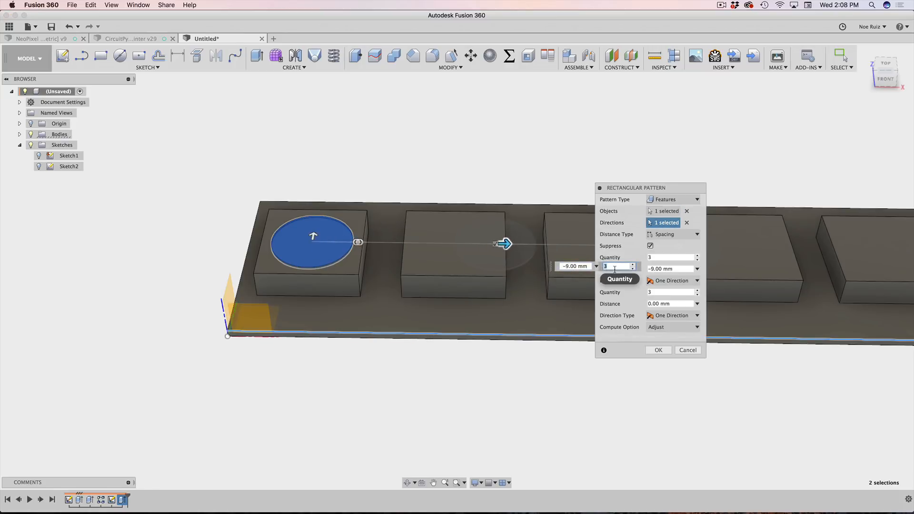
pyautogui.write('pi')
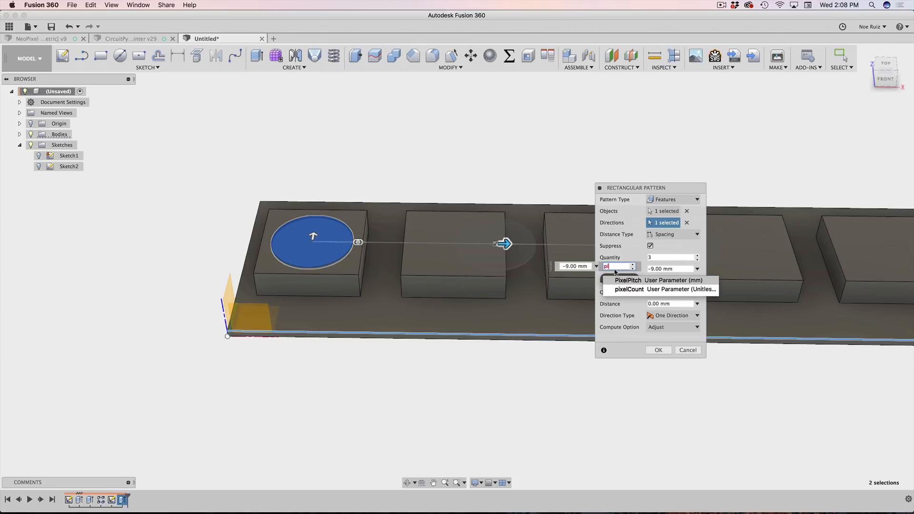
pyautogui.click(629, 289)
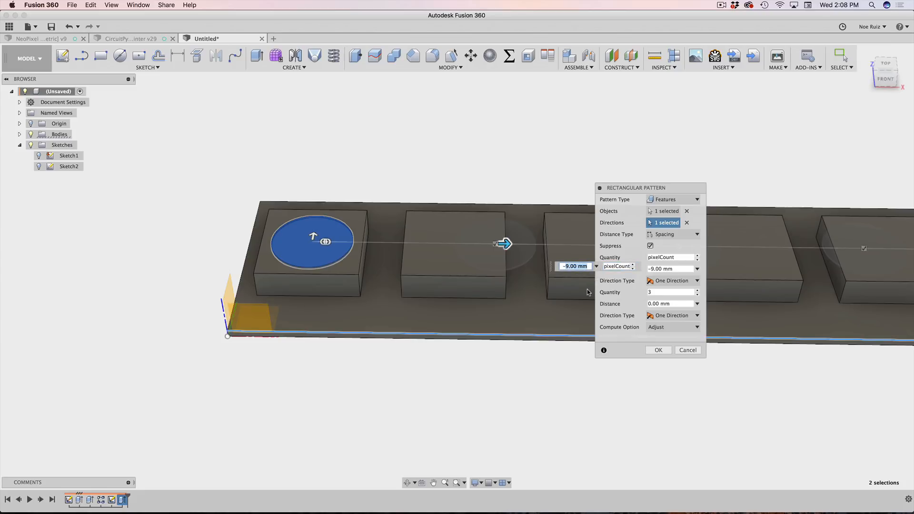
# Step: Set the pattern spacing to -PixelPitch and confirm the rectangular pattern
pyautogui.write('-p')
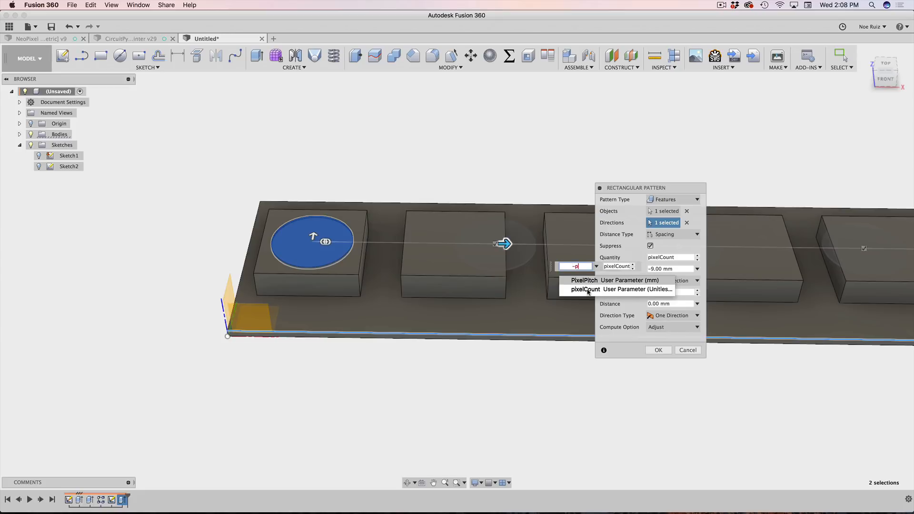
pyautogui.write('ixe')
pyautogui.press('Return')
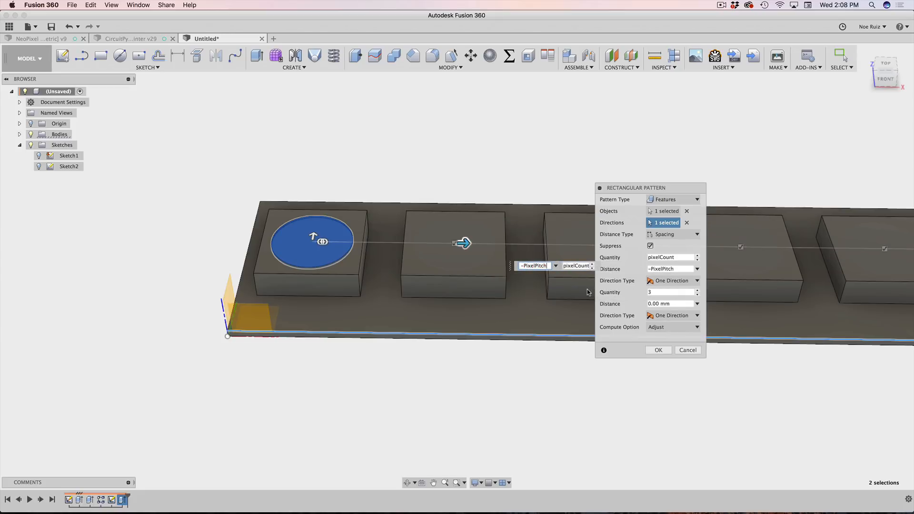
pyautogui.press('Left')
pyautogui.press('Left')
pyautogui.press('Left')
pyautogui.press('Left')
pyautogui.press('Left')
pyautogui.press('Left')
pyautogui.press('Left')
pyautogui.press('Left')
pyautogui.press('Left')
pyautogui.press('Left')
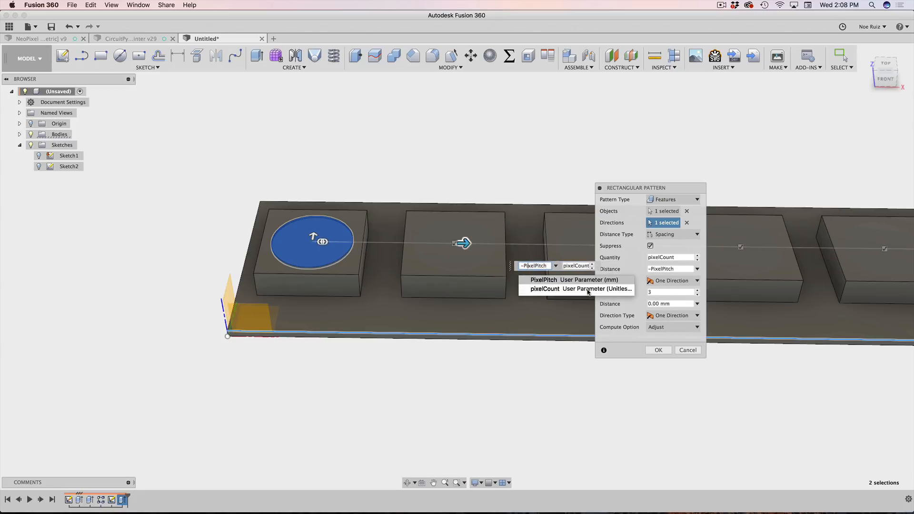
pyautogui.press('Return')
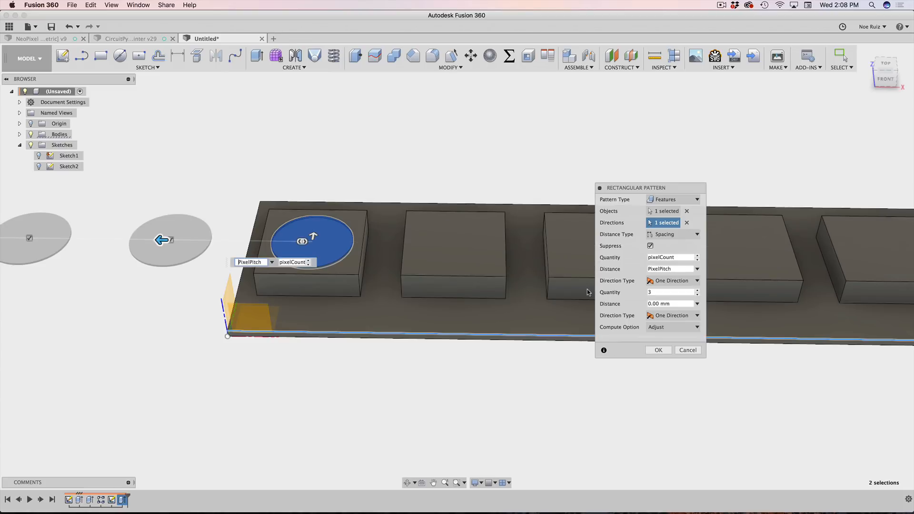
pyautogui.press('Return')
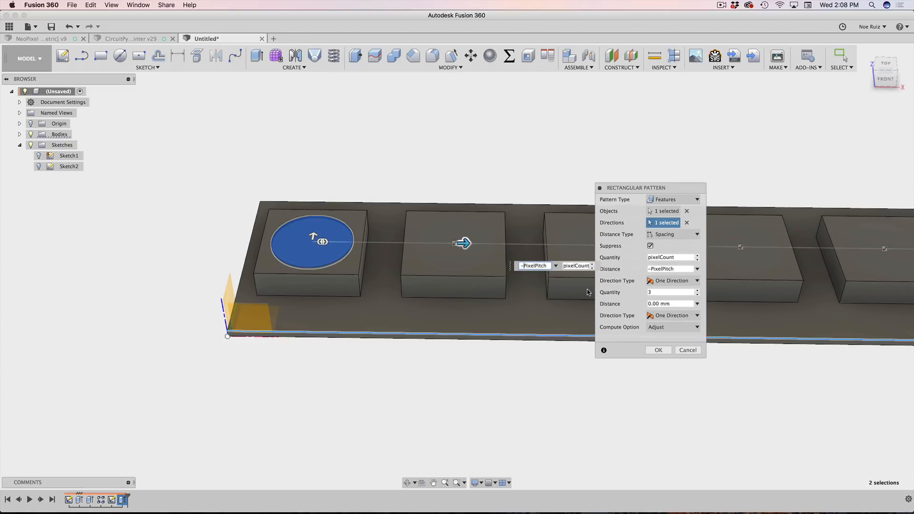
pyautogui.press('Return')
pyautogui.scroll(-3, 871, 355)
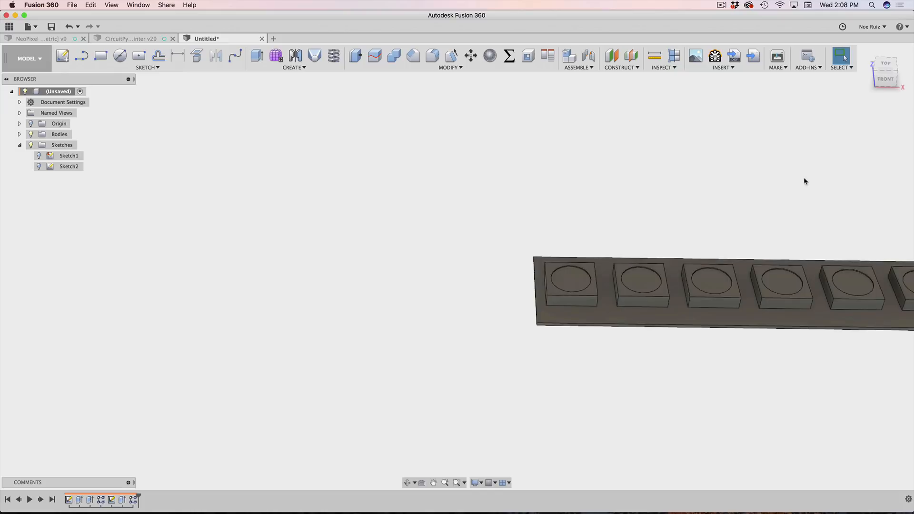
pyautogui.scroll(-3, 803, 158)
pyautogui.moveTo(747, 161); pyautogui.dragTo(204, 217, button='middle')
pyautogui.moveTo(356, 219); pyautogui.dragTo(461, 215, button='middle')
pyautogui.scroll(3, 500, 305)
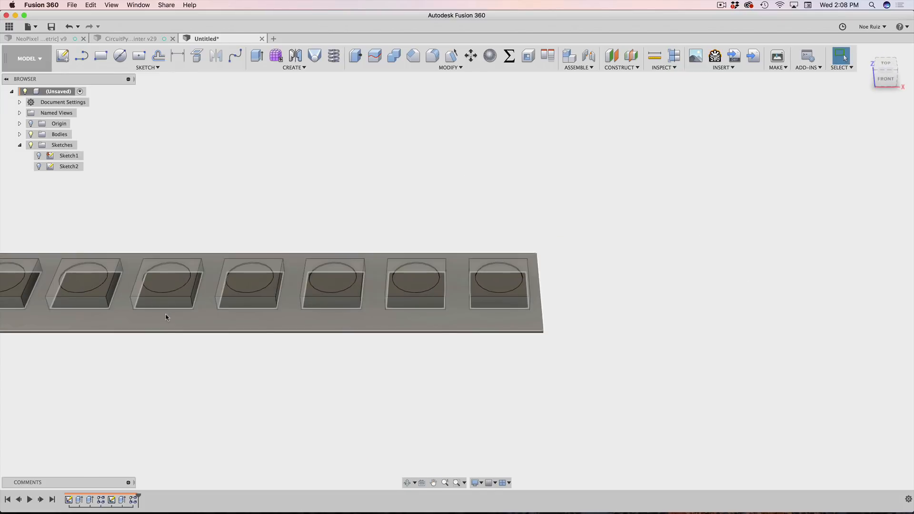
pyautogui.moveTo(274, 200); pyautogui.dragTo(489, 187, button='middle')
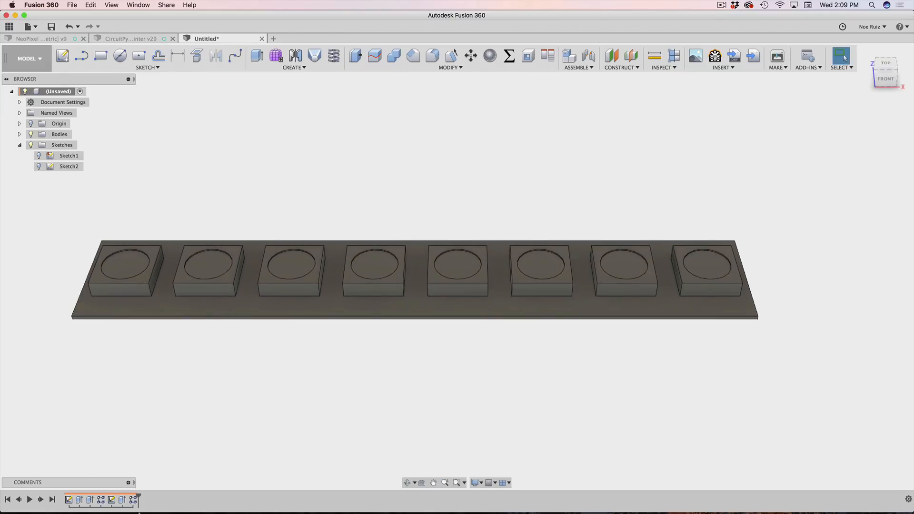
pyautogui.click(122, 500)
pyautogui.scroll(-2, 222, 443)
pyautogui.keyDown('shift'); pyautogui.moveTo(461, 421); pyautogui.dragTo(435, 408, button='middle'); pyautogui.keyUp('shift')
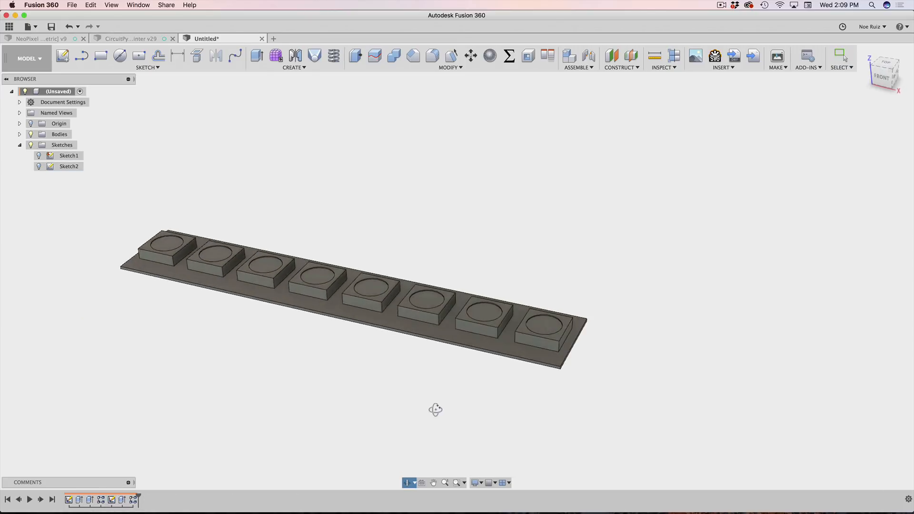
# Step: Change the pixelCount expression from 32 to 144 in Change Parameters, then click OK
pyautogui.click(508, 56)
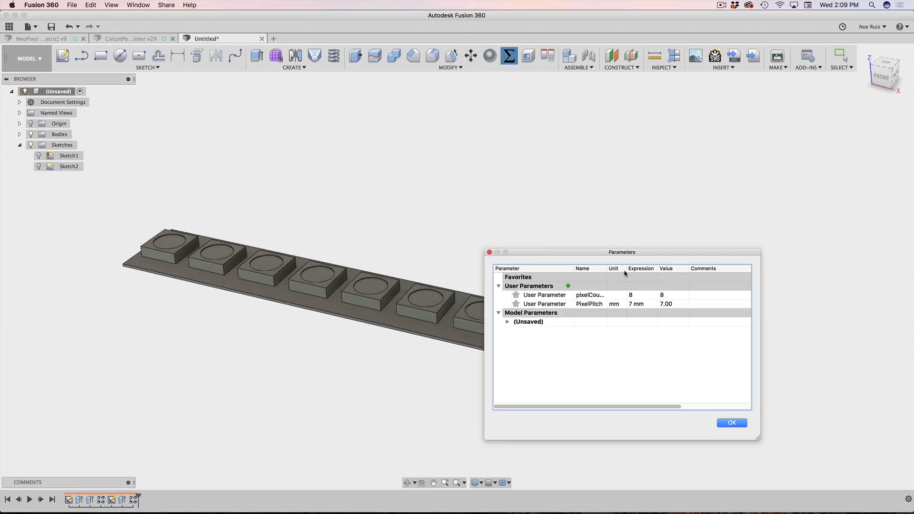
pyautogui.doubleClick(631, 295)
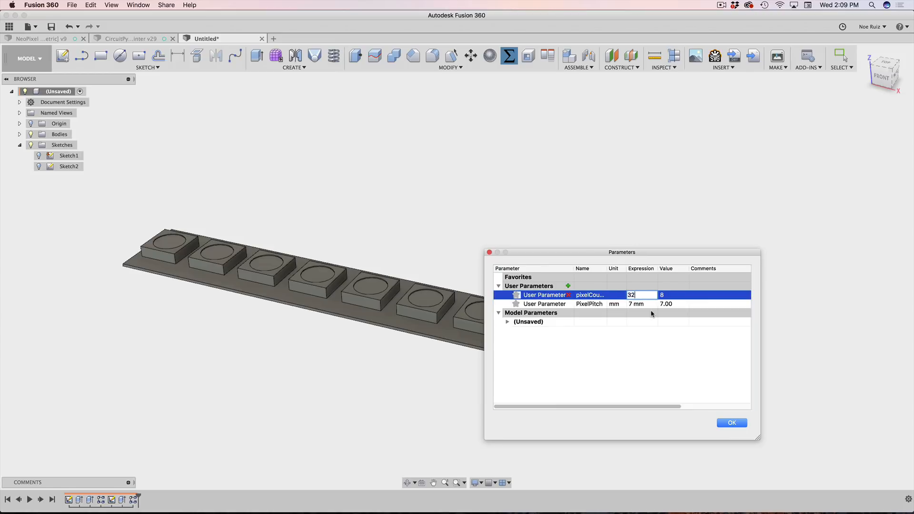
pyautogui.press('Return')
pyautogui.scroll(-10, 459, 247)
pyautogui.scroll(4, 438, 215)
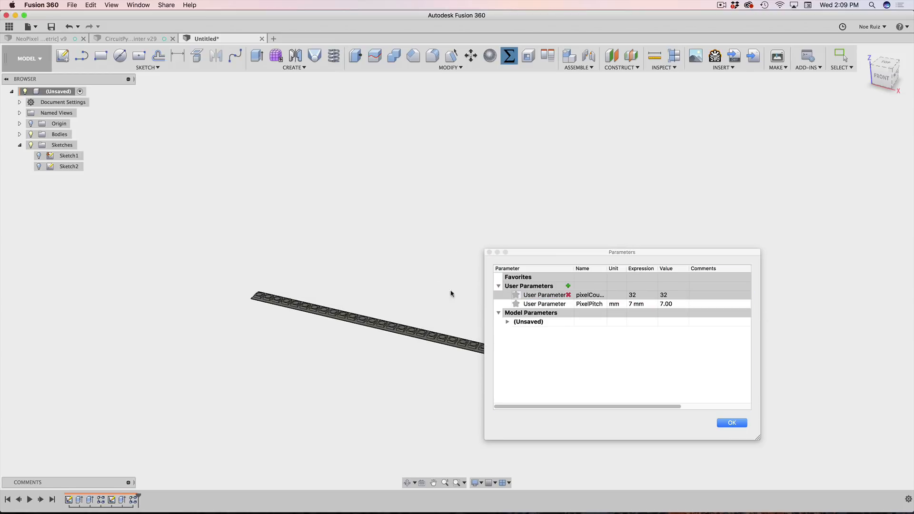
pyautogui.doubleClick(634, 295)
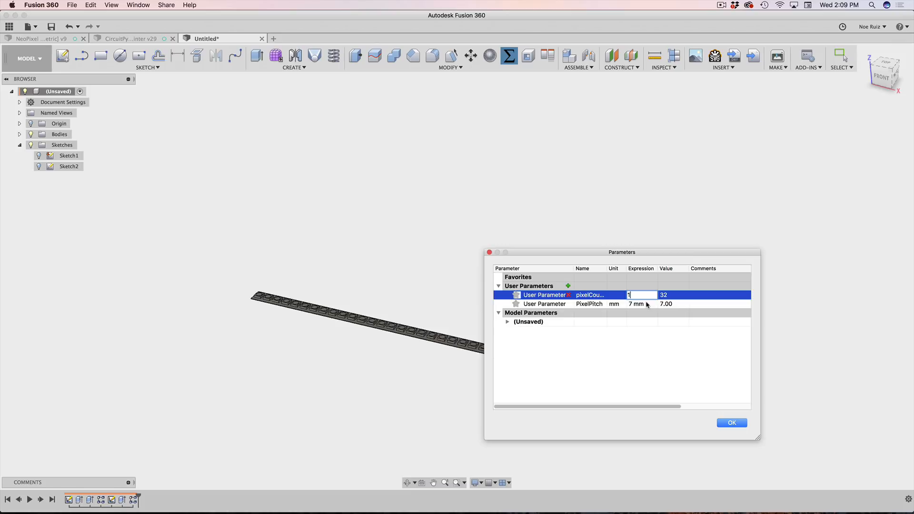
pyautogui.write('144')
pyautogui.click(586, 171)
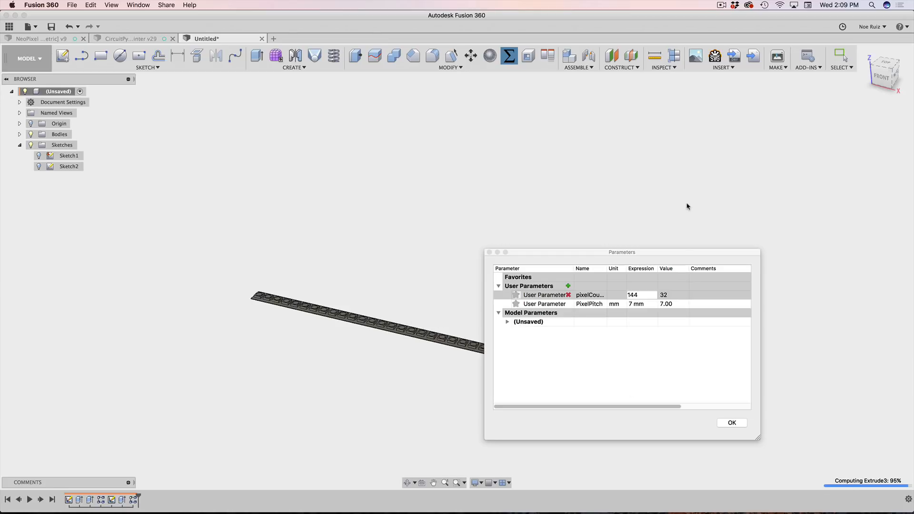
pyautogui.moveTo(682, 253); pyautogui.dragTo(739, 129)
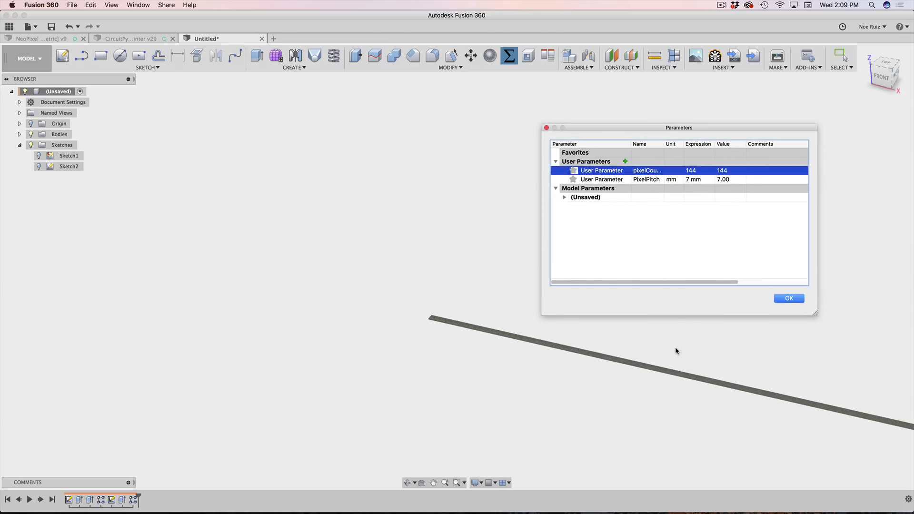
pyautogui.click(789, 299)
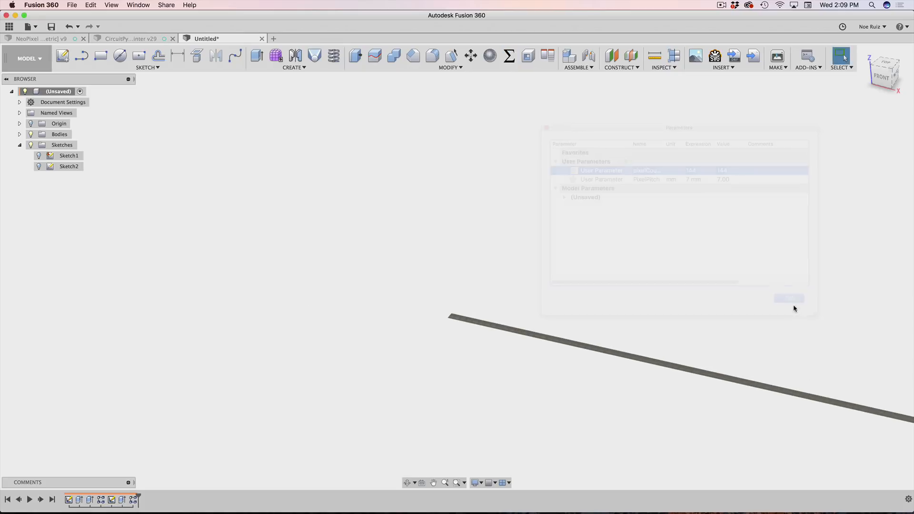
# Step: Pan and zoom along the lengthened strip to inspect its recessed LED blocks
pyautogui.moveTo(792, 306); pyautogui.dragTo(627, 269, button='middle')
pyautogui.scroll(3, 627, 269)
pyautogui.scroll(-5, 627, 270)
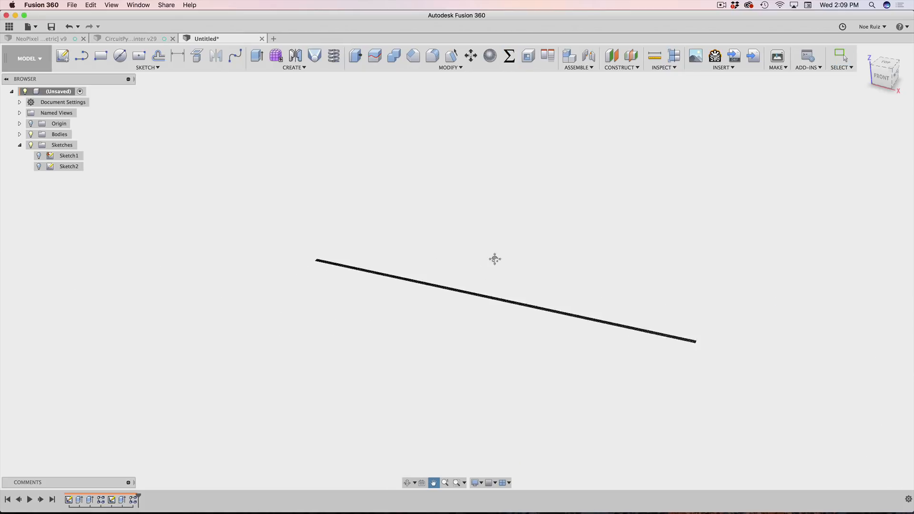
pyautogui.scroll(3, 516, 330)
pyautogui.scroll(-2, 452, 317)
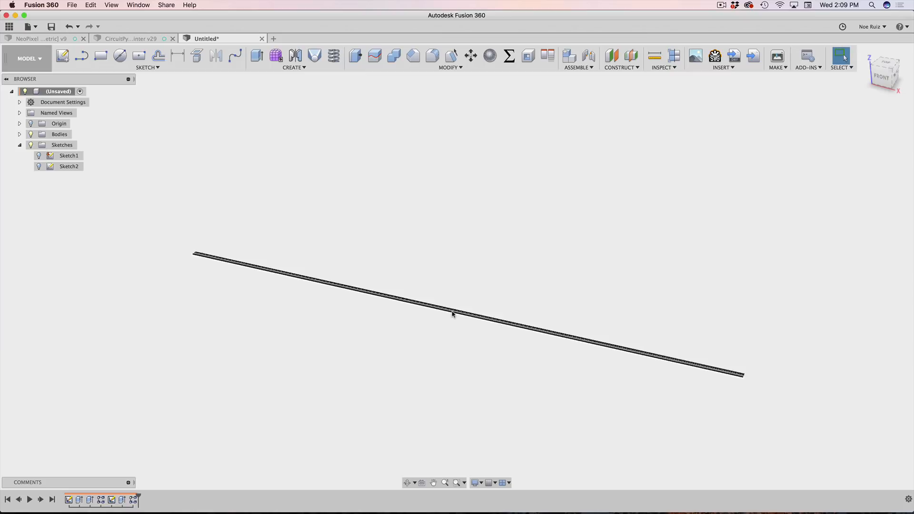
pyautogui.scroll(10, 453, 314)
pyautogui.scroll(-10, 451, 312)
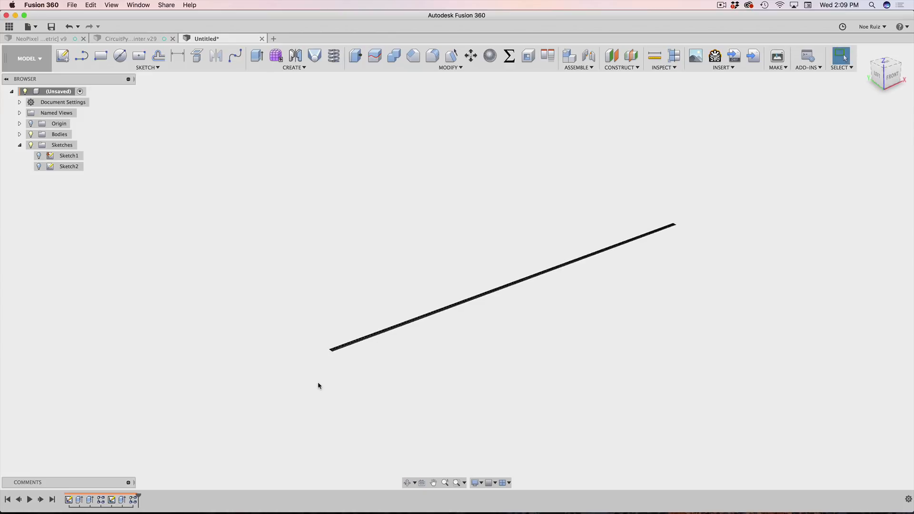
# Step: Bring up the CircuitPython Painter v29 design for comparison
pyautogui.scroll(10, 320, 339)
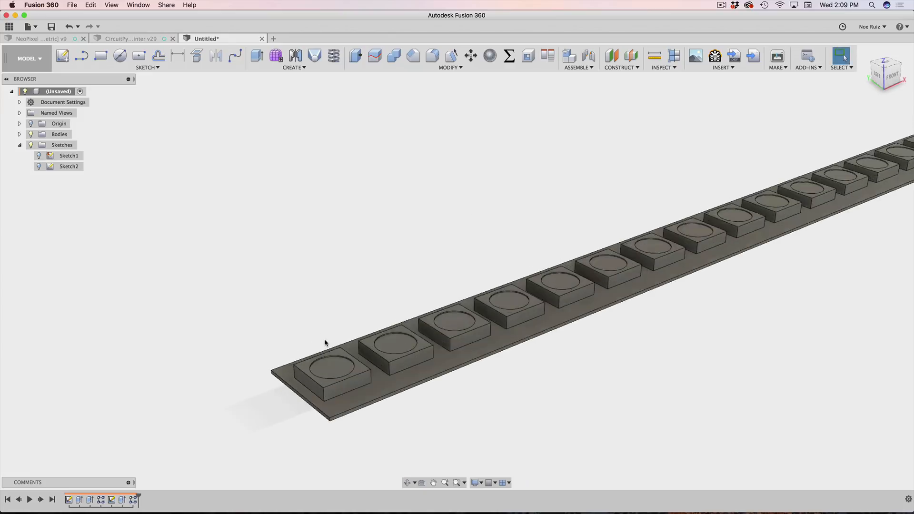
pyautogui.scroll(2, 325, 343)
pyautogui.scroll(-3, 325, 343)
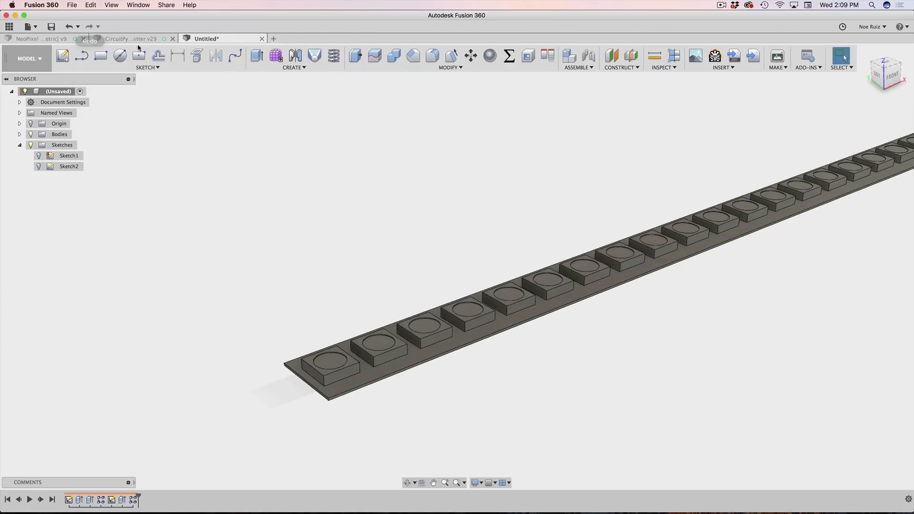
pyautogui.click(137, 42)
pyautogui.scroll(-5, 395, 152)
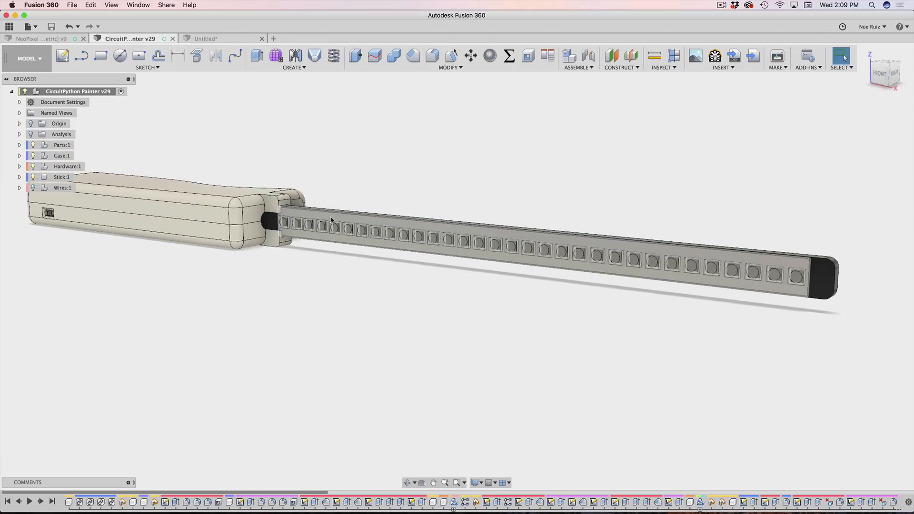
pyautogui.moveTo(396, 152)
pyautogui.keyDown('shift'); pyautogui.mouseDown(button='middle')
pyautogui.moveTo(435, 159)
pyautogui.moveTo(498, 143)
pyautogui.moveTo(543, 163)
pyautogui.moveTo(393, 156)
pyautogui.moveTo(407, 159)
pyautogui.mouseUp(button='middle'); pyautogui.keyUp('shift')
pyautogui.scroll(6, 716, 272)
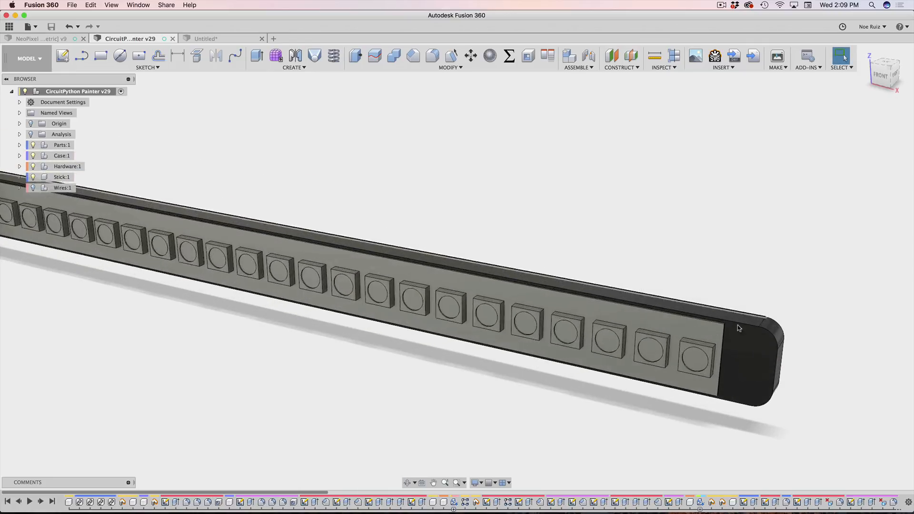
pyautogui.scroll(-4, 737, 332)
pyautogui.scroll(-4, 719, 338)
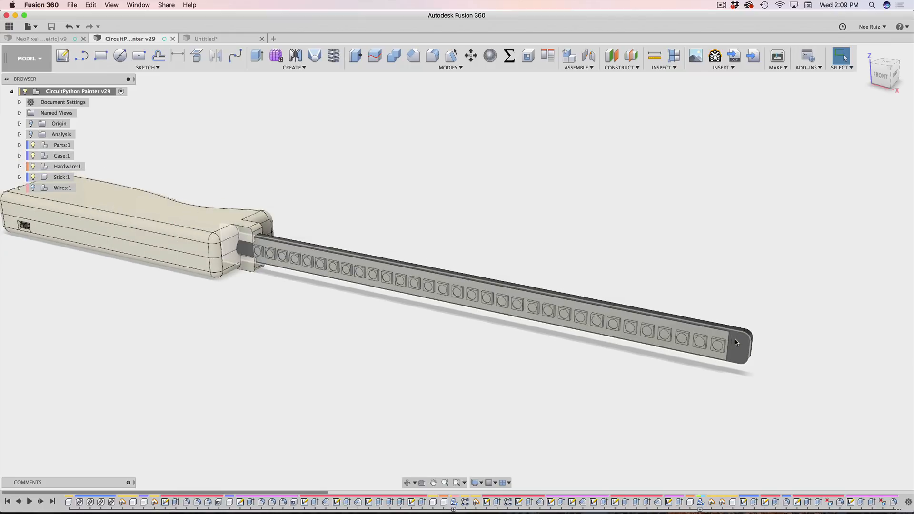
pyautogui.scroll(4, 743, 338)
pyautogui.scroll(-1, 732, 323)
pyautogui.scroll(-3, 732, 324)
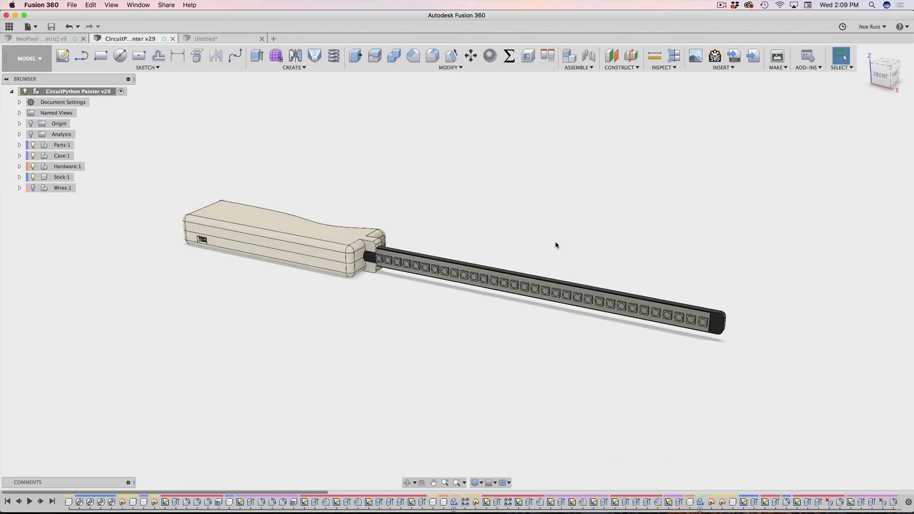
pyautogui.moveTo(557, 245); pyautogui.dragTo(528, 233, button='middle')
pyautogui.keyDown('shift'); pyautogui.moveTo(640, 237); pyautogui.dragTo(674, 240, button='middle'); pyautogui.keyUp('shift')
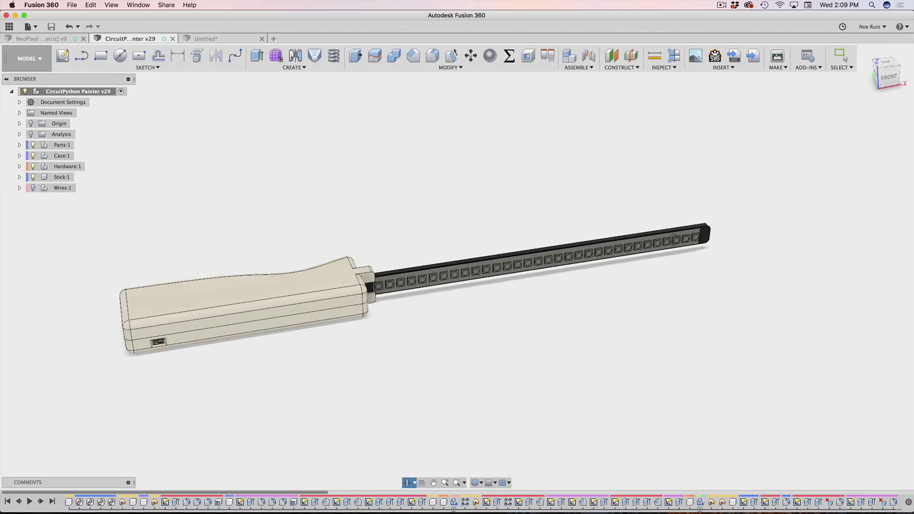
pyautogui.keyDown('shift'); pyautogui.moveTo(521, 234); pyautogui.dragTo(539, 247, button='middle'); pyautogui.keyUp('shift')
pyautogui.scroll(5, 566, 249)
pyautogui.scroll(-6, 567, 249)
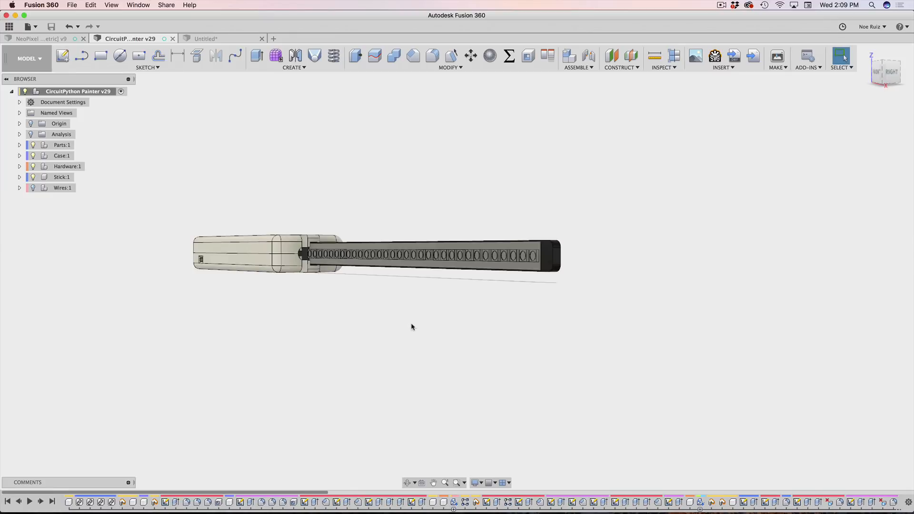
pyautogui.keyDown('shift'); pyautogui.moveTo(412, 326); pyautogui.dragTo(479, 350, button='middle'); pyautogui.keyUp('shift')
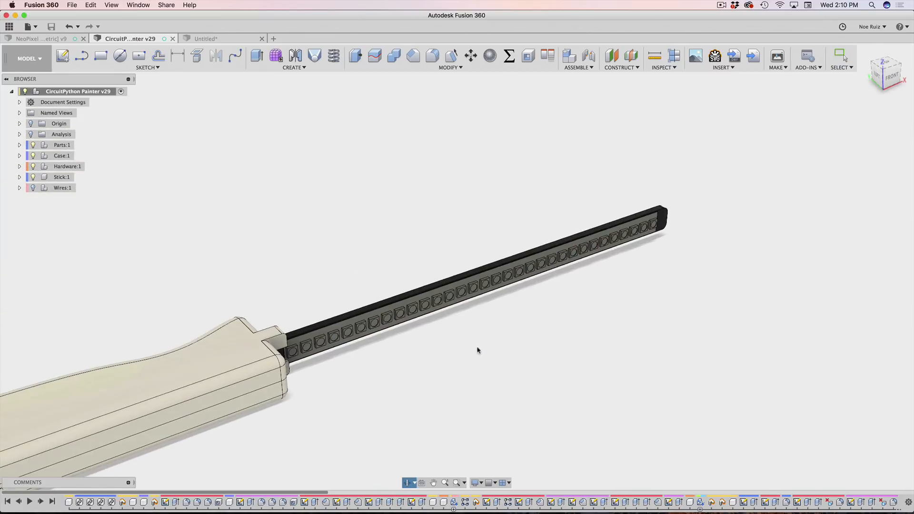
pyautogui.moveTo(337, 243); pyautogui.dragTo(453, 171, button='middle')
pyautogui.scroll(4, 431, 230)
pyautogui.scroll(-6, 430, 230)
# Step: Return to the Untitled strip design and reset to the home view of the 144-block strip
pyautogui.click(234, 39)
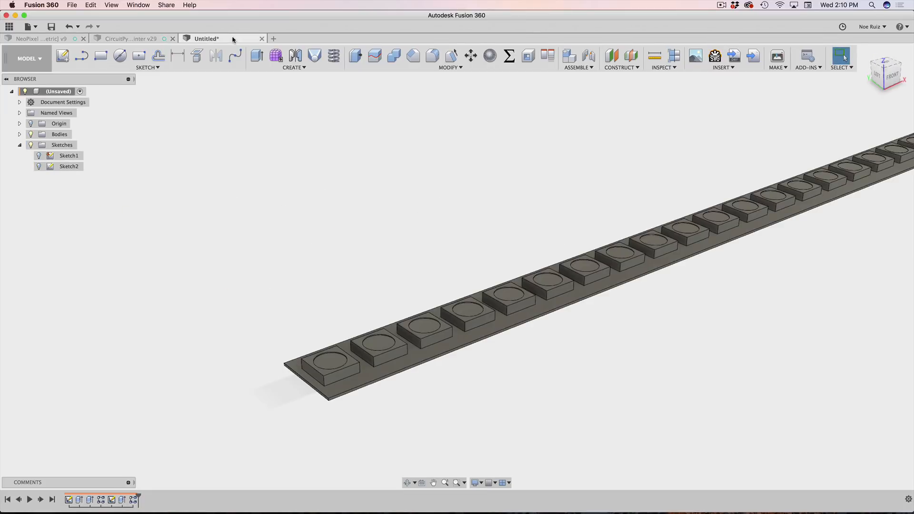
pyautogui.scroll(-3, 359, 241)
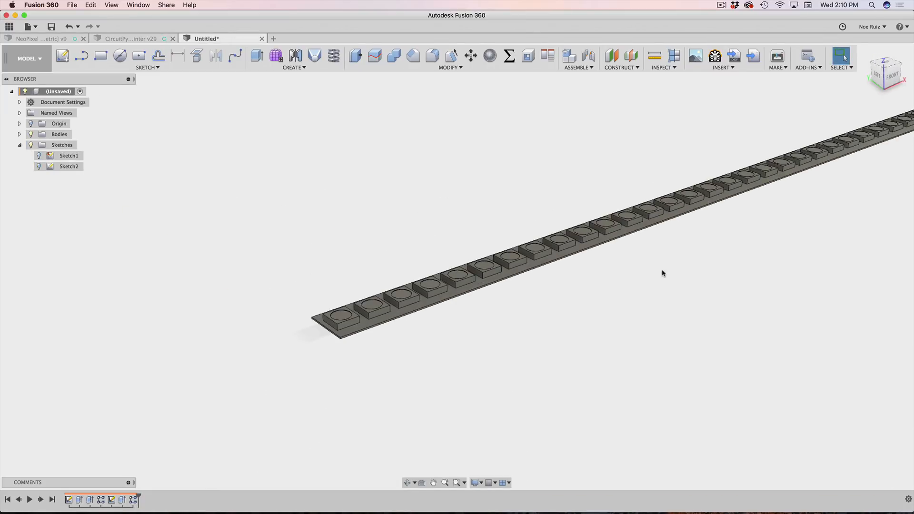
pyautogui.scroll(-3, 662, 273)
pyautogui.click(866, 54)
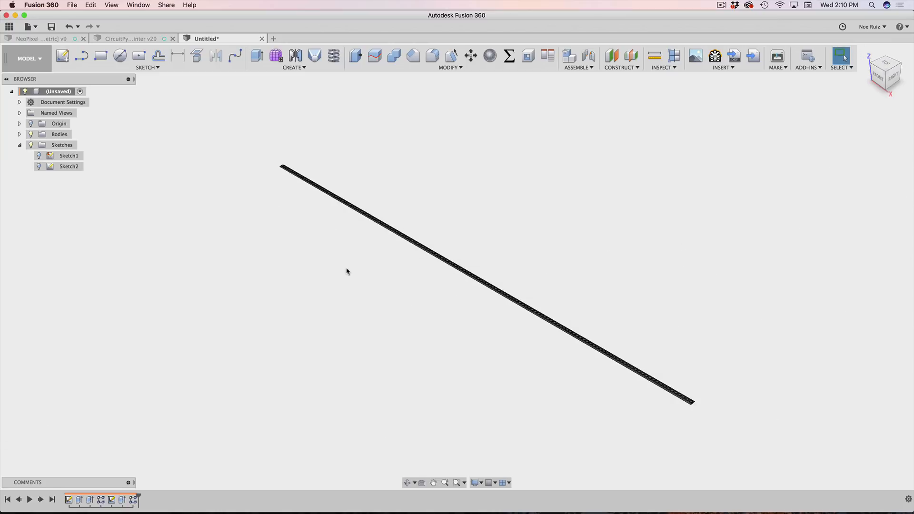
pyautogui.scroll(6, 347, 272)
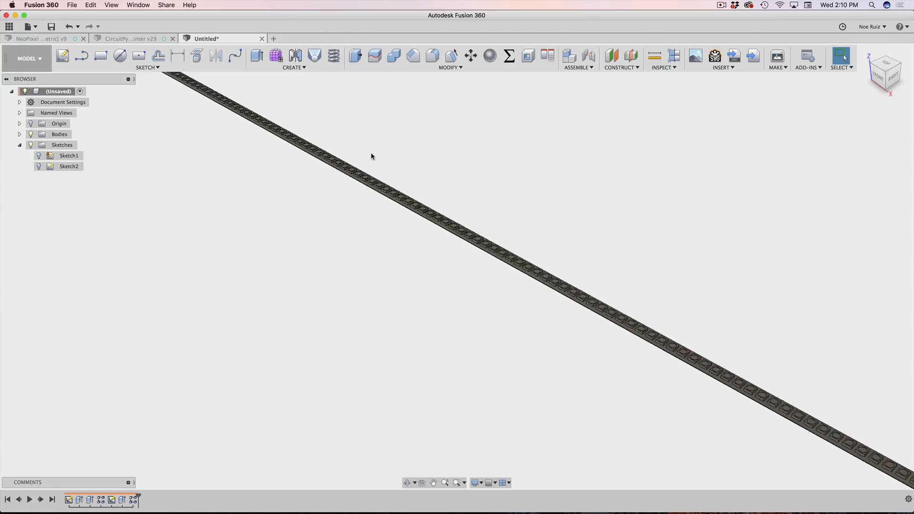
pyautogui.scroll(-2, 392, 153)
# Step: Orbit the strip, then go back to the Painter design and switch to Chrome
pyautogui.moveTo(436, 155)
pyautogui.keyDown('shift'); pyautogui.mouseDown(button='middle')
pyautogui.moveTo(549, 138)
pyautogui.moveTo(433, 139)
pyautogui.moveTo(501, 147)
pyautogui.moveTo(429, 151)
pyautogui.mouseUp(button='middle'); pyautogui.keyUp('shift')
pyautogui.click(109, 40)
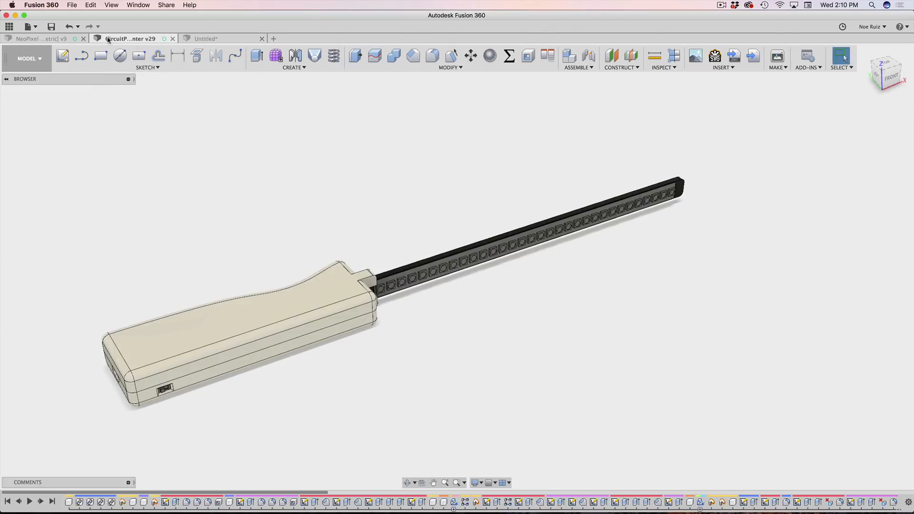
pyautogui.press('super+Tab')
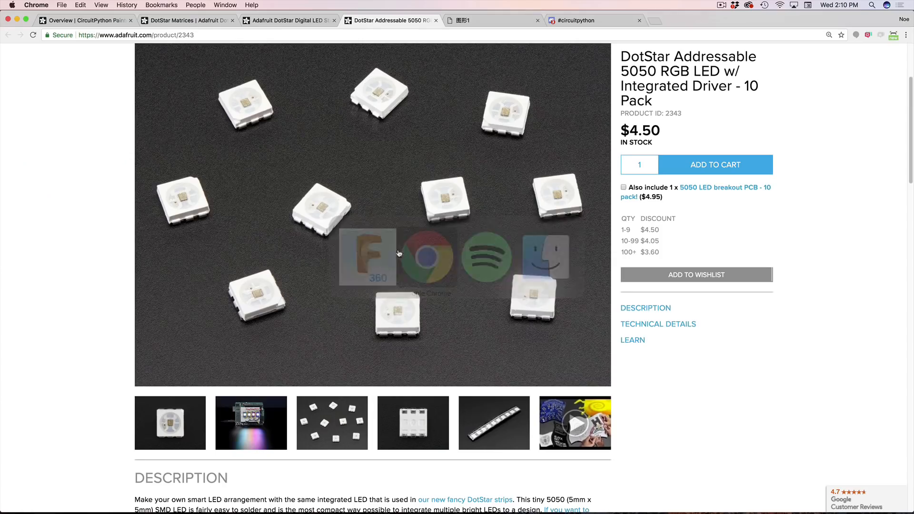
# Step: Move through the Overview and DotStar LED Strip tabs, settling on the DotStar Matrices guide page
pyautogui.click(86, 20)
pyautogui.scroll(3, 253, 188)
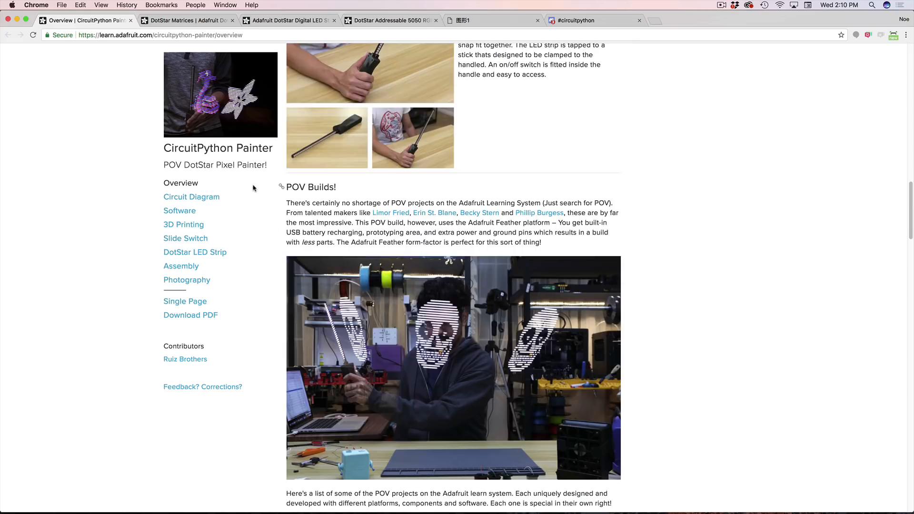
pyautogui.click(207, 23)
pyautogui.click(260, 21)
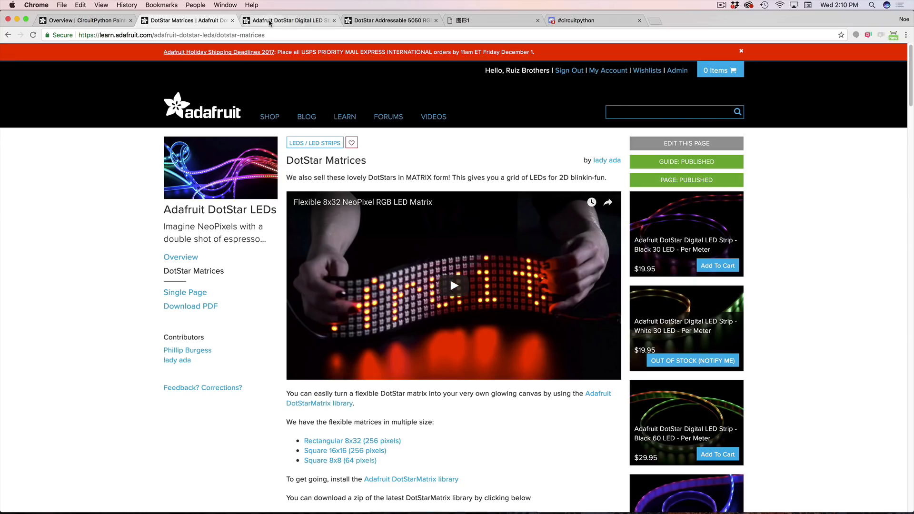
pyautogui.click(177, 22)
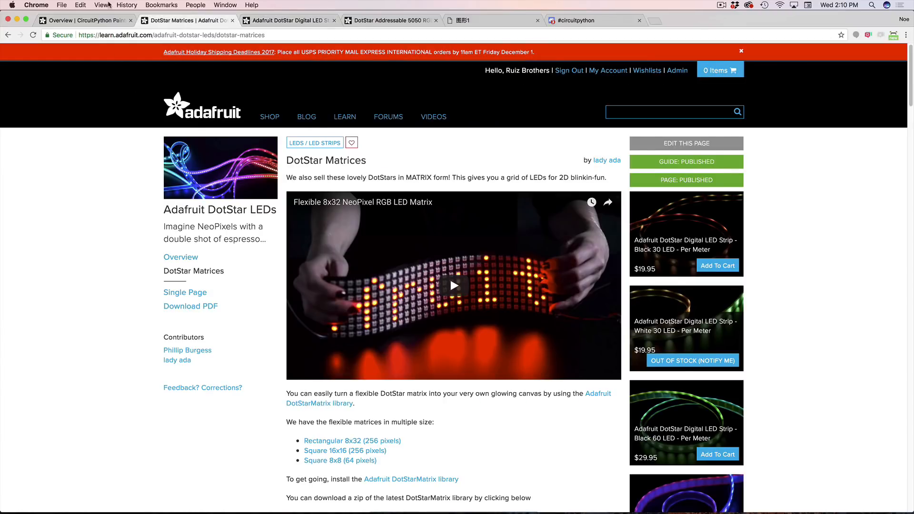